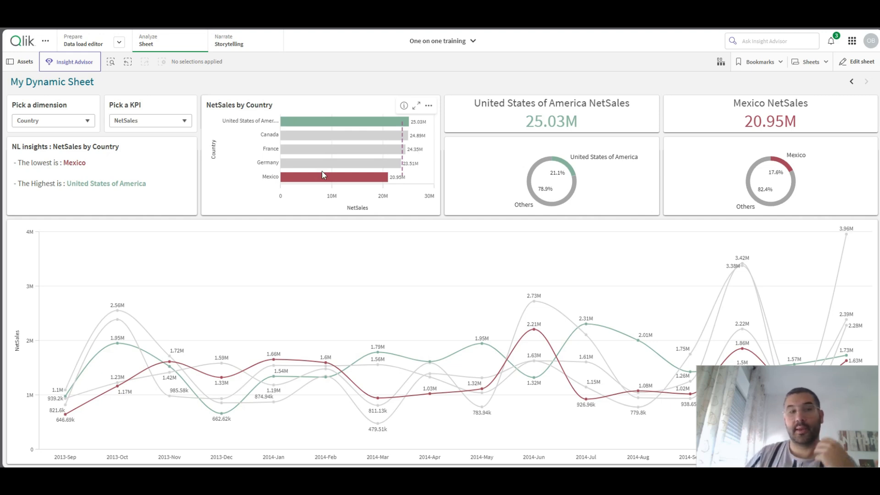
# - Switch the dashboard's dimension to Product, then change its KPI to UnitsSold and back to NetSales
pyautogui.click(63, 120)
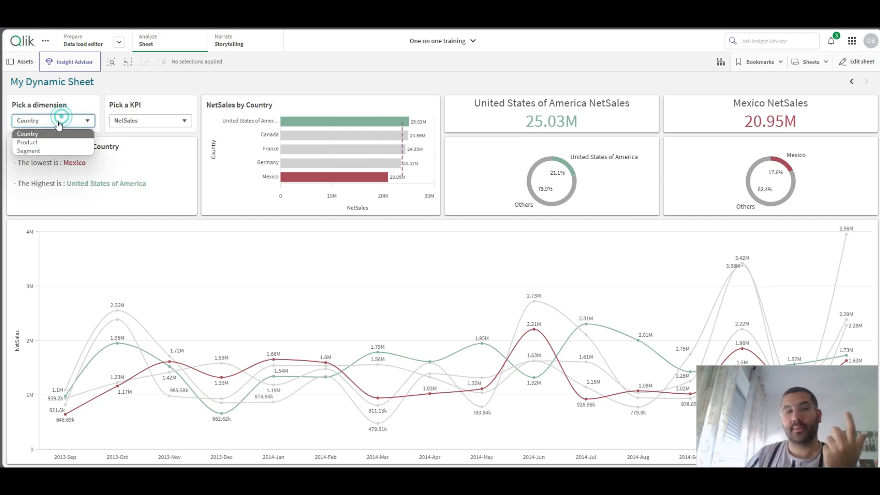
pyautogui.click(36, 145)
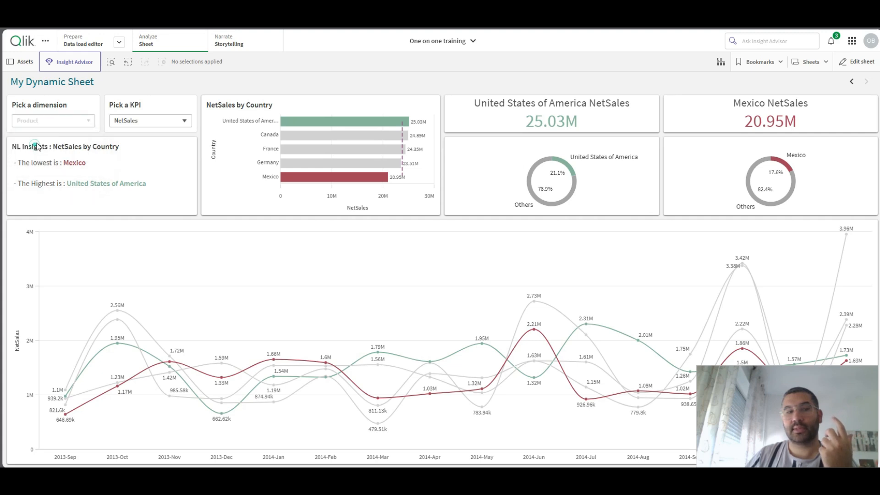
pyautogui.click(136, 120)
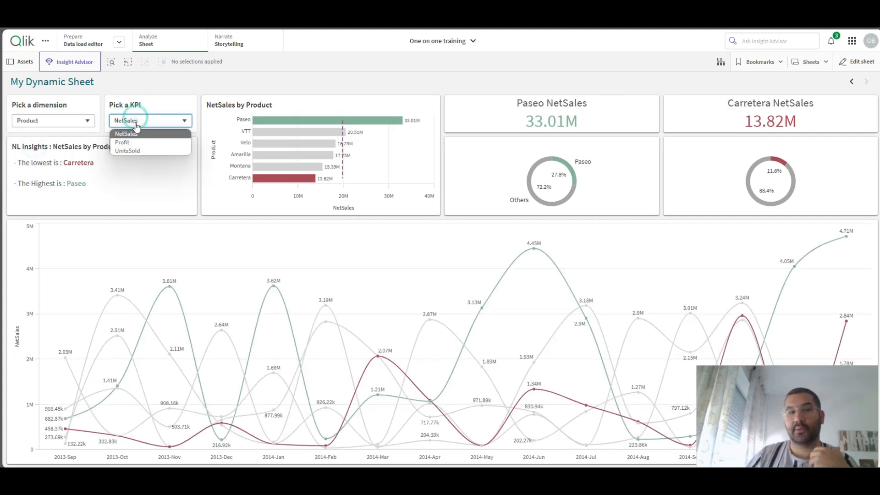
pyautogui.click(140, 152)
pyautogui.click(145, 122)
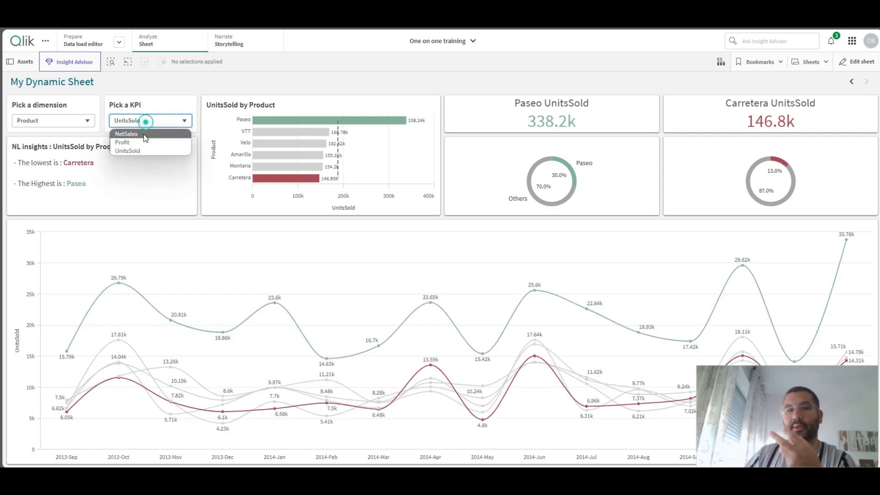
pyautogui.click(144, 134)
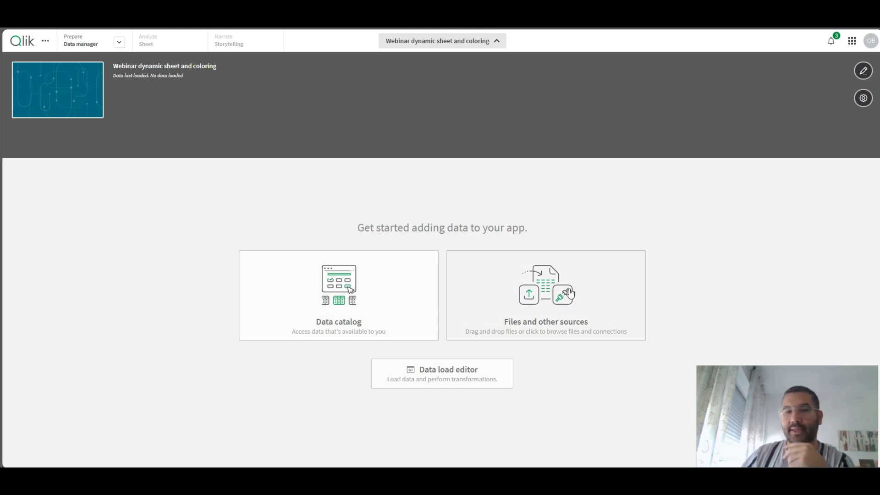
# - Upload 2-Sales Sample data.xlsx to the Webinar dynamic sheet and coloring app, replacing the existing copy in the data files
pyautogui.click(535, 282)
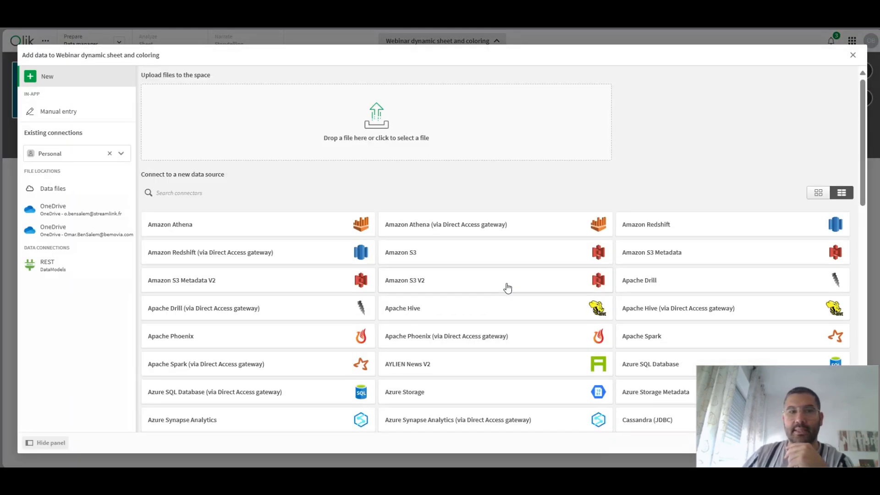
pyautogui.moveTo(385, 479)
pyautogui.click(383, 431)
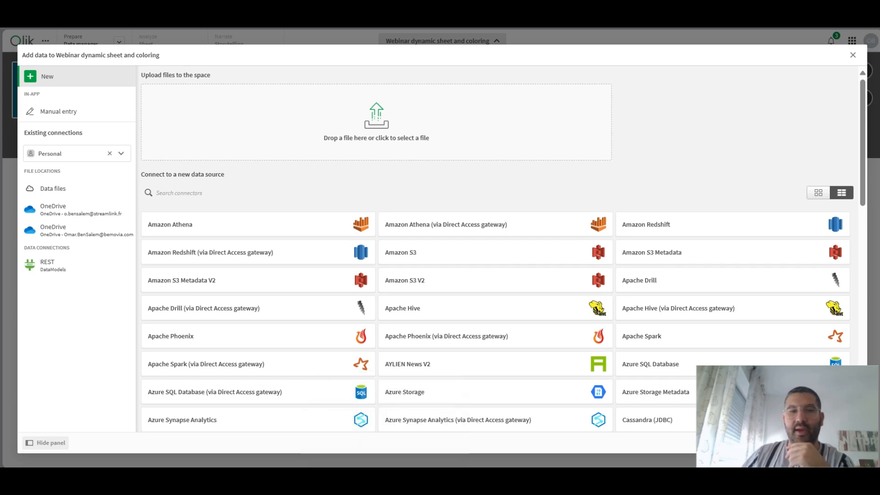
pyautogui.moveTo(775, 5); pyautogui.dragTo(500, 75)
pyautogui.moveTo(112, 190); pyautogui.dragTo(682, 158)
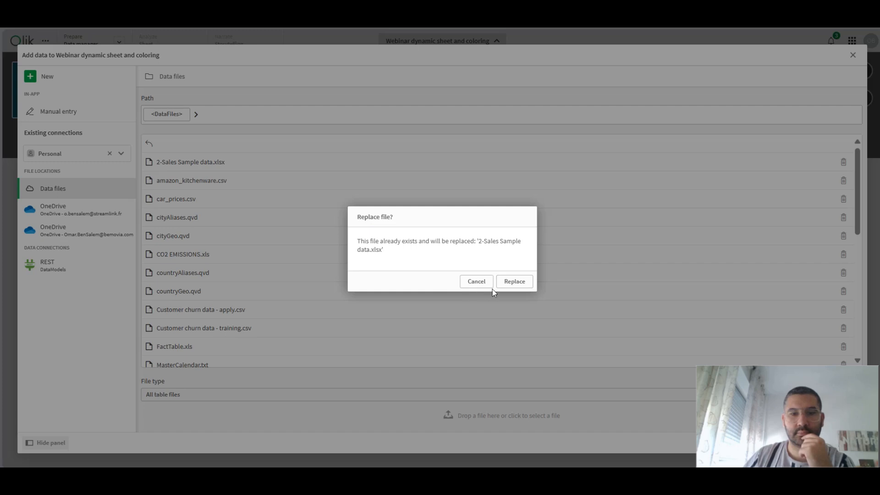
pyautogui.click(520, 282)
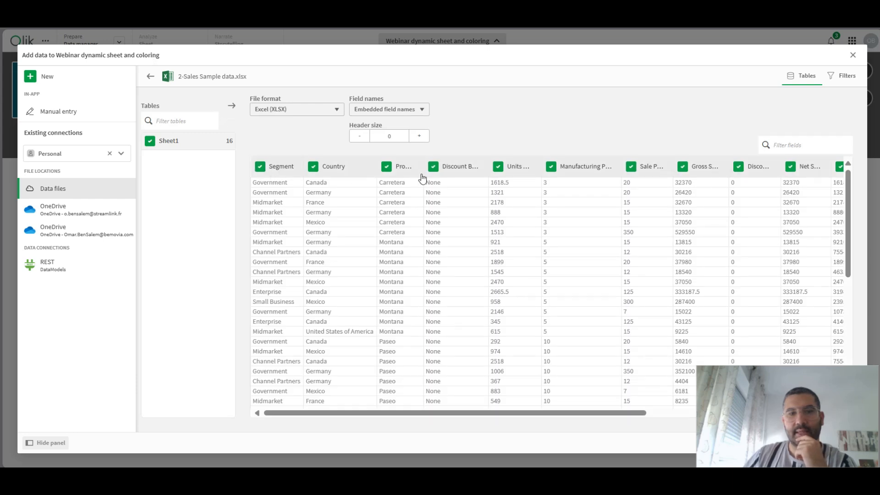
# - Exclude the month number, month name and Year fields from Sheet1 and load the data into the app
pyautogui.moveTo(500, 413); pyautogui.dragTo(678, 413)
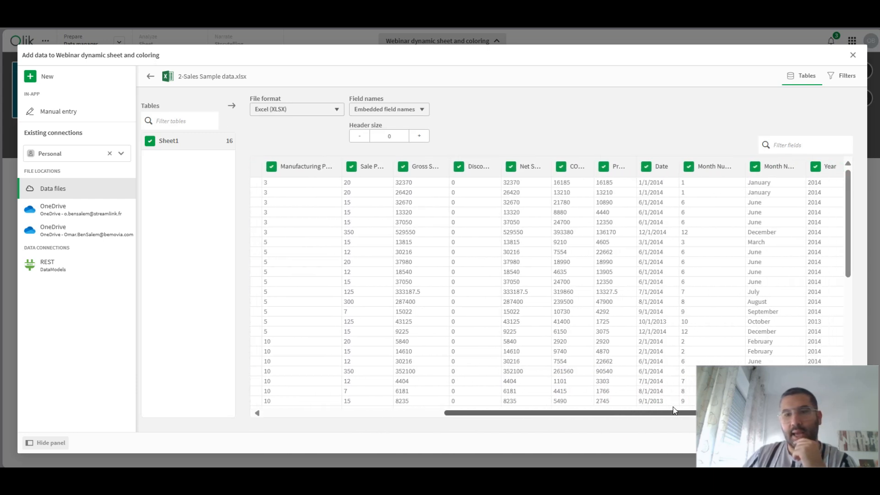
pyautogui.click(684, 166)
pyautogui.click(750, 166)
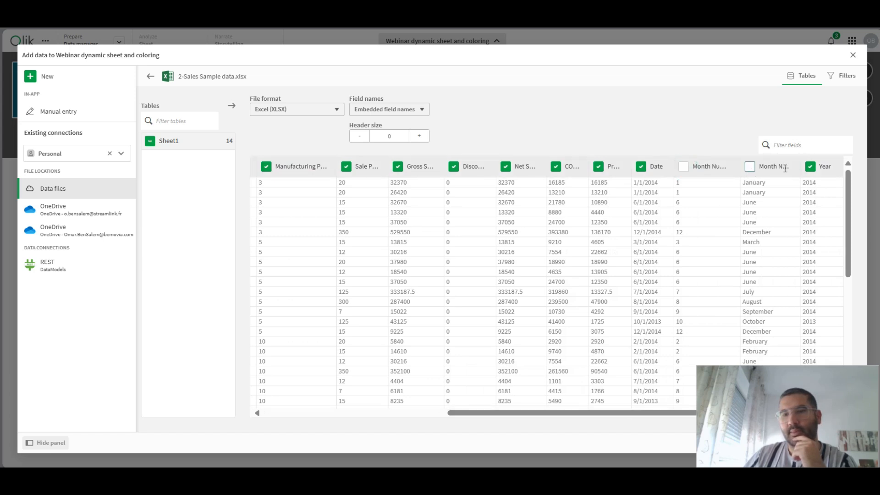
pyautogui.click(810, 167)
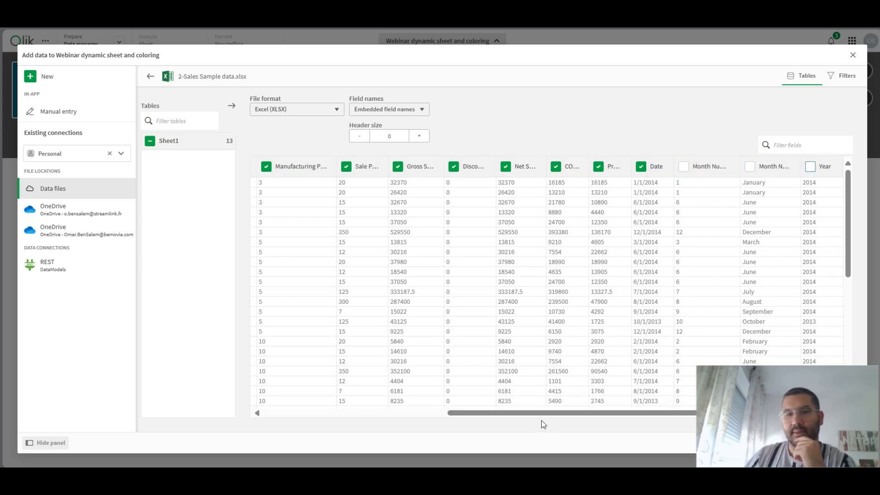
pyautogui.moveTo(546, 414); pyautogui.dragTo(309, 405)
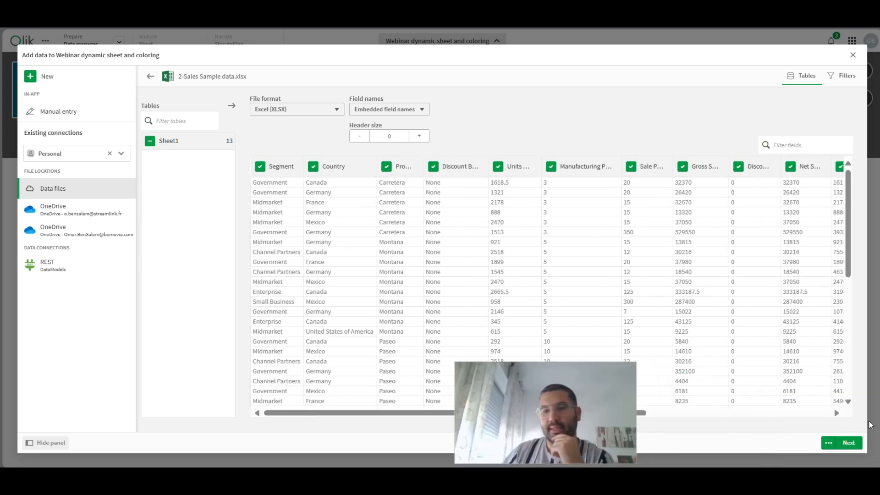
pyautogui.click(849, 444)
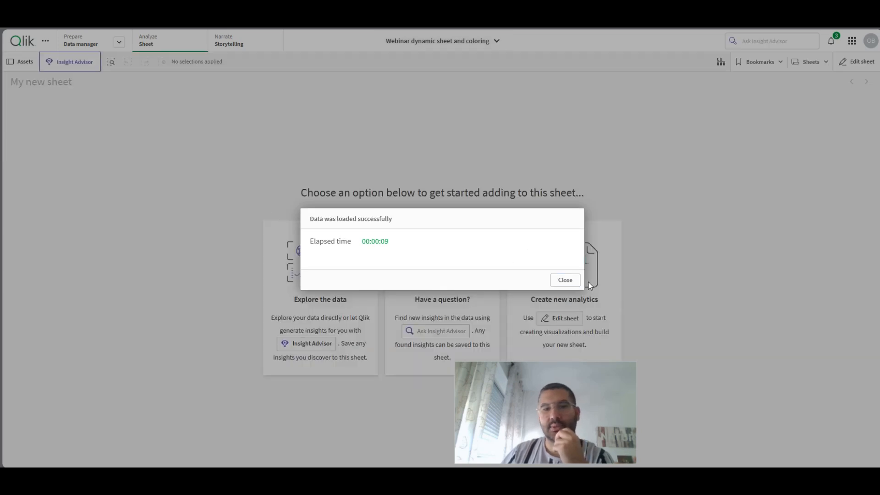
pyautogui.click(565, 280)
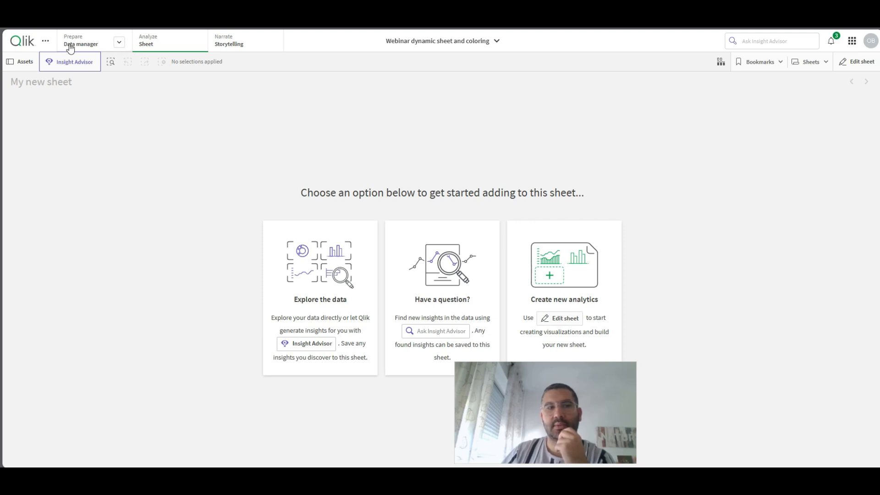
# - Open the data load editor and examine the auto-generated script, including the Sheet1 load and the autoCalendar block
pyautogui.click(118, 42)
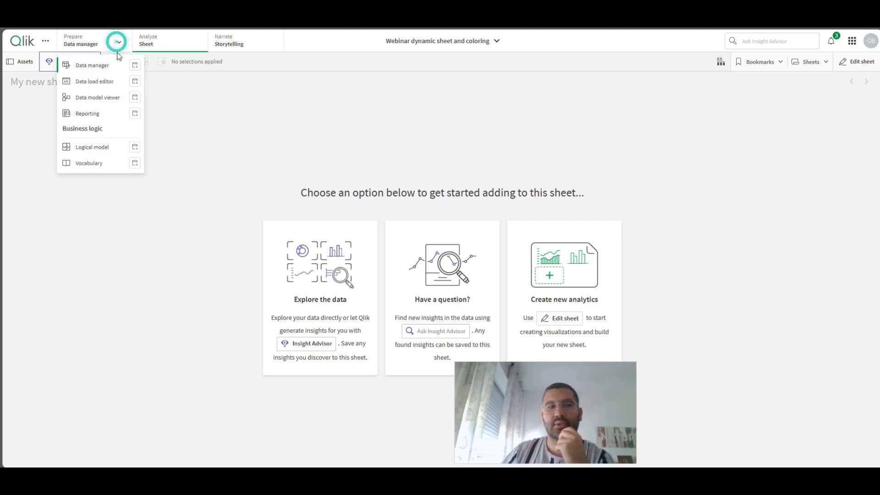
pyautogui.click(105, 84)
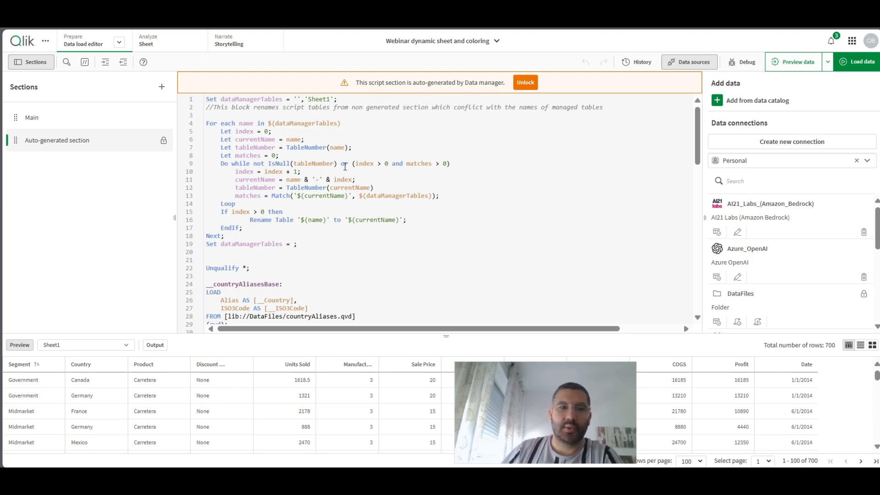
pyautogui.scroll(-3, 385, 170)
pyautogui.scroll(-5, 400, 162)
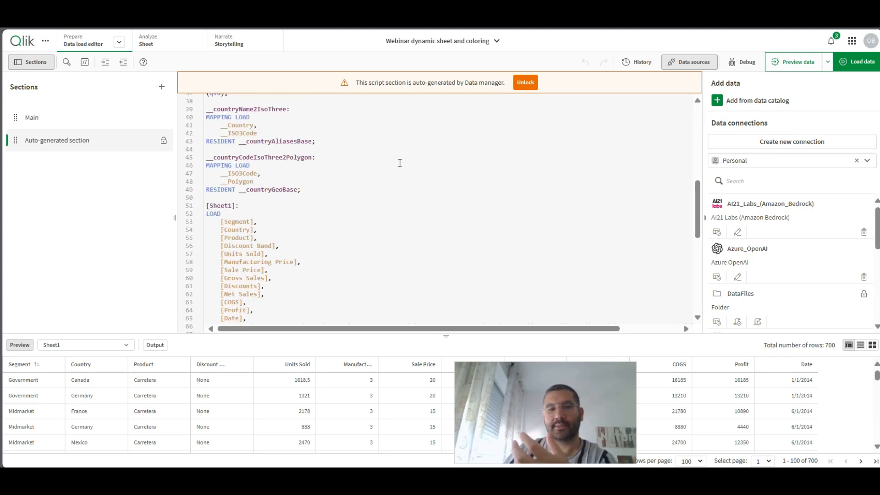
pyautogui.scroll(8, 402, 170)
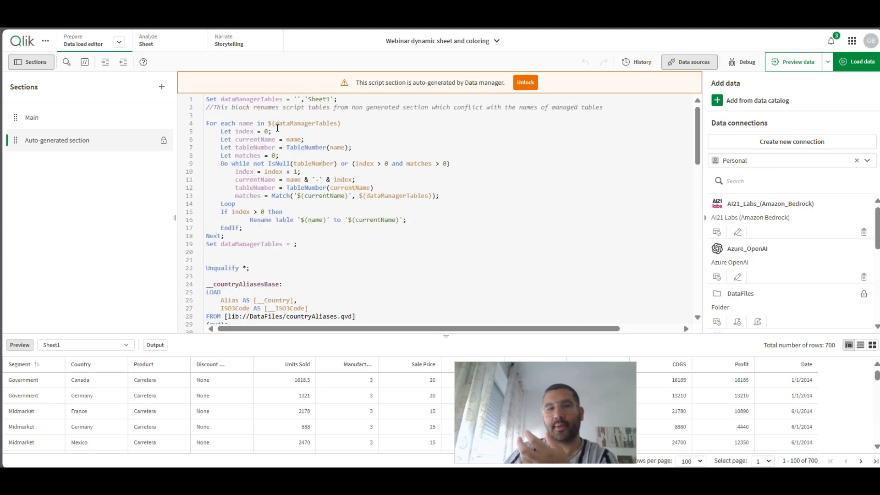
pyautogui.scroll(-10, 336, 226)
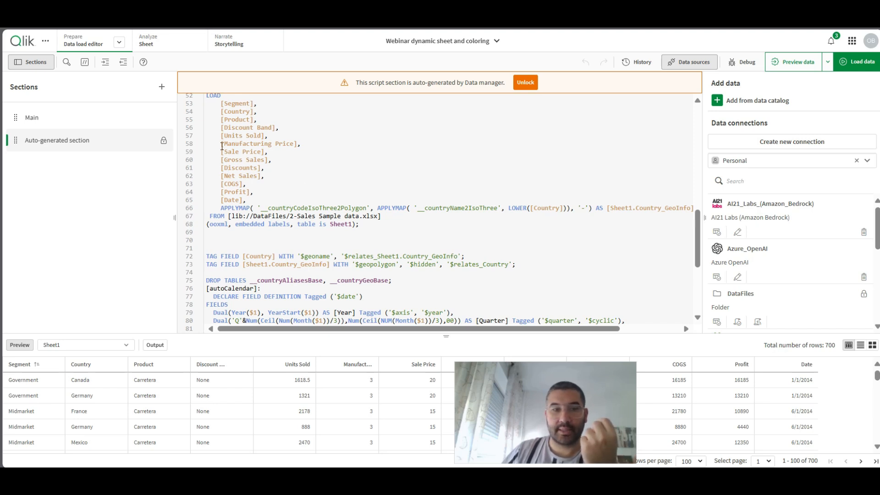
pyautogui.scroll(-5, 342, 161)
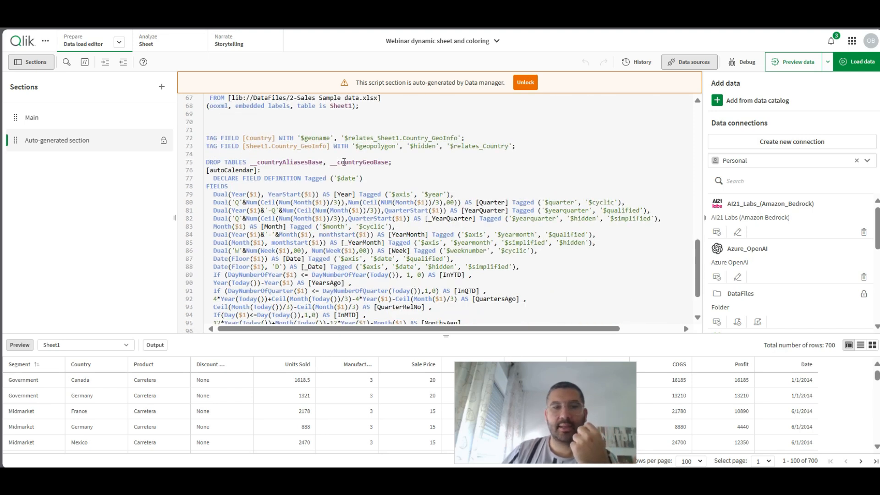
pyautogui.scroll(7, 344, 162)
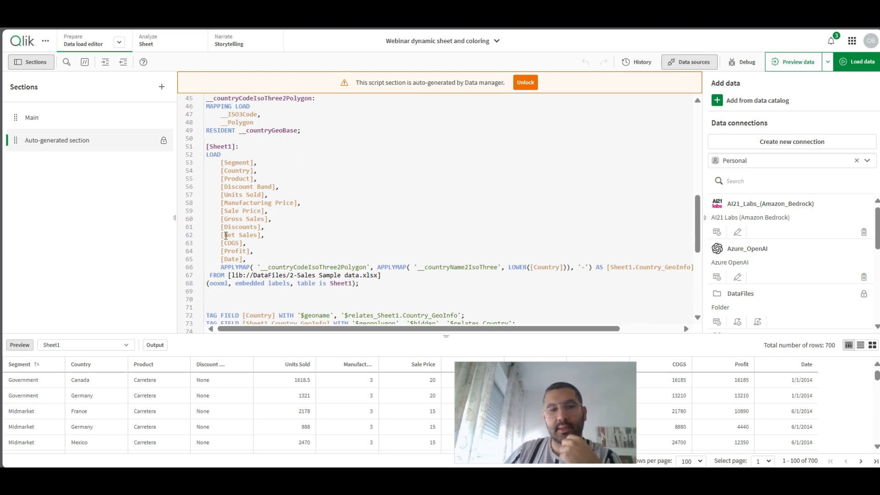
pyautogui.scroll(-10, 243, 260)
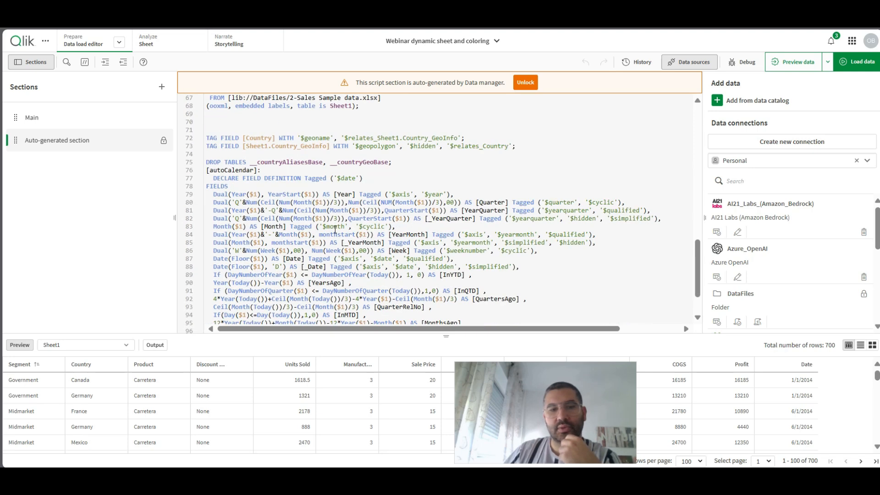
pyautogui.moveTo(206, 109); pyautogui.dragTo(446, 335)
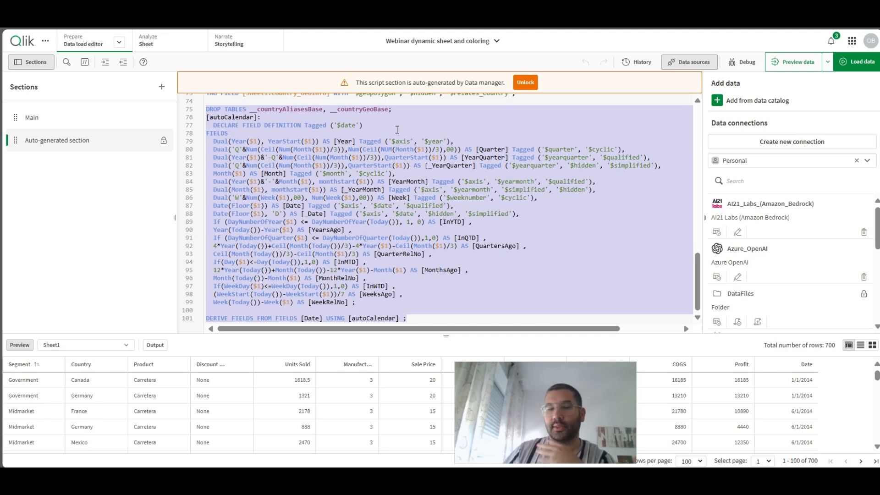
# - Unlock the auto-generated section and comment out the script from [autoCalendar] through the DERIVE FIELDS statement
pyautogui.click(527, 83)
pyautogui.click(377, 292)
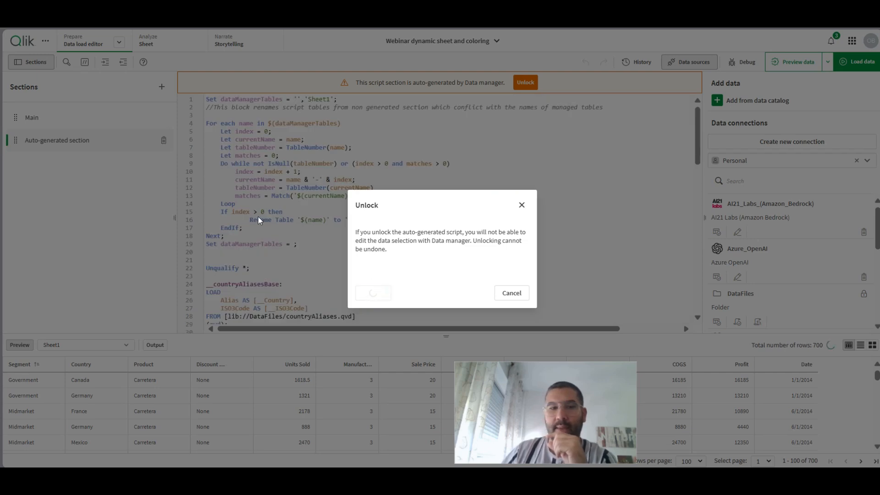
pyautogui.scroll(-5, 337, 244)
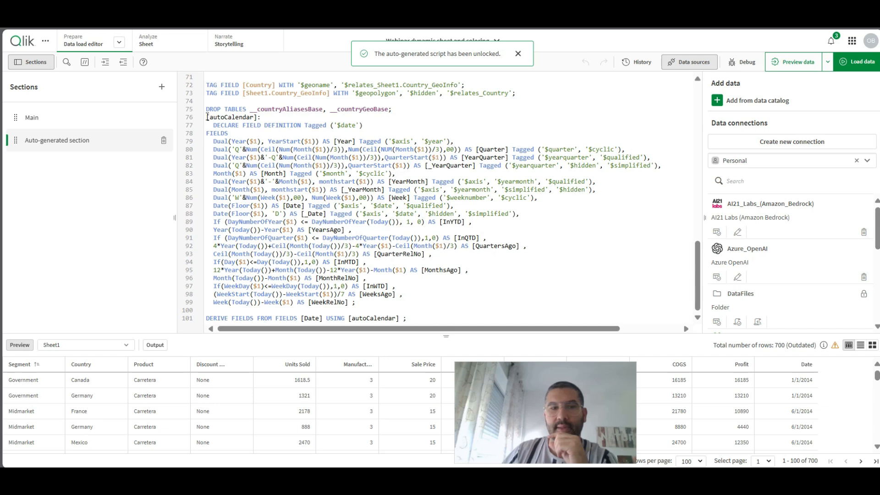
pyautogui.moveTo(206, 119); pyautogui.dragTo(433, 346)
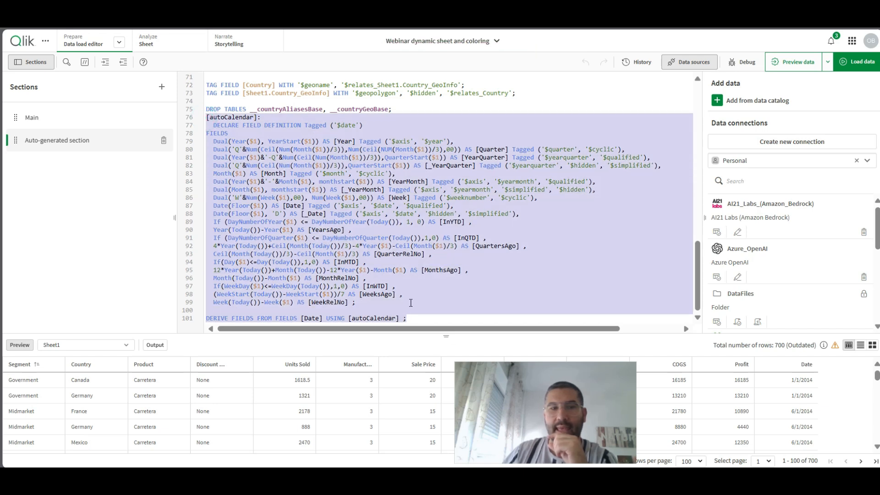
pyautogui.click(85, 62)
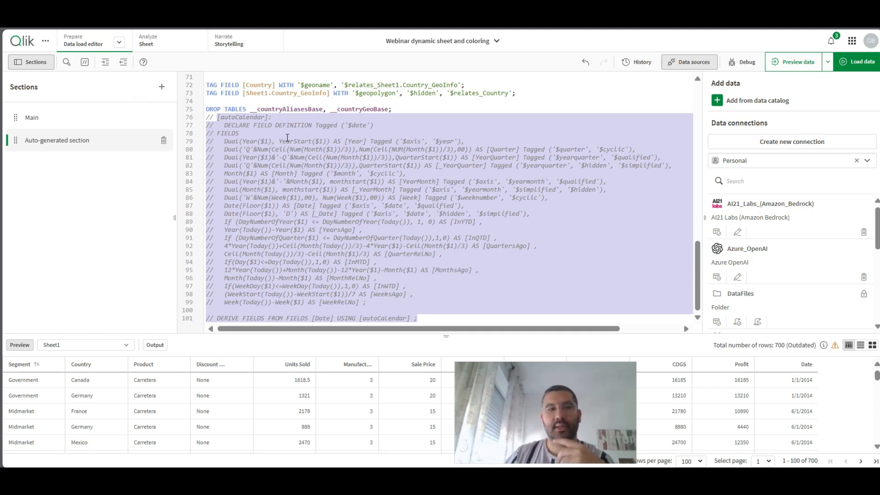
# - Create a script section named Calendar and paste in the master calendar script copied from the One on one training app
pyautogui.click(162, 87)
pyautogui.write('Calendar')
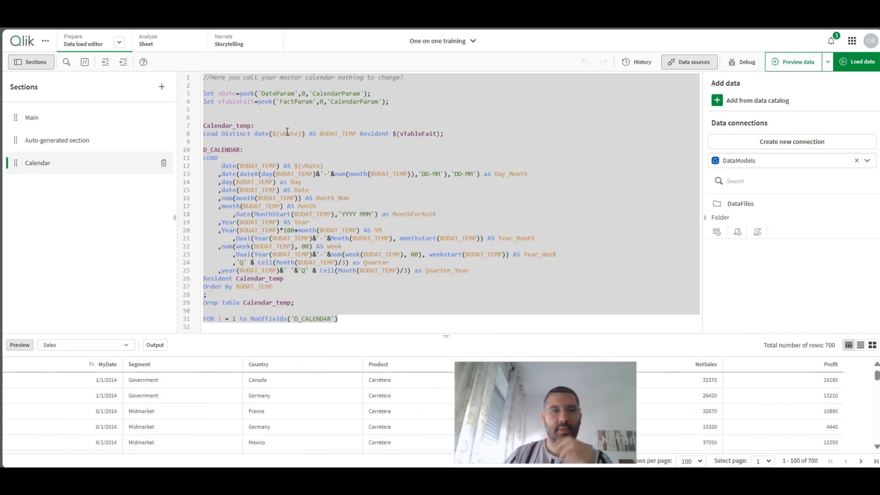
pyautogui.click(287, 132)
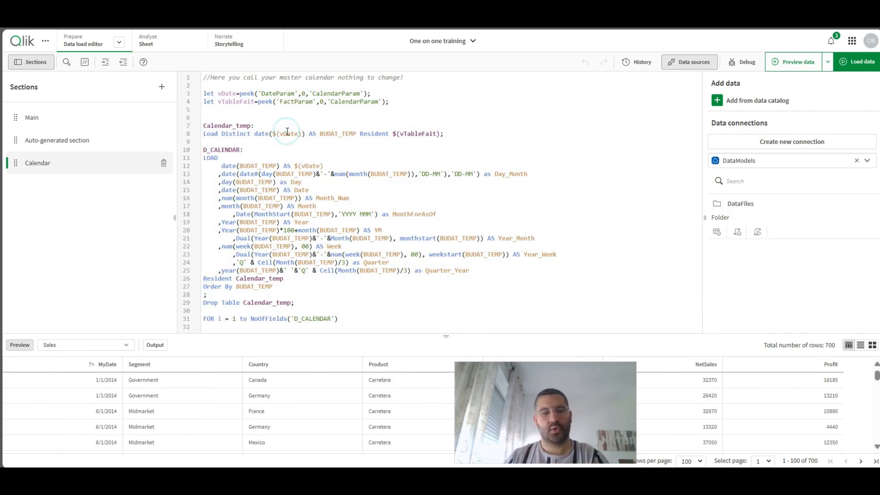
pyautogui.hotkey('ctrl', 'a')
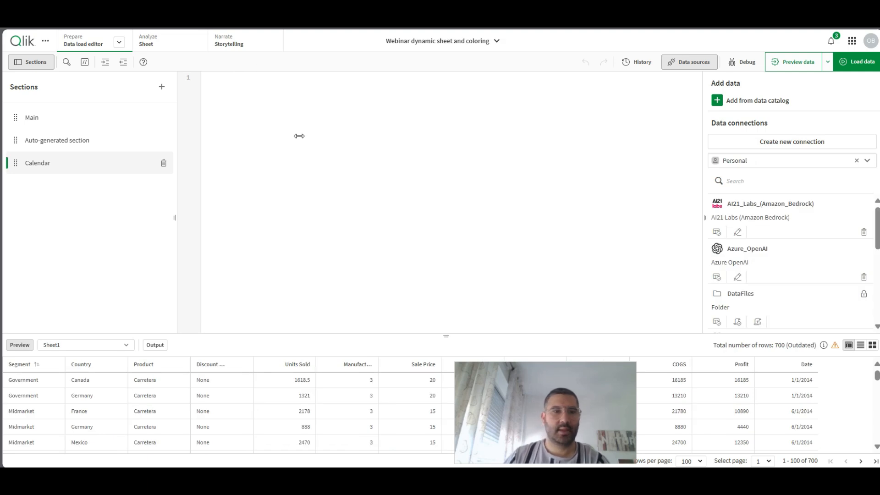
pyautogui.write("//Here you call your master calendar nothing to change!  let vDate=peek('DateParam',0,'CalendarParam'); let vTableFait=peek('FactParam',0,'CalendarParam');   Calendar_temp: Load Distinct date($(vDate)) AS BUDAT_TEMP Resident $(vTableFait);  D_CALENDAR: LOAD      date(BUDAT_TEMP) AS $(vDate)     ,date(date#(day(BUDAT_TEMP)&'-'&num(month(BUDAT_TEMP)),'DD-MM'),'DD-MM') as Day_Month     ,day(BUDAT_TEMP) as Day     ,date(BUDAT_TEMP) AS Date     ,num(month(BUDAT_TEMP)) AS Month_Num     ,month(BUDAT_TEMP) AS Month         ,Date(MonthStart(BUDAT_TEMP),'YYYY MMM') as MonthForAsOf     ,Year(BUDAT_TEMP) AS Year     ,Year(BUDAT_TEMP)*100+month(BUDAT_TEMP) AS YM         ,Dual(Year(BUDAT_TEMP)&'-'&Month(BUDAT_TEMP), monthstart(BUDAT_TEMP)) AS Year_Month     ,num(week(BUDAT_TEMP), 00) AS Week         ,Dual(Year(BUDAT_TEMP)&'-'&num(week(BUDAT_TEMP), 00), weekstart(BUDAT_TEMP)) AS Year_Week         ,'Q' & Ceil(Month(BUDAT_TEMP)/3) as Quarter     ,year(BUDAT_TEMP)&' '&'Q' & Ceil(Month(BUDAT_TEMP)/3) as Quarter_Year Resident Calendar_temp Order By BUDAT_TEMP ; Drop Table Calendar_temp;  FOR i = 1 to NoOfFields('D_CALENDAR')")
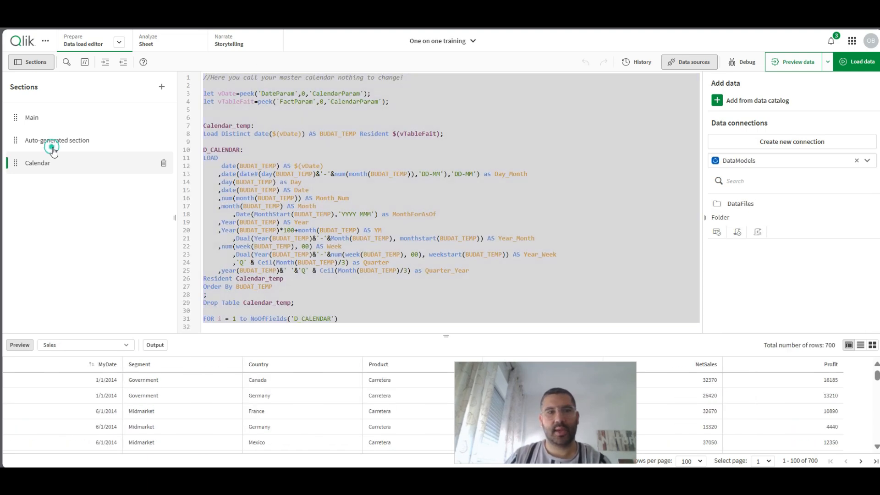
# - Copy the CalendarParam load from the One on one training app's auto-generated section and paste it at the start of the Calendar section
pyautogui.click(50, 145)
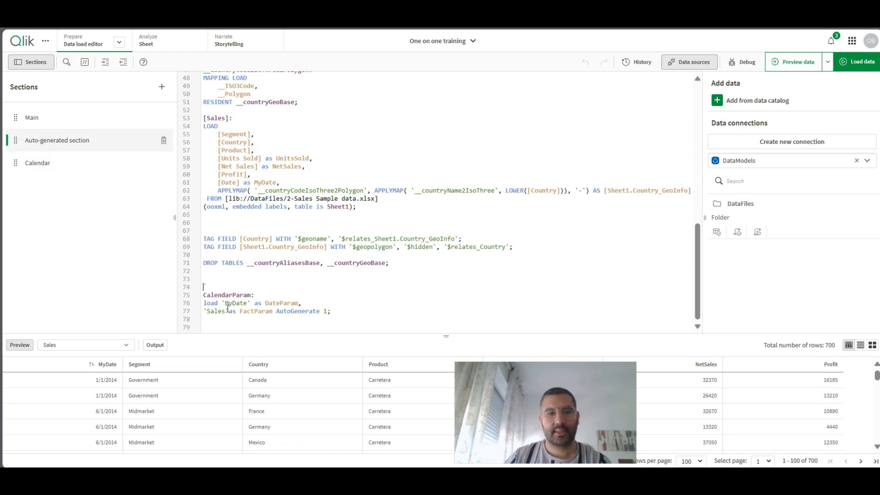
pyautogui.moveTo(204, 285); pyautogui.dragTo(399, 324)
pyautogui.hotkey('ctrl', 'c')
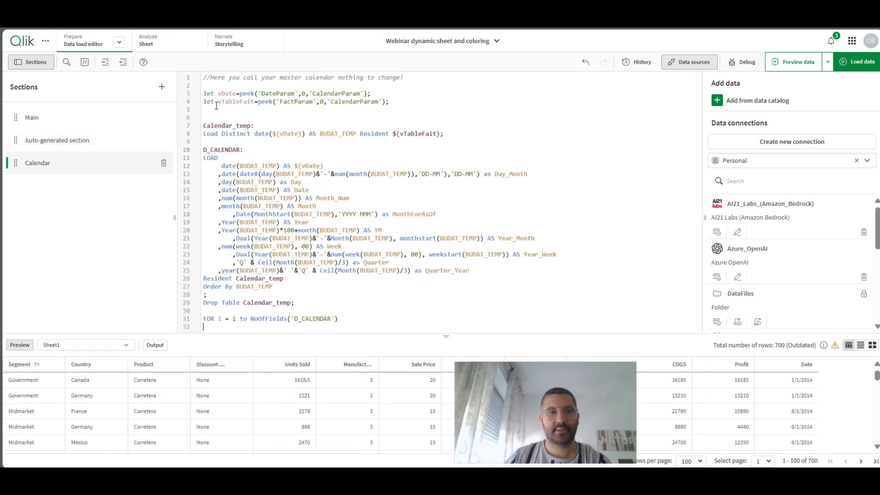
pyautogui.click(204, 77)
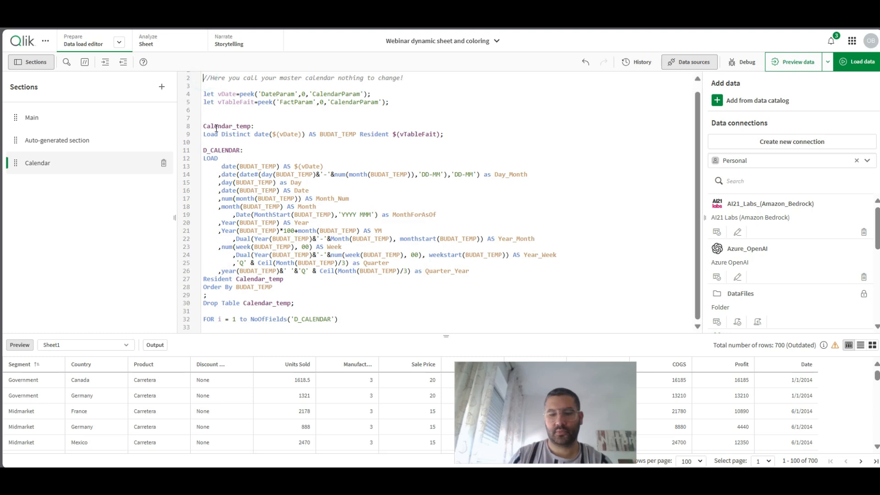
pyautogui.hotkey('ctrl', 'v')
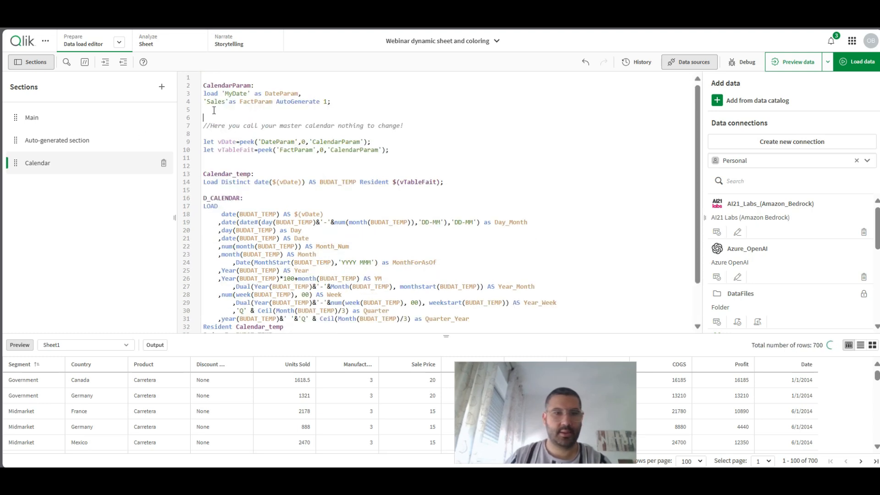
# - In the auto-generated section, rename the Sheet1 table label to Sales and alias the Date field as MyDate
pyautogui.click(48, 140)
pyautogui.scroll(5, 285, 206)
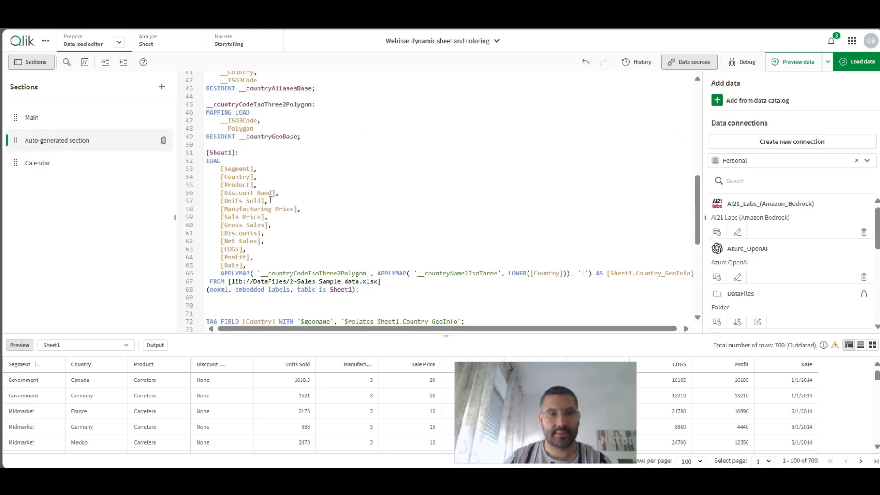
pyautogui.doubleClick(231, 153)
pyautogui.write('Sales')
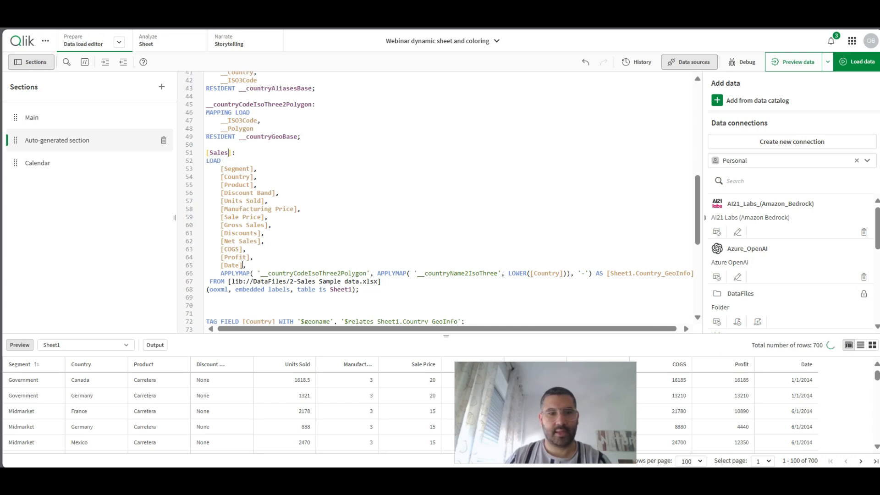
pyautogui.click(243, 265)
pyautogui.write('as MyDate,')
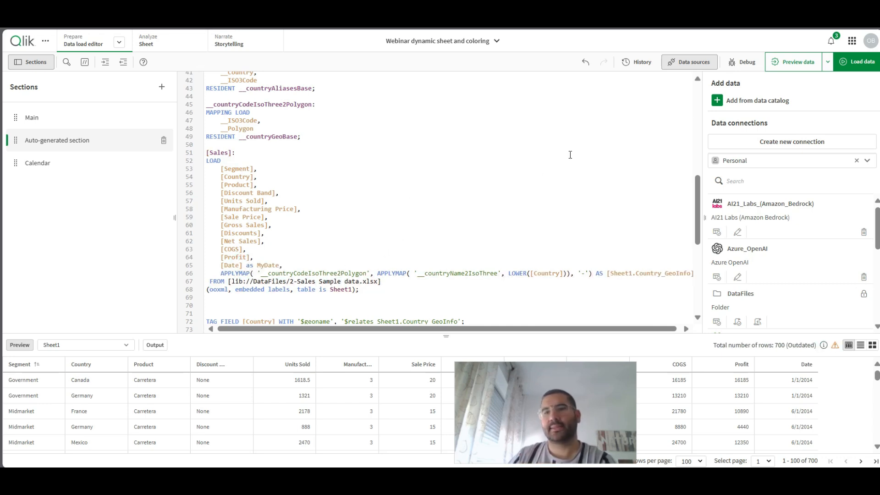
# - Review the Calendar section's script, load the data into the app, and return to editing
pyautogui.click(42, 164)
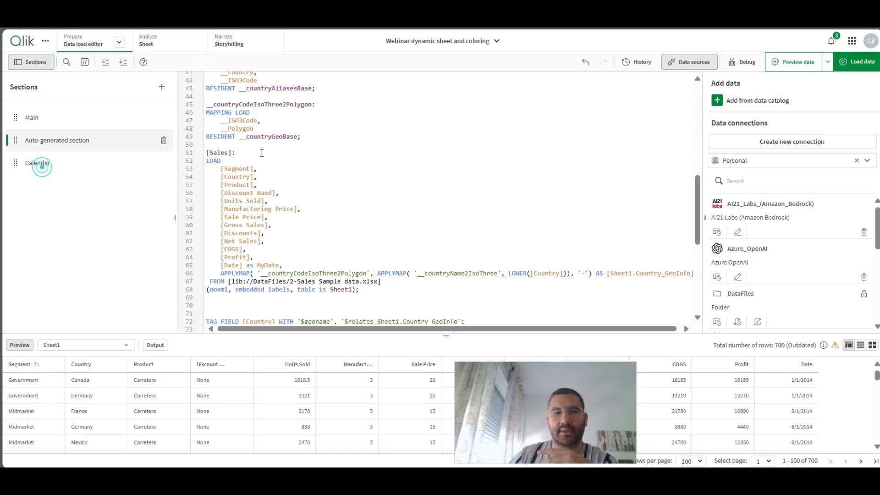
pyautogui.scroll(-2, 344, 157)
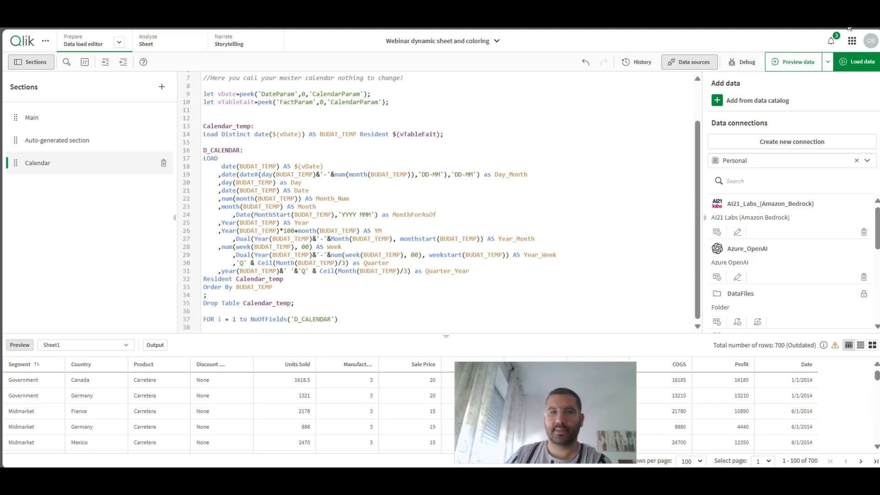
pyautogui.click(844, 58)
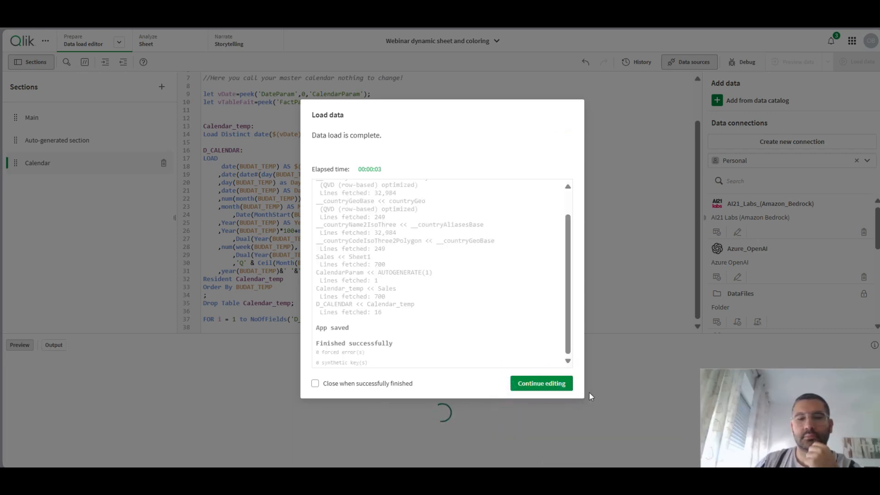
pyautogui.click(556, 387)
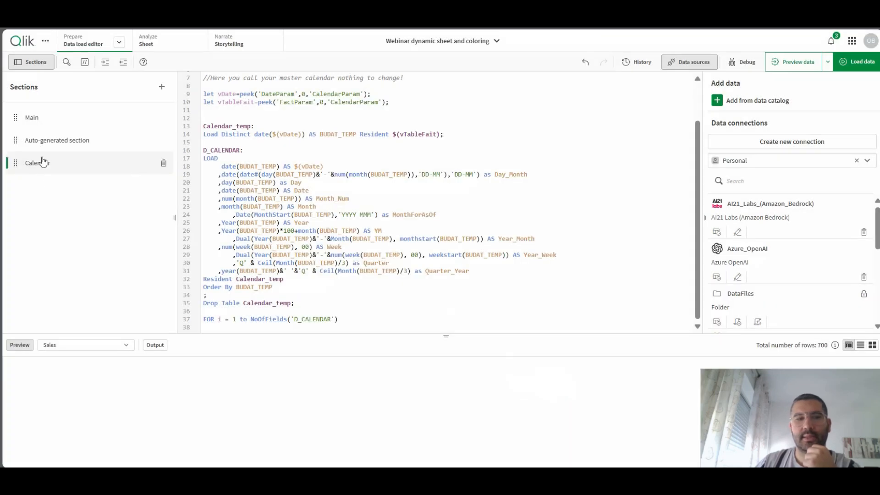
# - Preview the D_CALENDAR table's rows and calendar fields, and those of the Sales table
pyautogui.click(66, 345)
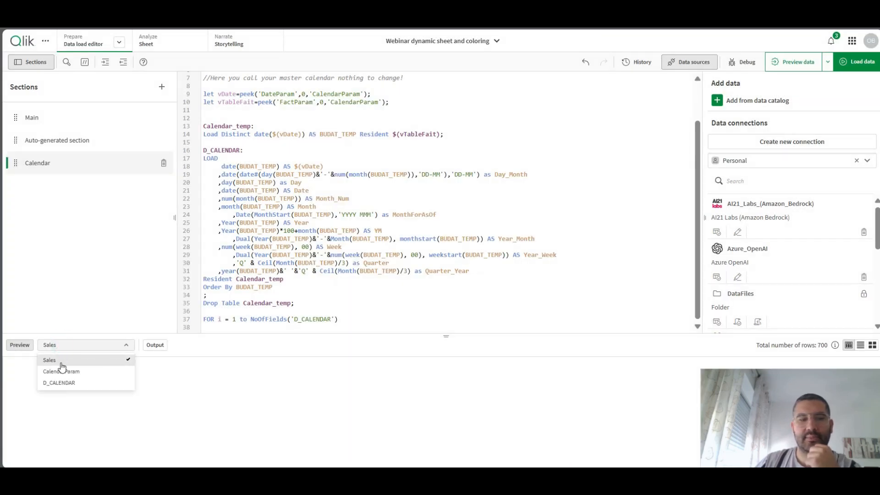
pyautogui.click(62, 383)
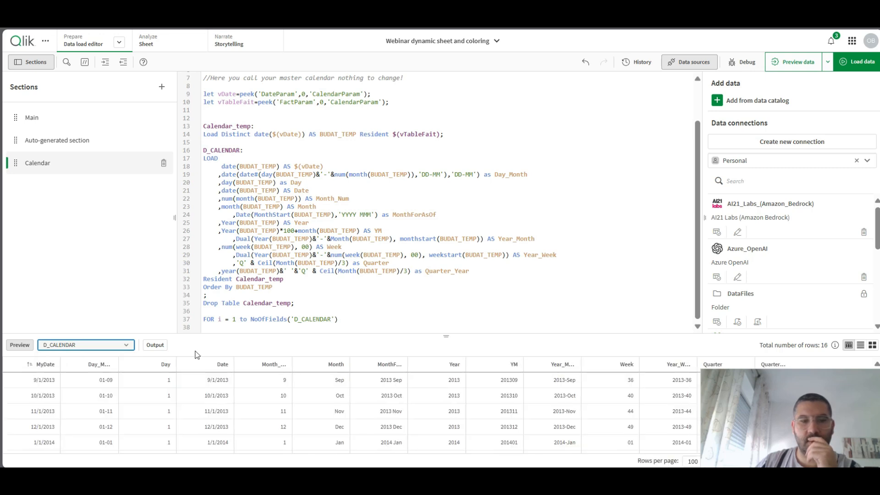
pyautogui.moveTo(771, 399); pyautogui.dragTo(782, 240)
pyautogui.click(51, 345)
pyautogui.click(60, 360)
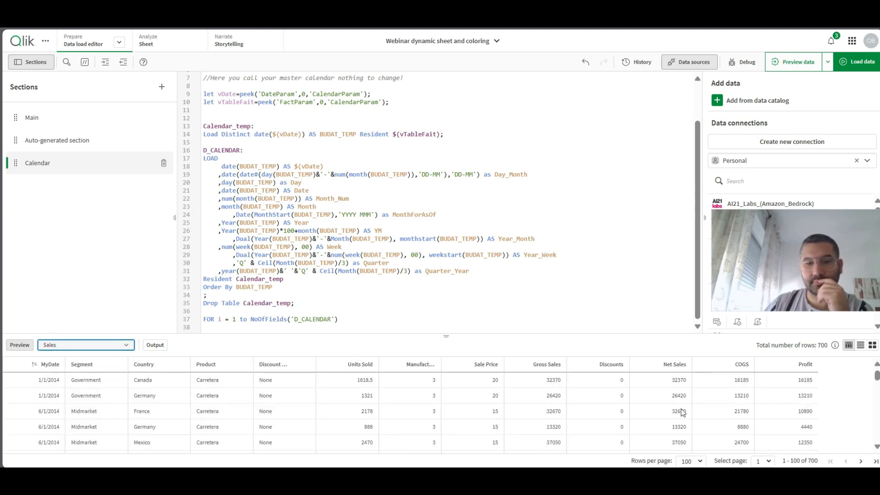
pyautogui.moveTo(779, 280); pyautogui.dragTo(767, 431)
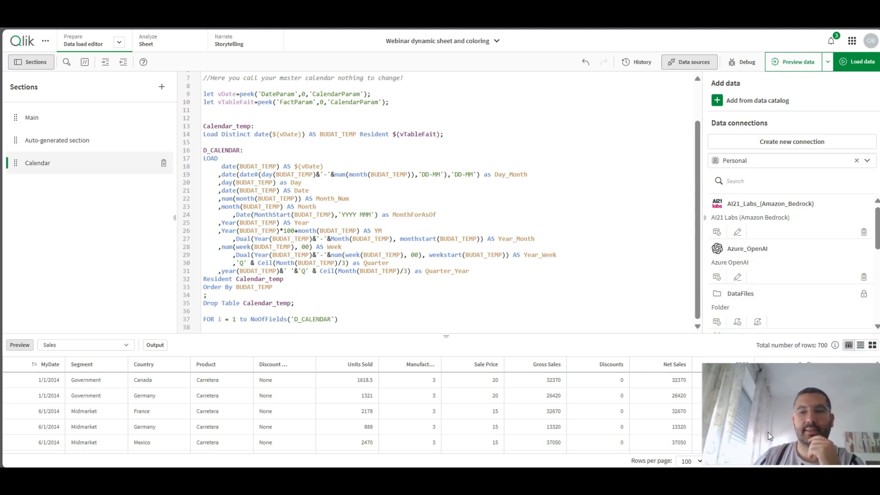
# - Open My new sheet in edit mode, and switch the One on one training app to its sheet view
pyautogui.click(147, 46)
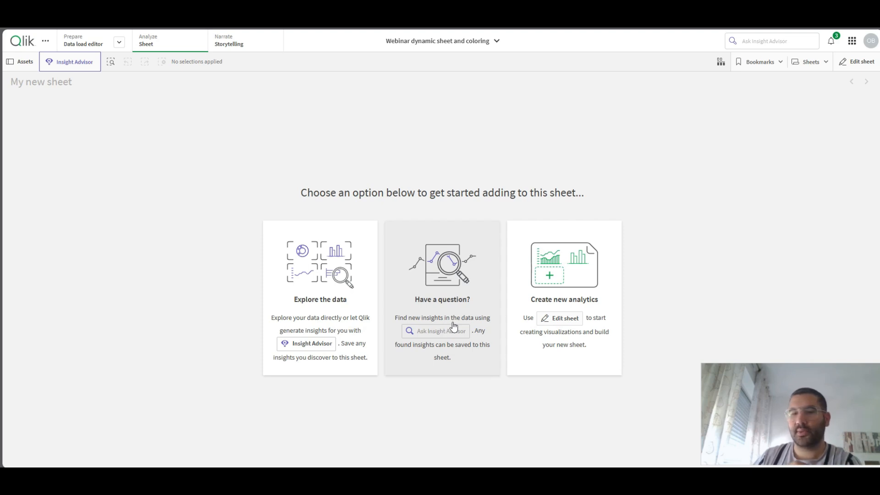
pyautogui.click(566, 320)
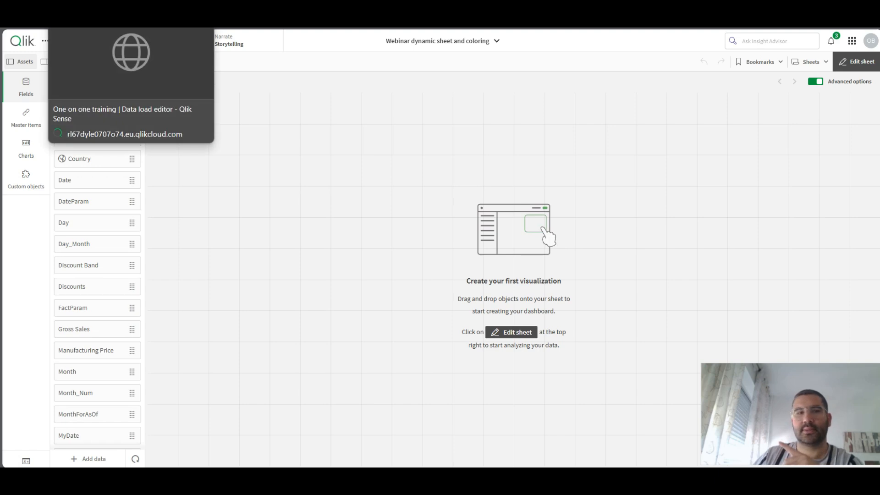
pyautogui.click(98, 25)
pyautogui.click(146, 40)
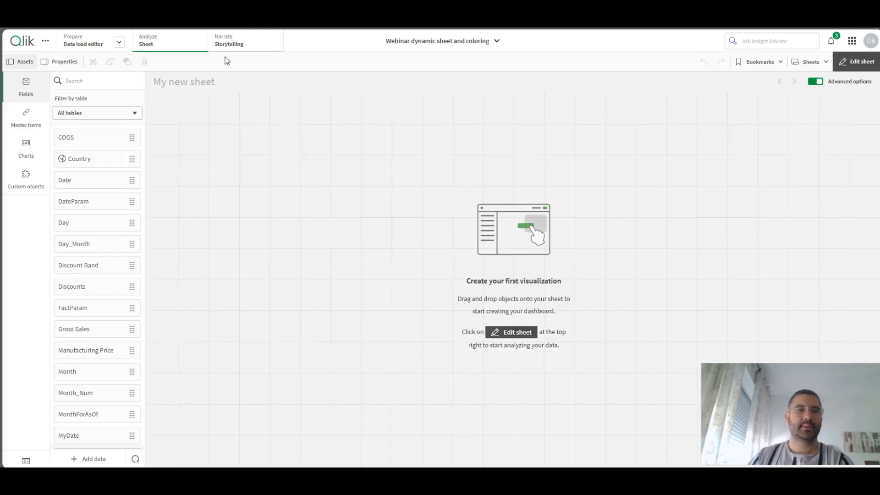
# - Add a bar chart to My new sheet with Country as the dimension and Sum([Net Sales]) as the measure
pyautogui.click(26, 164)
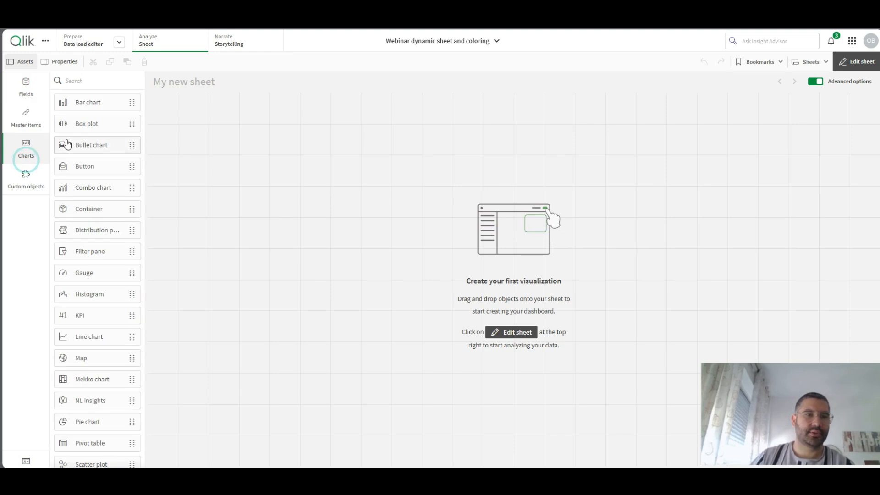
pyautogui.moveTo(91, 103); pyautogui.dragTo(295, 161)
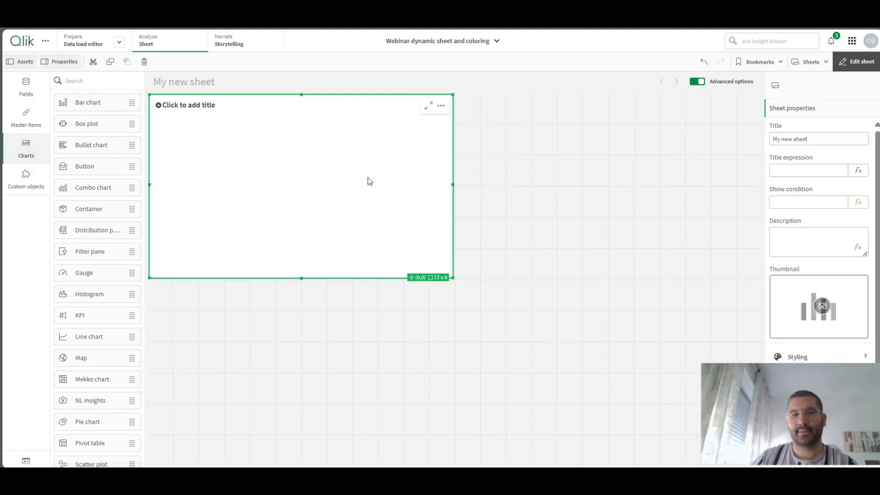
pyautogui.click(298, 190)
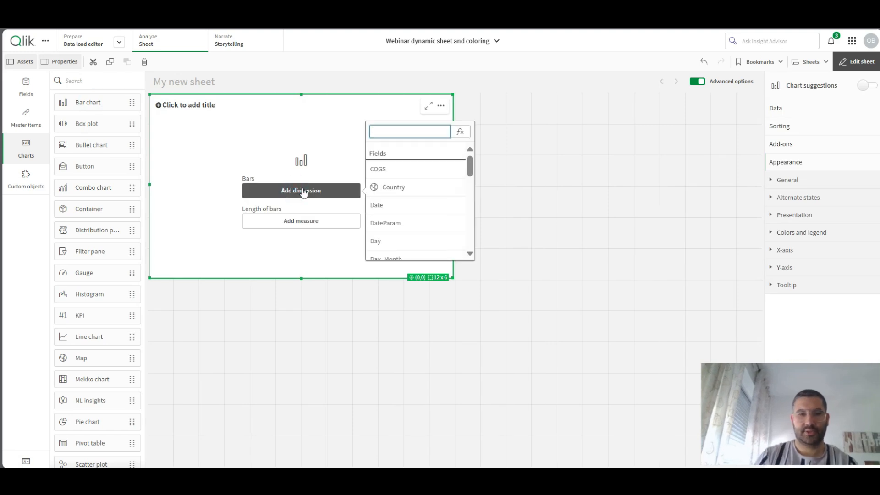
pyautogui.click(403, 197)
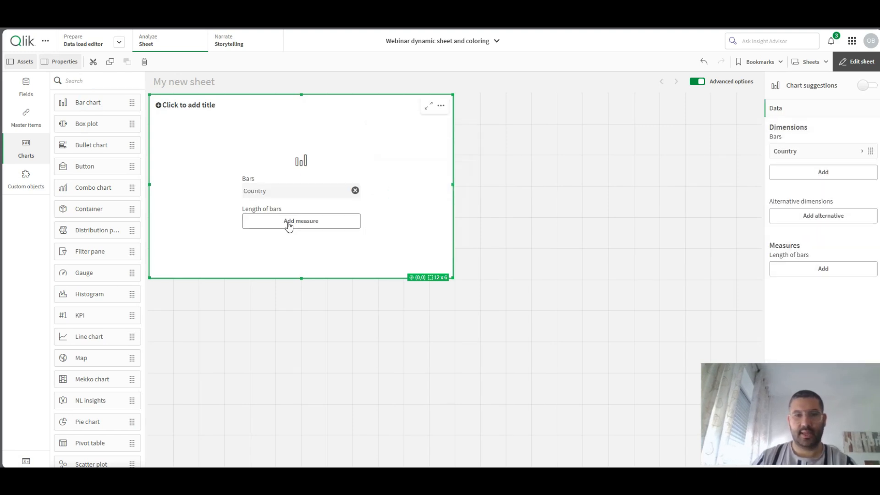
pyautogui.click(289, 223)
pyautogui.write('net')
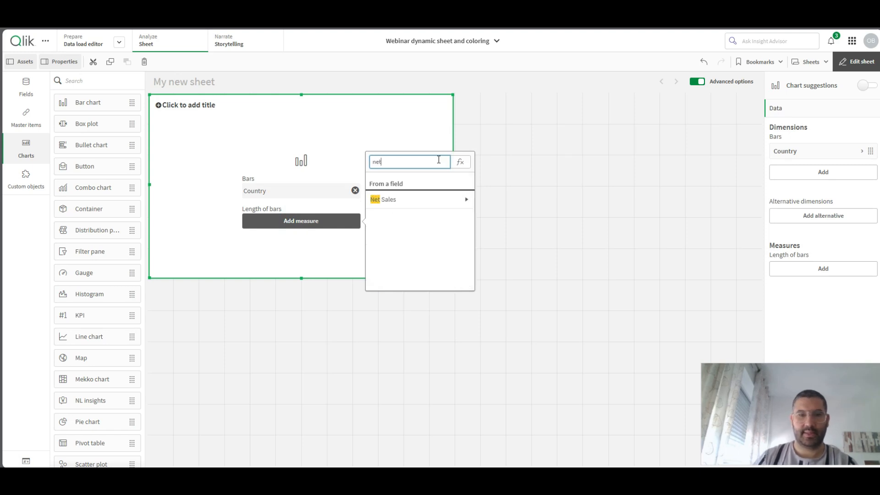
pyautogui.click(410, 201)
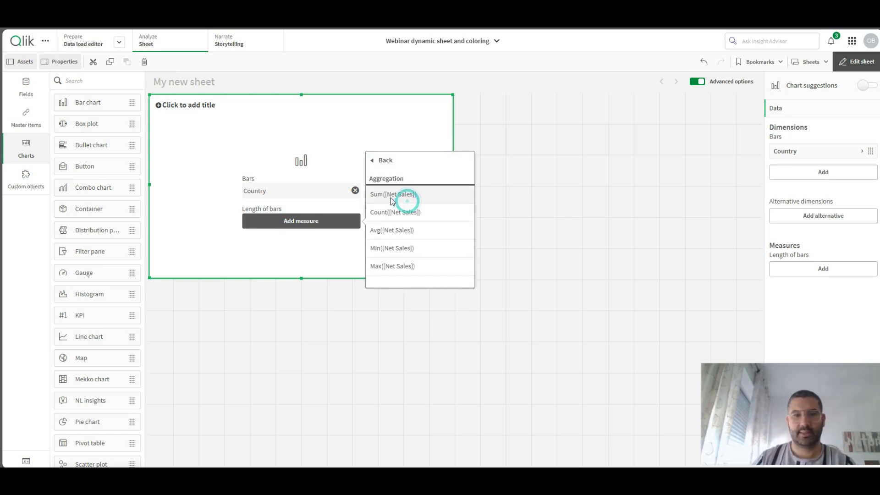
pyautogui.click(390, 196)
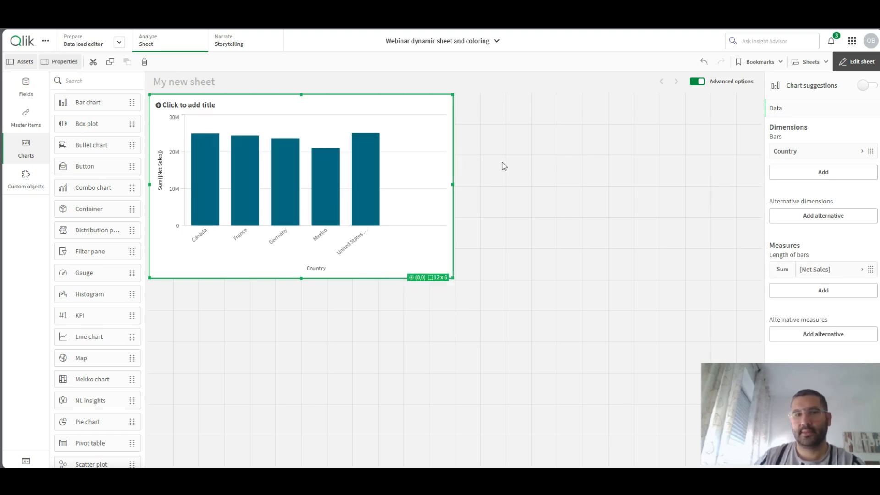
# - Examine My Dynamic Sheet in the One on one training app as a reference, and return to the new sheet
pyautogui.moveTo(783, 401); pyautogui.dragTo(654, 406)
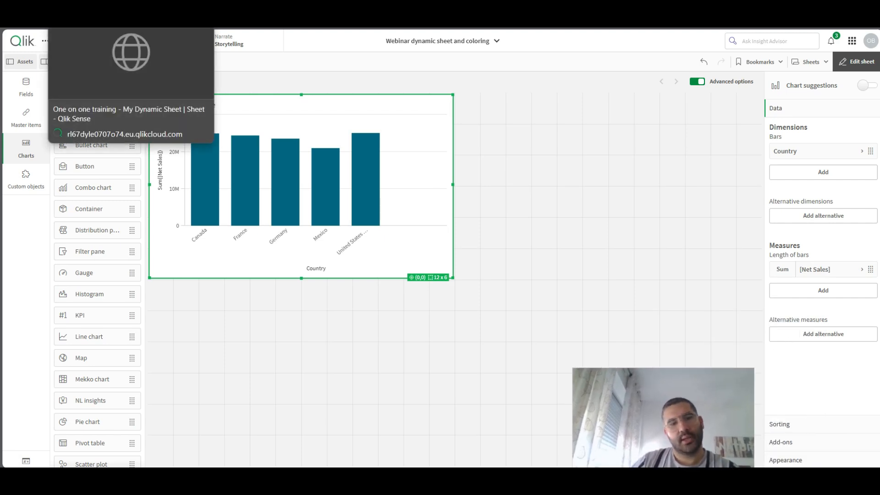
pyautogui.click(101, 5)
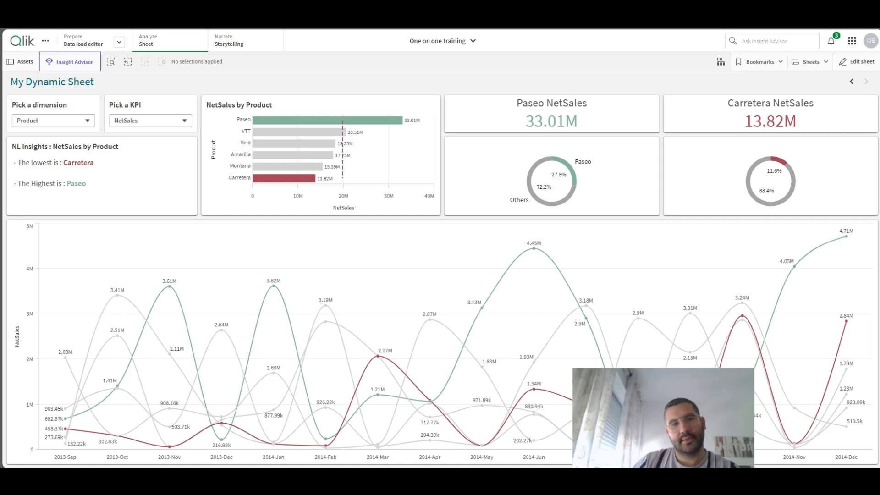
pyautogui.click(201, 6)
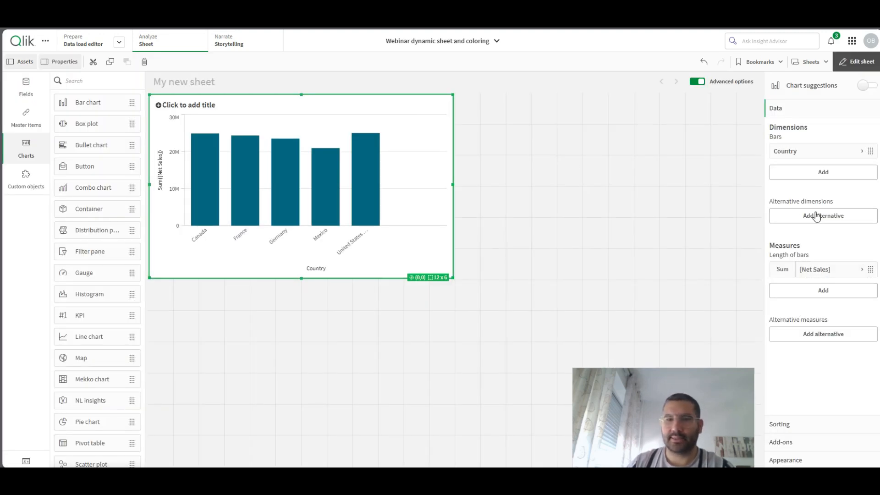
# - Label the bar chart's Sum([Net Sales]) measure Net Sales
pyautogui.click(835, 270)
pyautogui.click(802, 343)
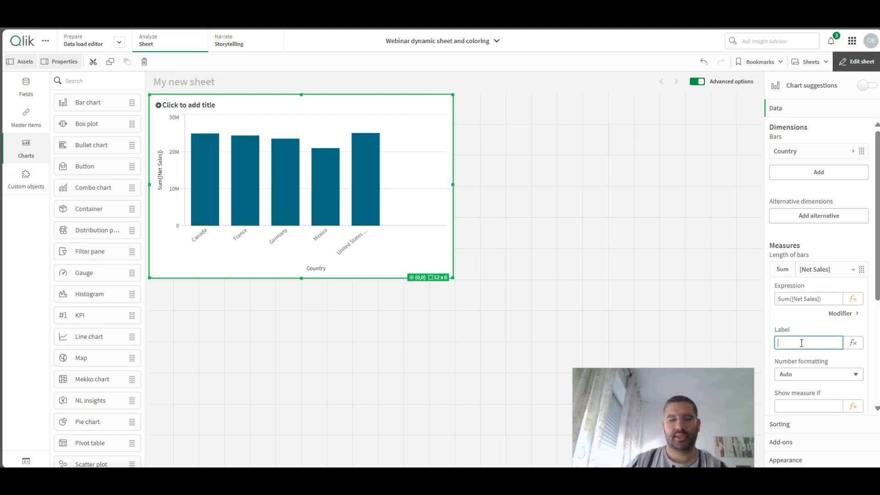
pyautogui.write('Net Sales')
pyautogui.press('Return')
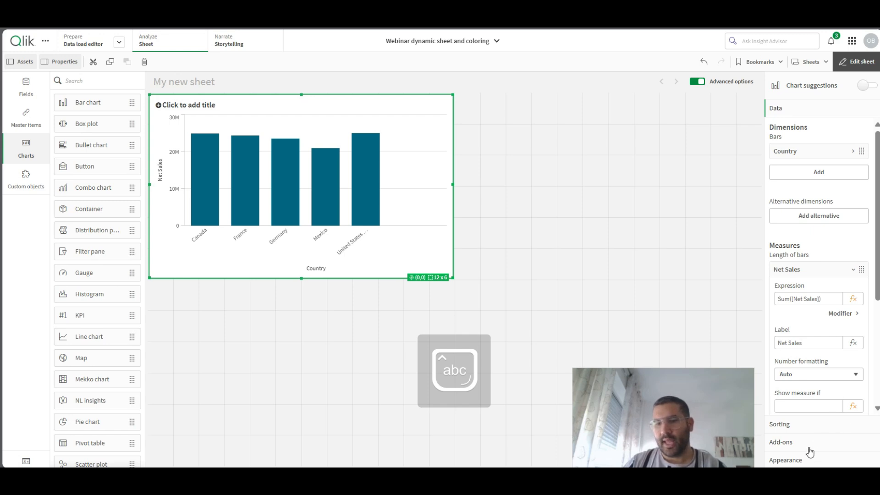
# - Set the bar chart's orientation to horizontal and turn on its value labels
pyautogui.click(797, 460)
pyautogui.click(796, 217)
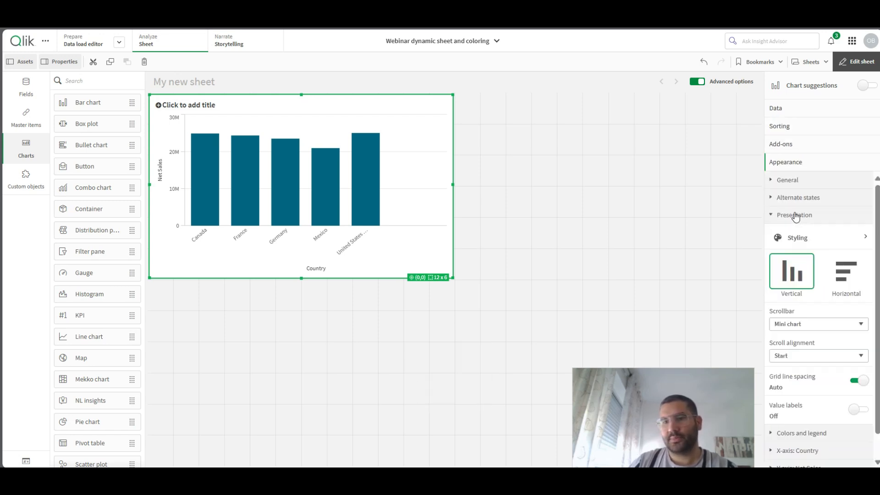
pyautogui.click(845, 271)
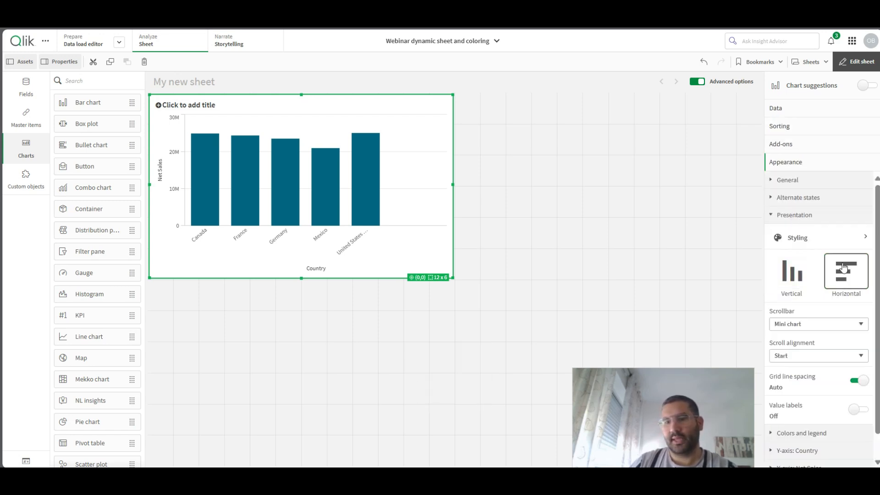
pyautogui.click(858, 412)
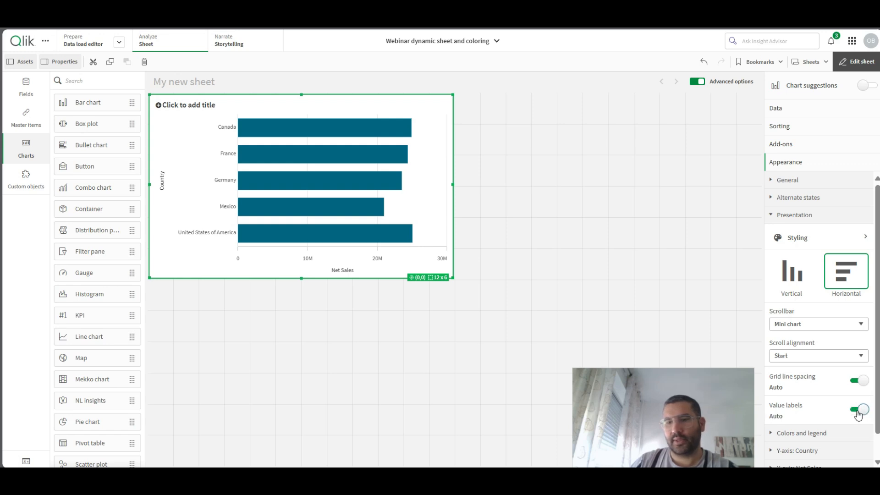
# - Give Net Sales sorting priority over Country in the bar chart, and return to the chart's data properties
pyautogui.click(791, 133)
pyautogui.moveTo(802, 157); pyautogui.dragTo(801, 146)
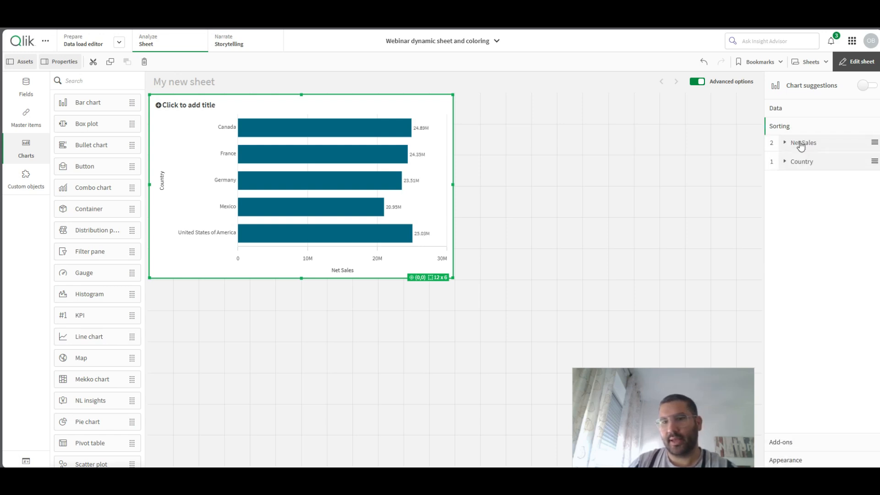
pyautogui.click(793, 110)
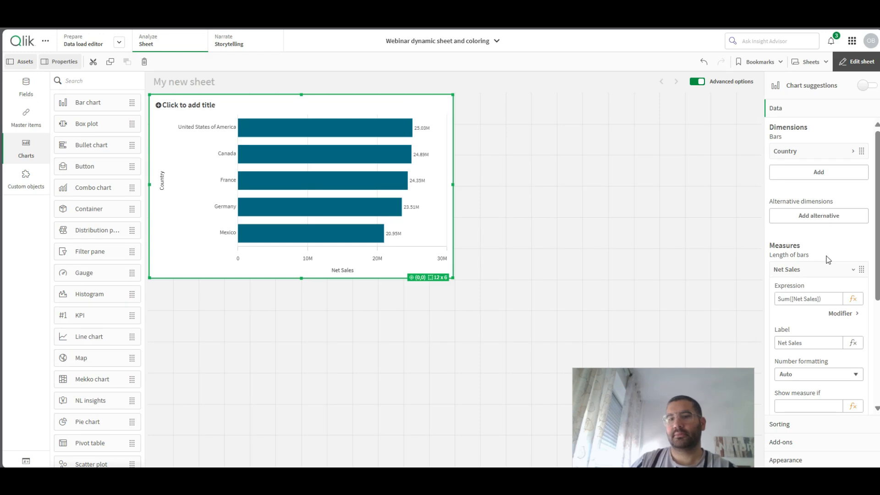
# - Add an Average trend line to the bar chart's Net Sales measure
pyautogui.scroll(-1, 823, 296)
pyautogui.scroll(-1, 822, 296)
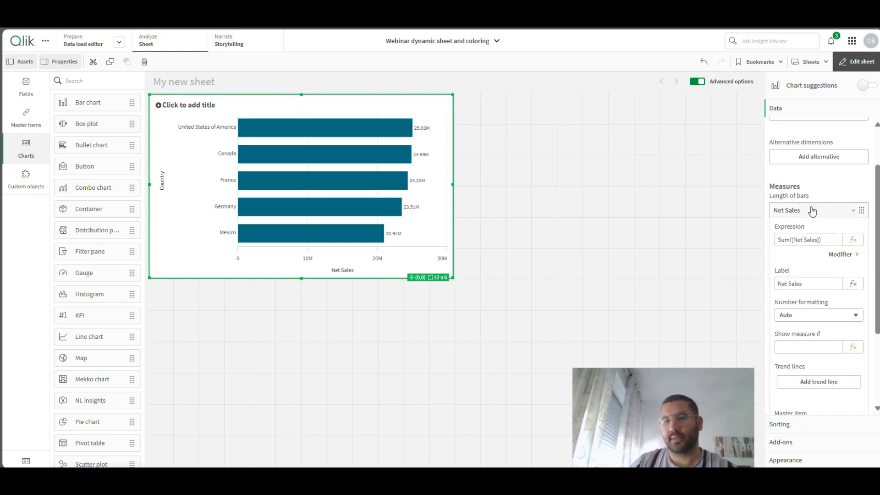
pyautogui.click(814, 385)
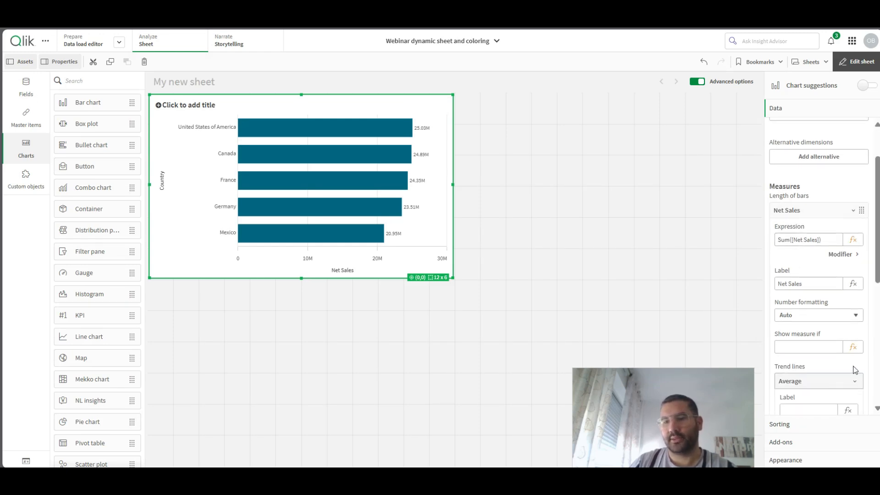
pyautogui.scroll(-2, 825, 339)
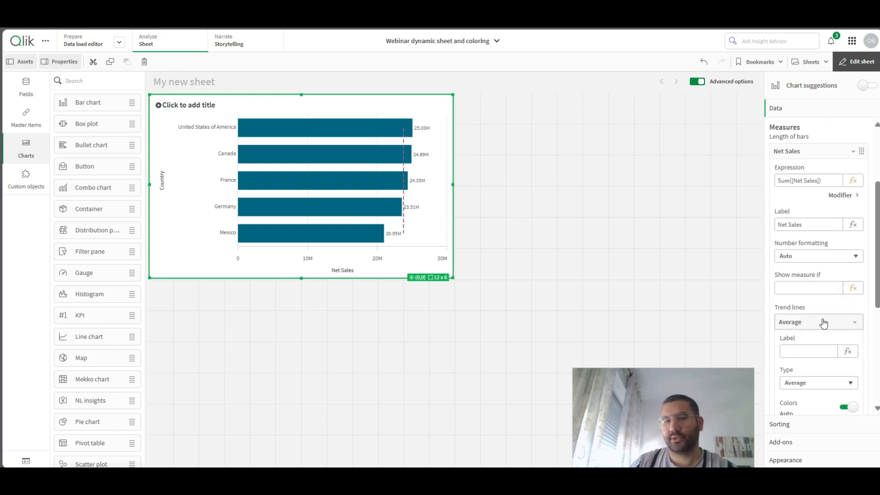
# - Resize the bar chart to 7 x 4 grid cells starting three columns in, and leave sheet editing
pyautogui.moveTo(451, 276); pyautogui.dragTo(402, 215)
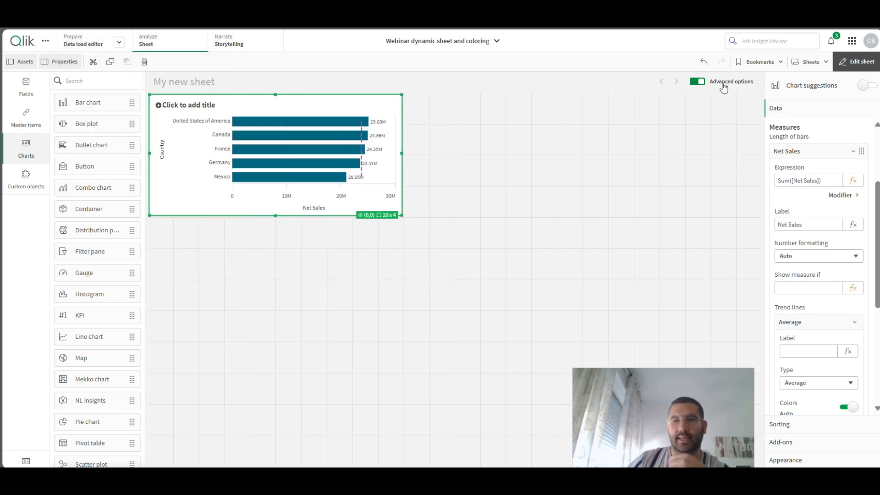
pyautogui.moveTo(151, 199); pyautogui.dragTo(226, 197)
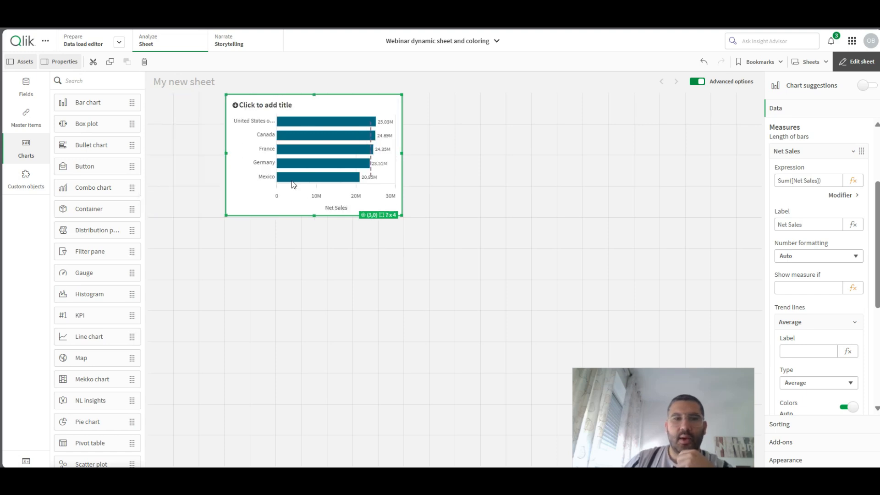
pyautogui.click(847, 61)
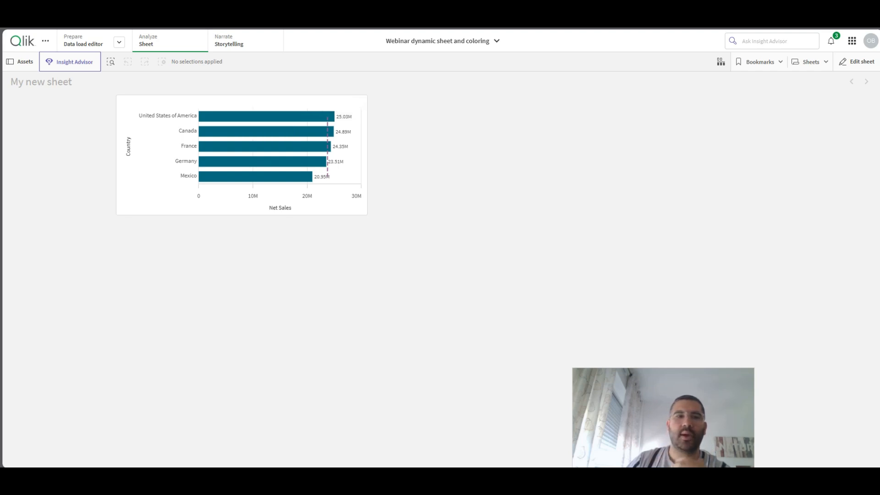
# - In the One on one training app, try the Country, Product and Segment dimensions on My Dynamic Sheet
pyautogui.click(110, 5)
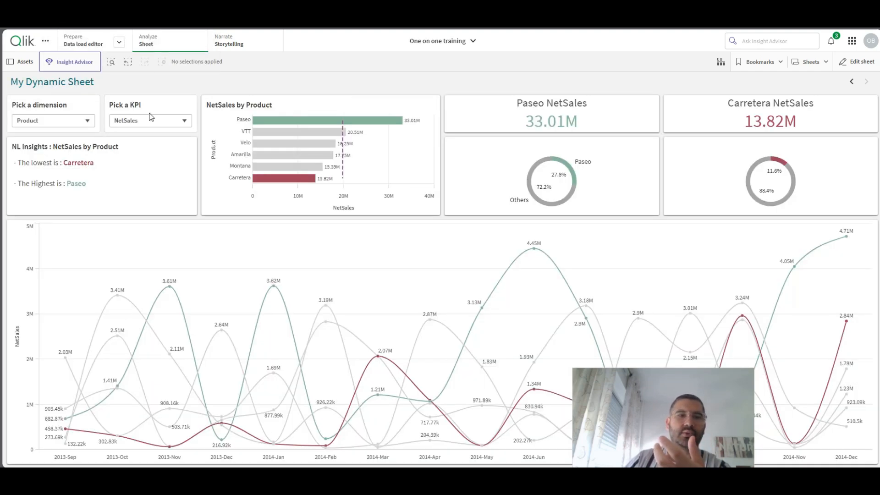
pyautogui.click(39, 120)
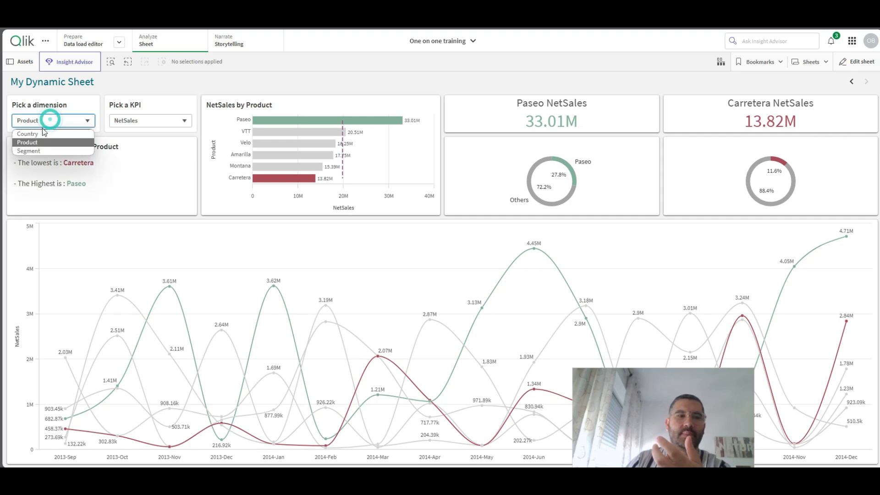
pyautogui.click(40, 130)
pyautogui.click(41, 121)
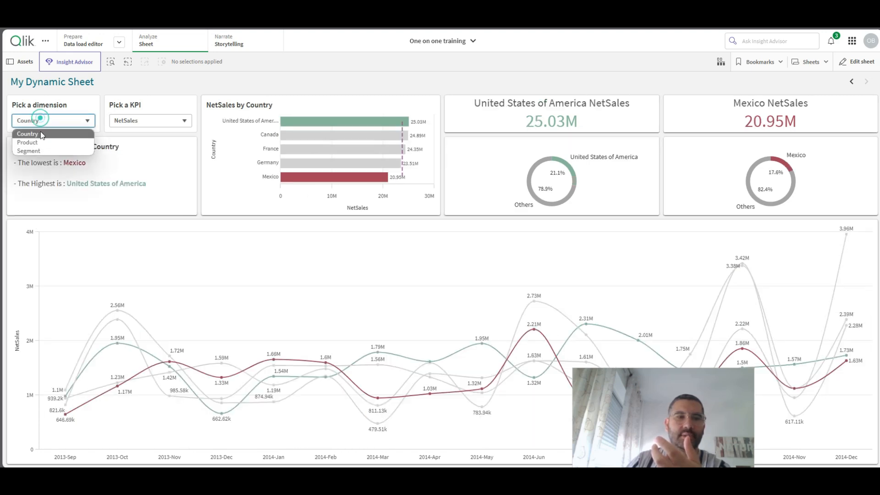
pyautogui.click(29, 139)
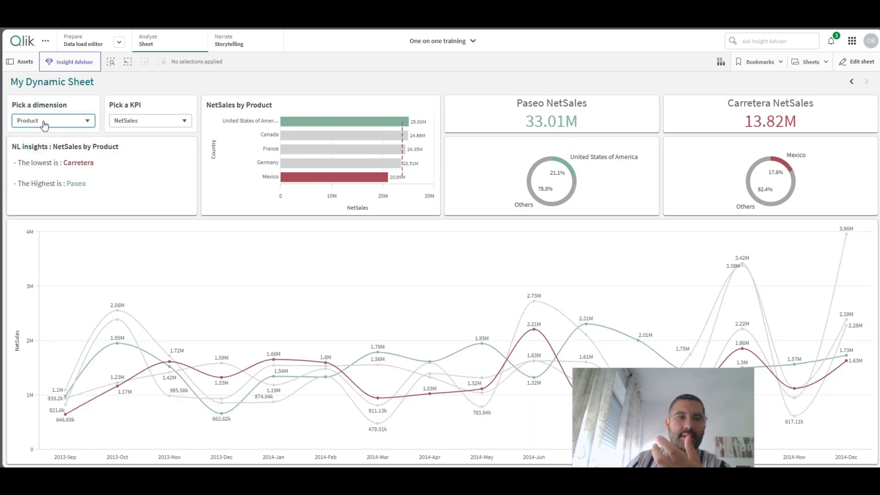
pyautogui.click(43, 122)
pyautogui.click(40, 149)
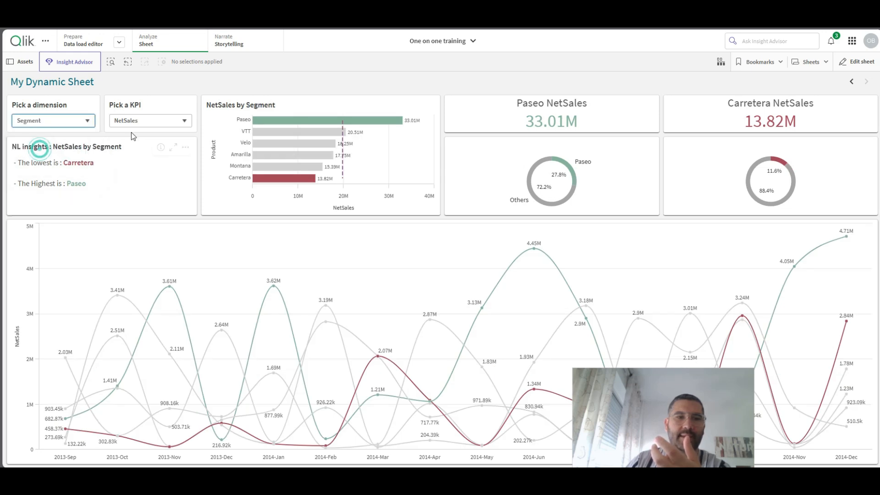
# - Try the Profit and UnitsSold KPIs on My Dynamic Sheet, and return to editing the new sheet in the webinar app
pyautogui.click(154, 120)
pyautogui.click(137, 143)
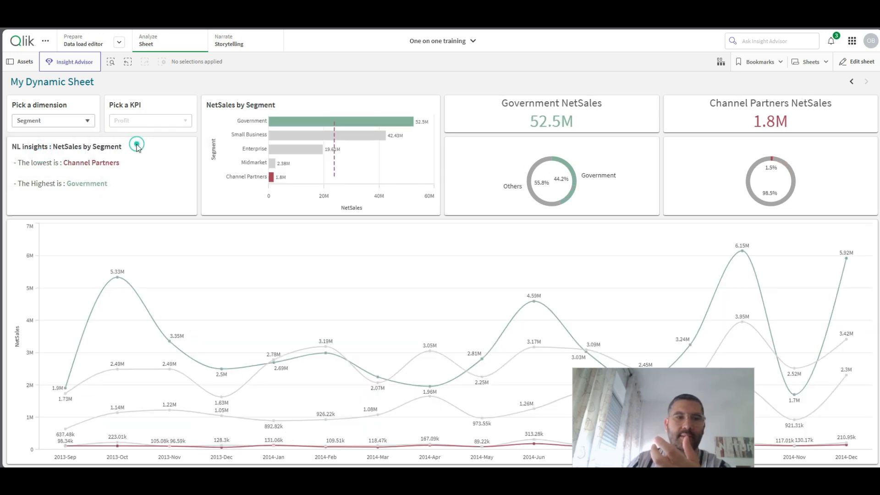
pyautogui.click(144, 120)
pyautogui.click(136, 151)
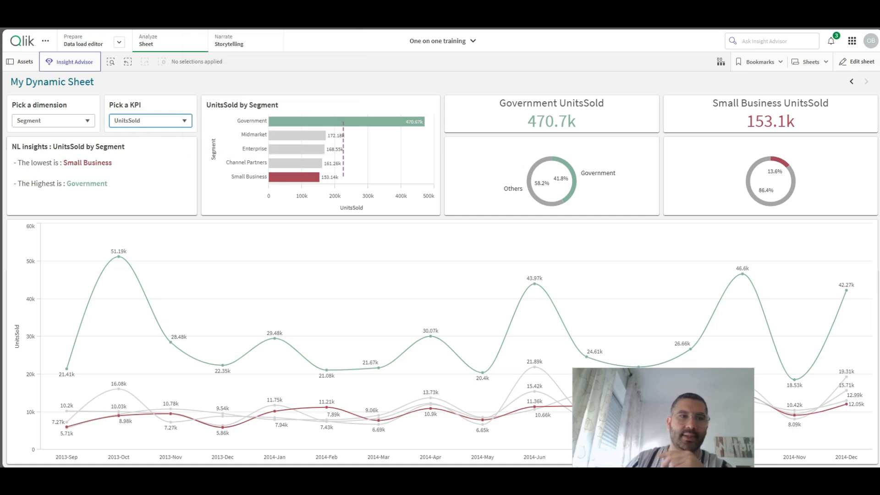
pyautogui.click(15, 26)
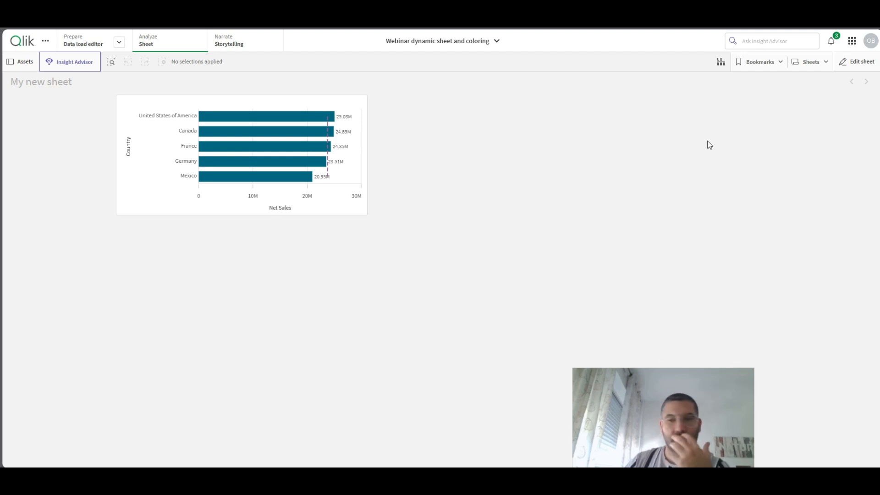
pyautogui.click(856, 62)
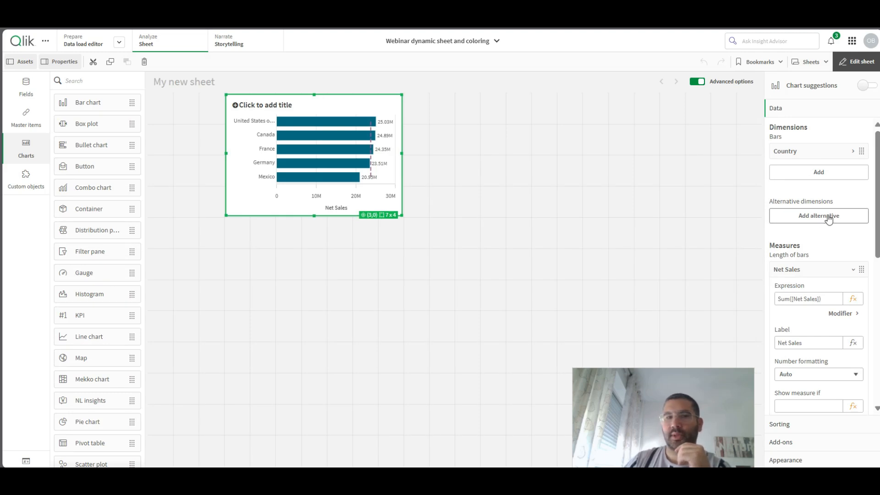
pyautogui.click(29, 119)
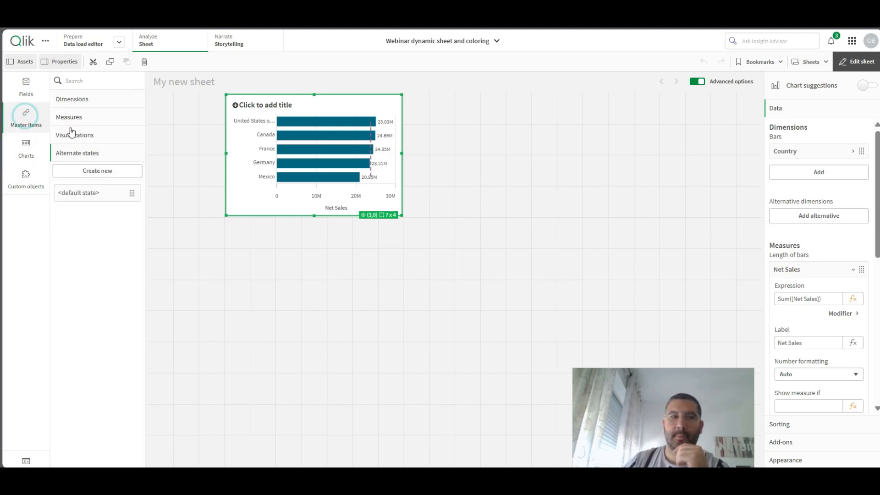
pyautogui.click(80, 99)
pyautogui.click(95, 118)
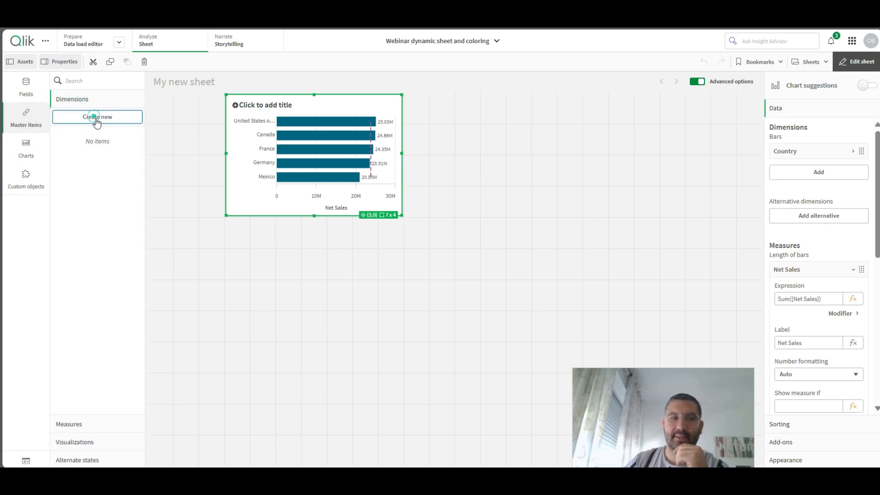
pyautogui.click(358, 120)
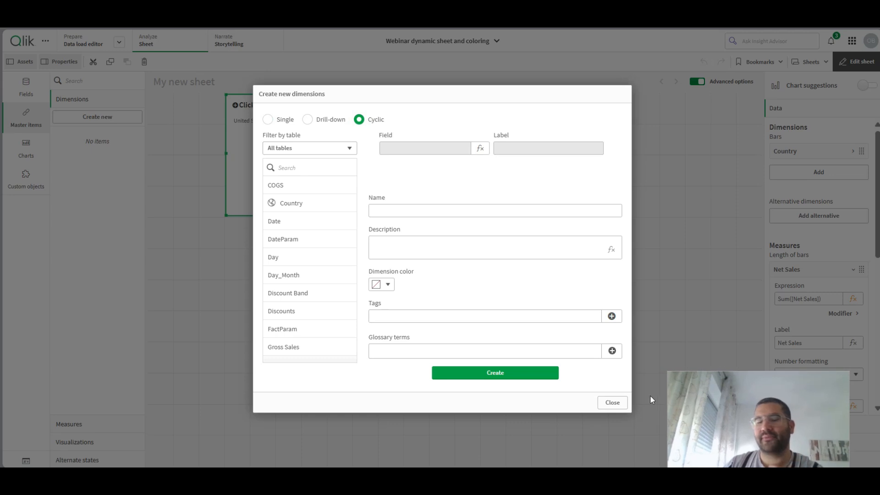
pyautogui.click(613, 403)
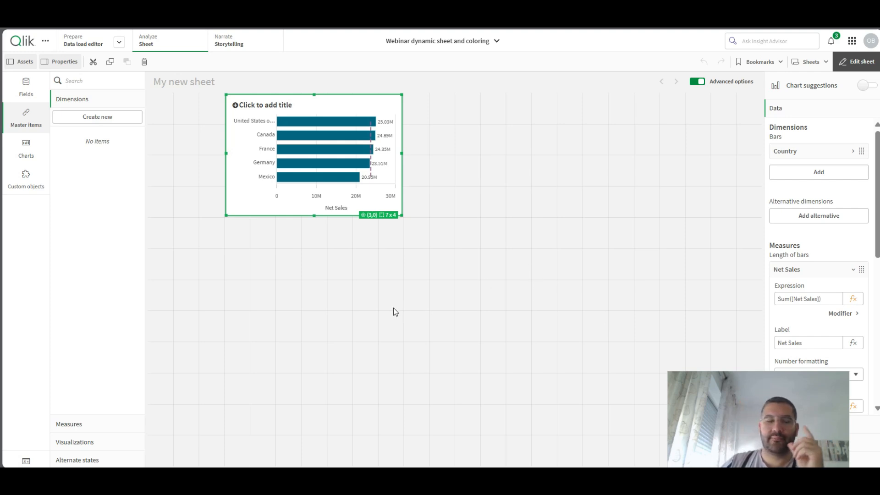
# - Start a new variable in the app and name it vDynamicDimension
pyautogui.click(27, 461)
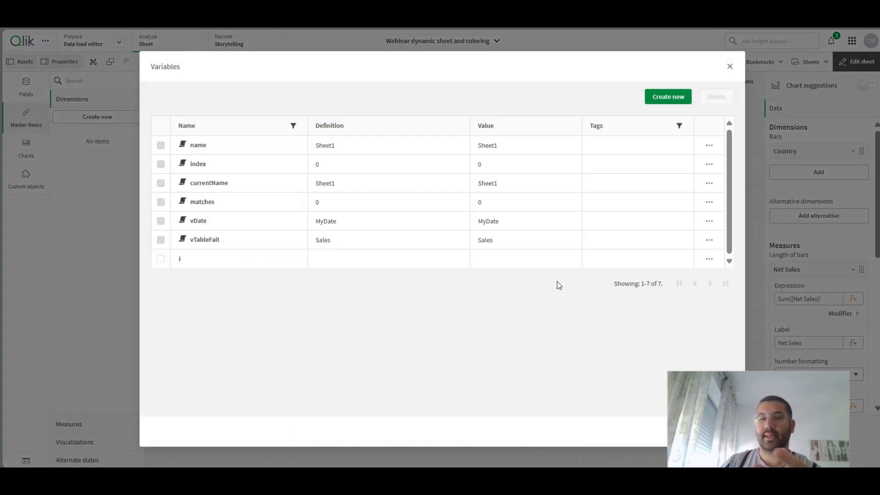
pyautogui.click(667, 98)
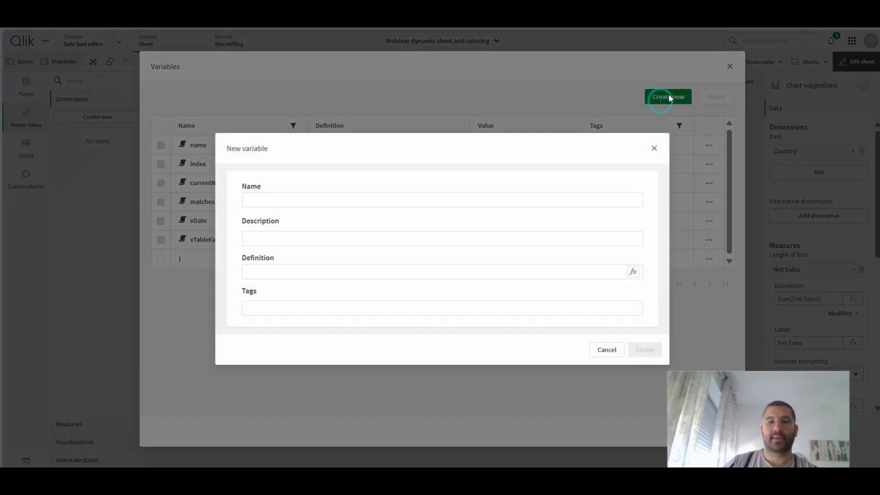
pyautogui.click(335, 199)
pyautogui.write('vD')
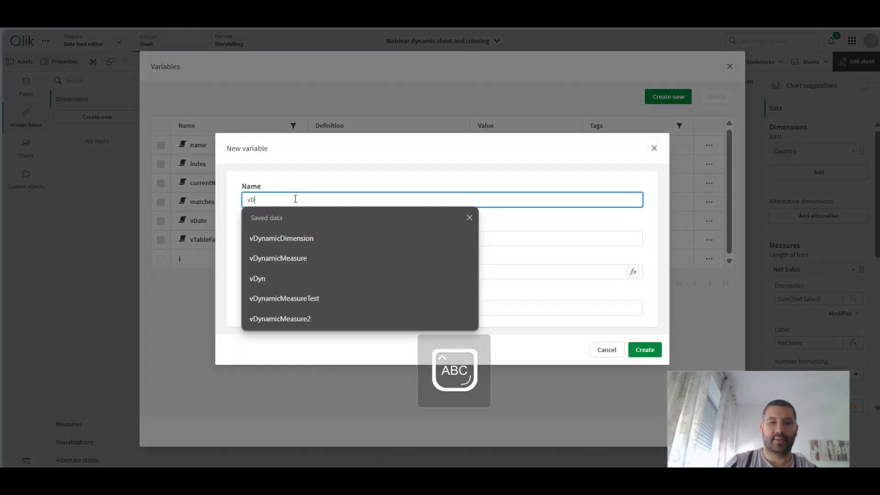
pyautogui.write('ynamicDimension')
pyautogui.click(278, 238)
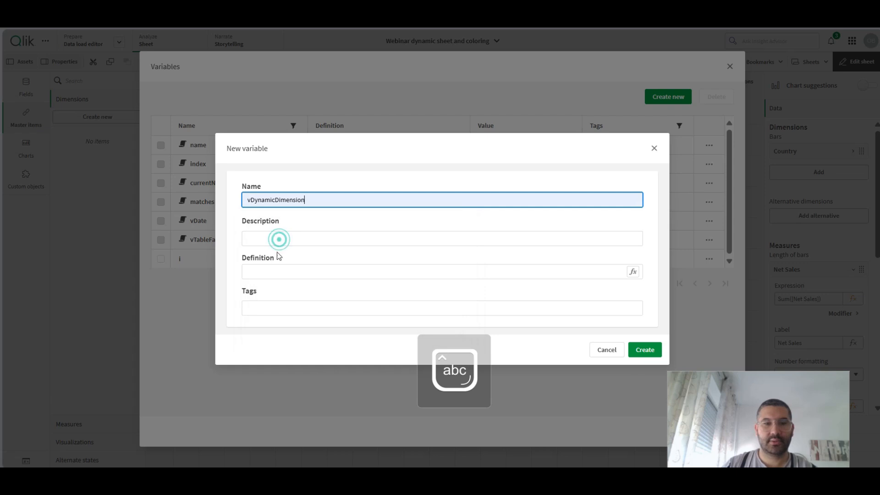
# - Define the new variable with the Country field, create it and close the variables list
pyautogui.click(270, 272)
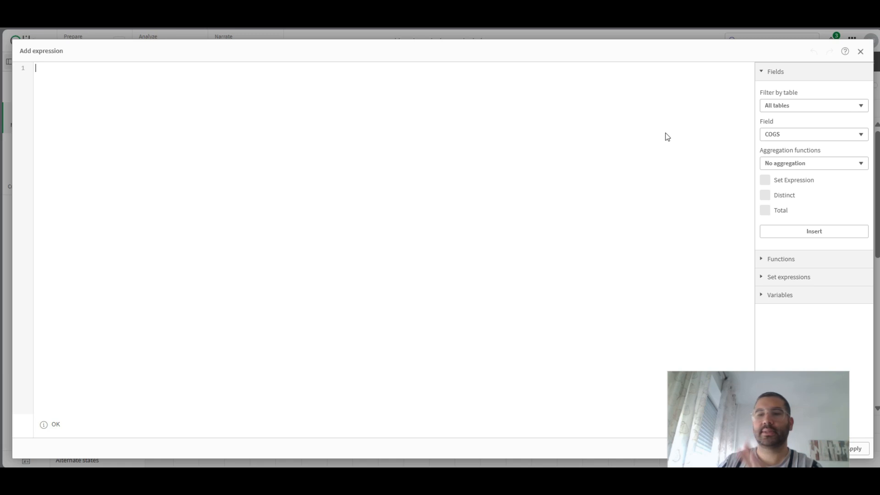
pyautogui.click(776, 135)
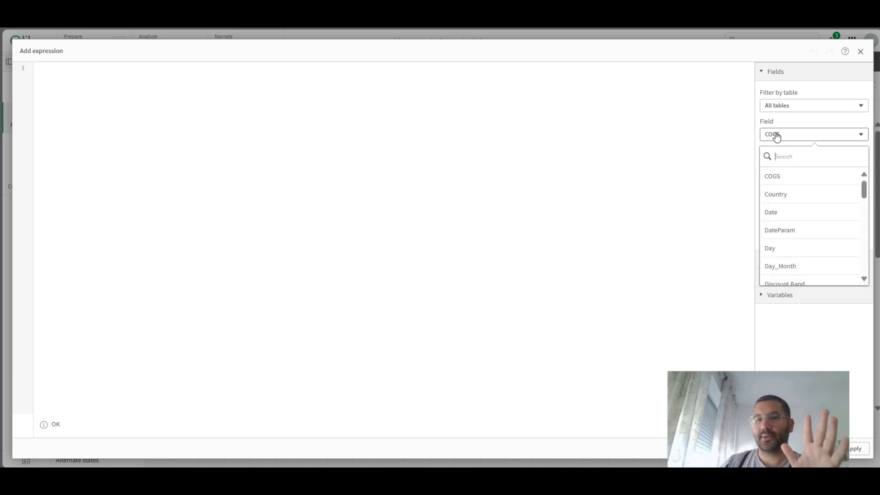
pyautogui.click(786, 192)
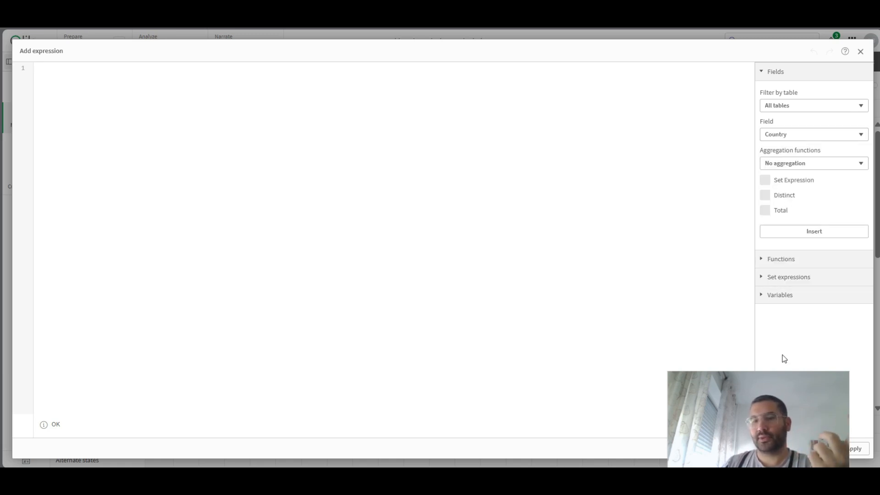
pyautogui.click(814, 232)
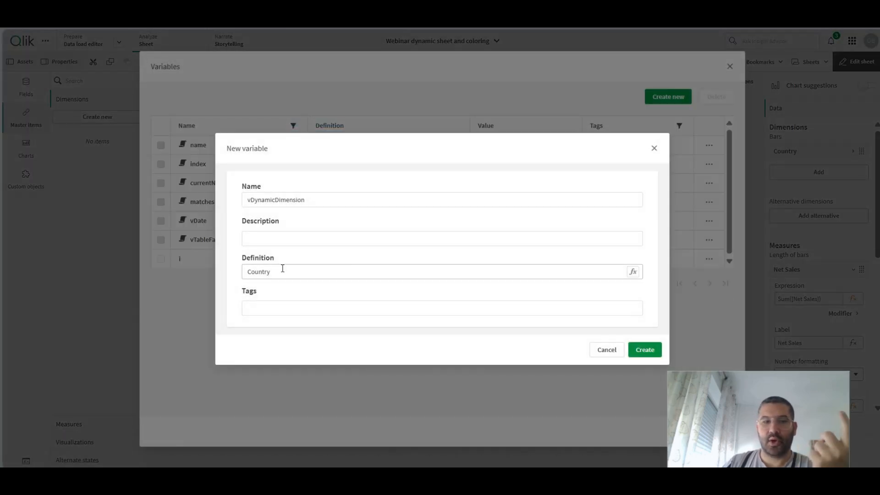
pyautogui.doubleClick(285, 270)
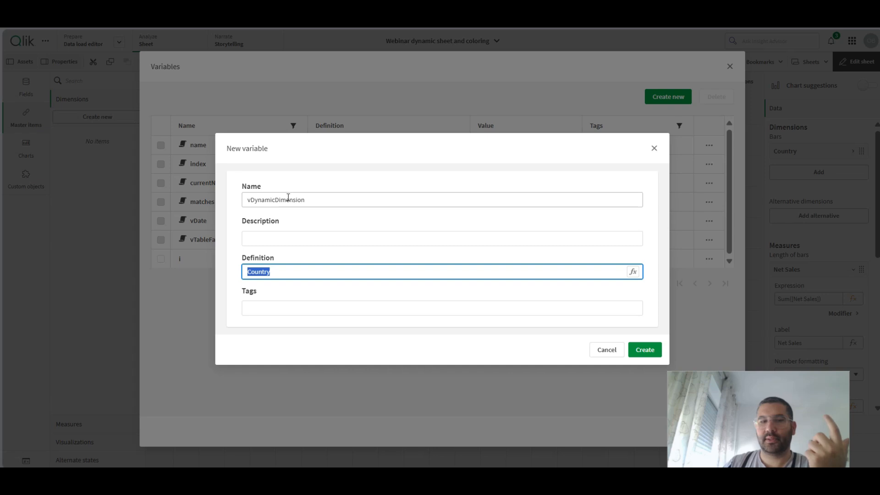
pyautogui.click(649, 349)
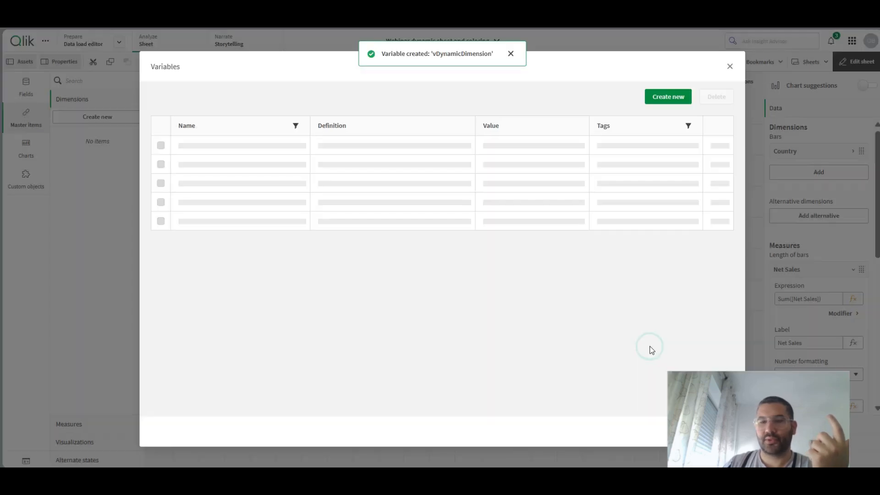
pyautogui.click(730, 68)
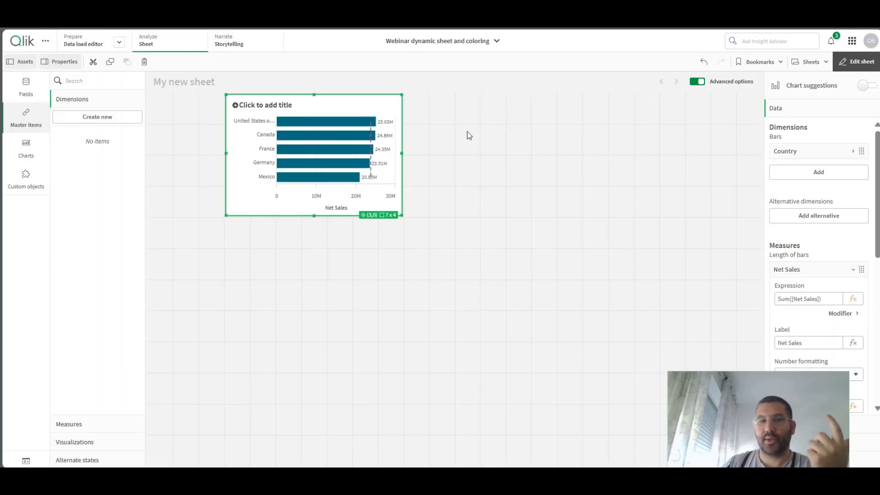
# - Replace the bar chart's Country dimension with the expression $(vDynamicDimension)
pyautogui.click(804, 155)
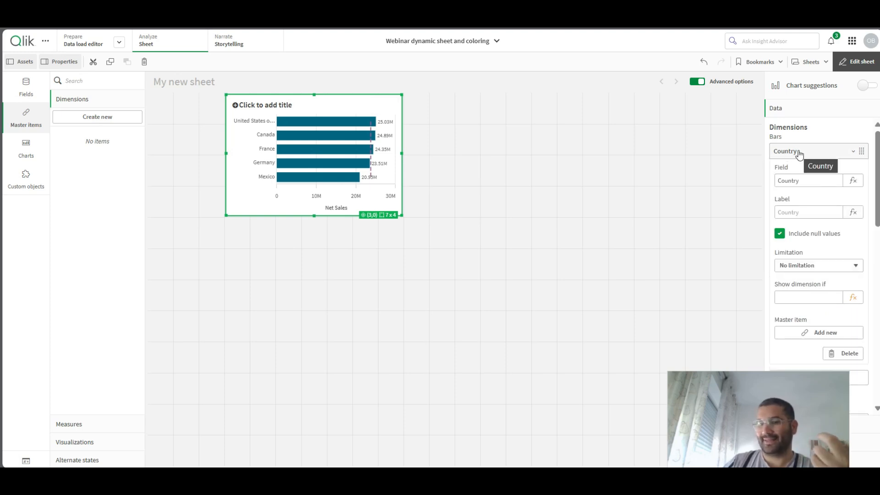
pyautogui.click(852, 180)
pyautogui.hotkey('ctrl', 'a')
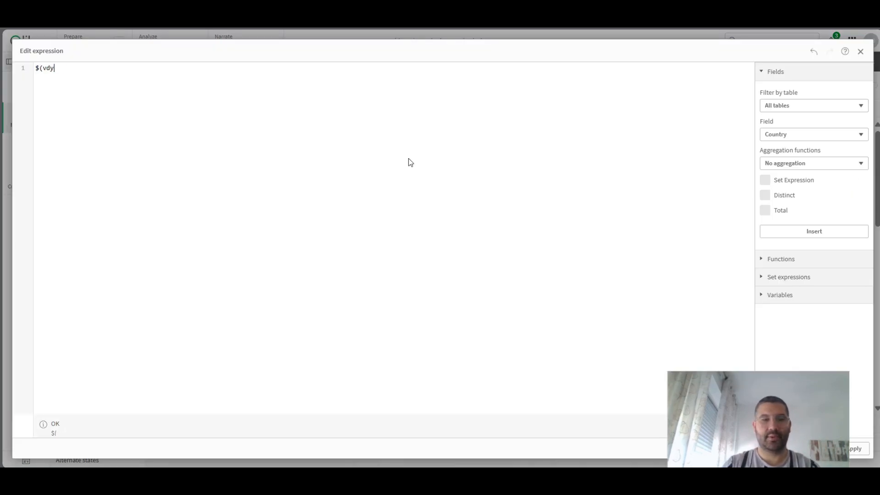
pyautogui.write('$(vdy')
pyautogui.press('Return')
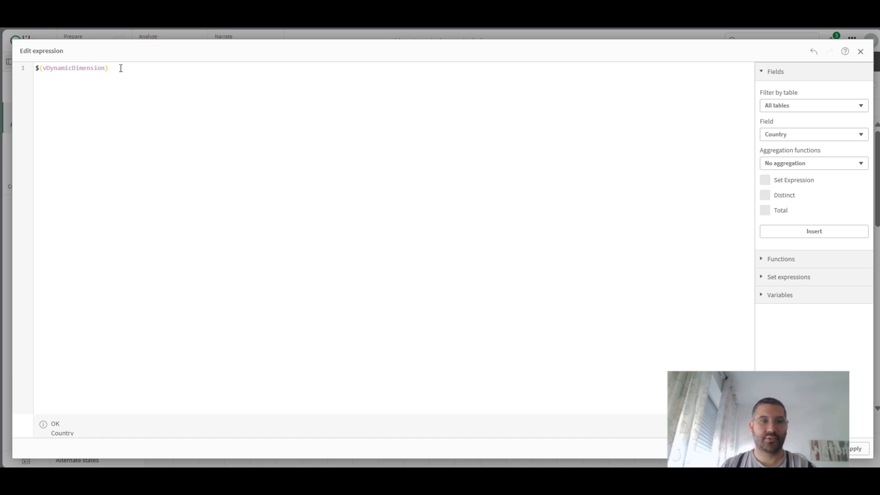
pyautogui.moveTo(120, 67); pyautogui.dragTo(22, 70)
pyautogui.hotkey('ctrl', 'c')
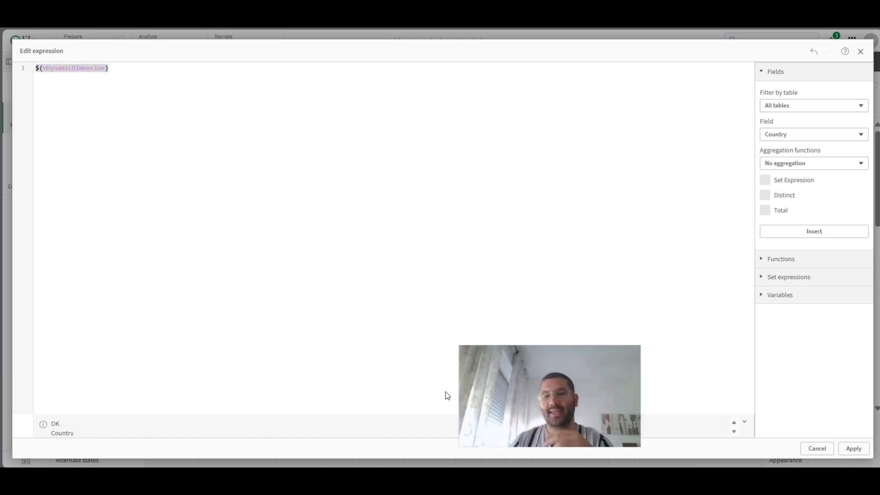
pyautogui.click(844, 451)
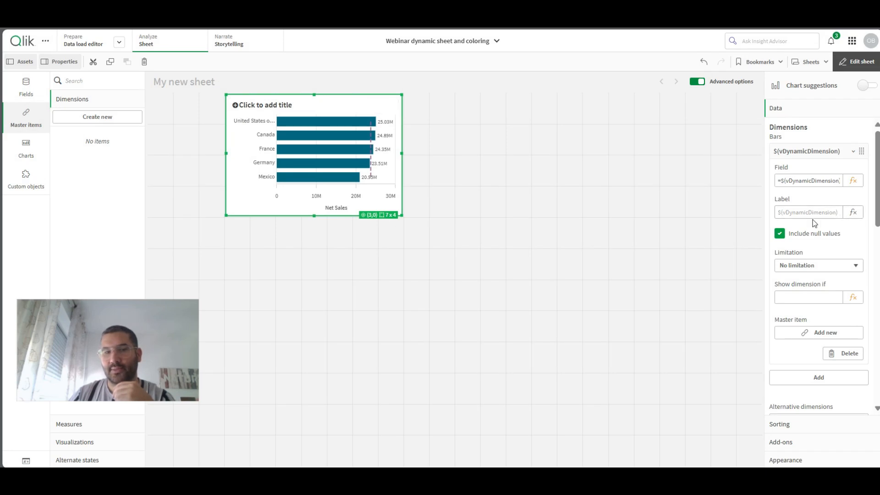
# - Label the bar chart's dimension with the expression ='$(vDynamicDimension)' and resize the chart to 10 x 4 grid cells, leaving five columns free before it
pyautogui.click(853, 213)
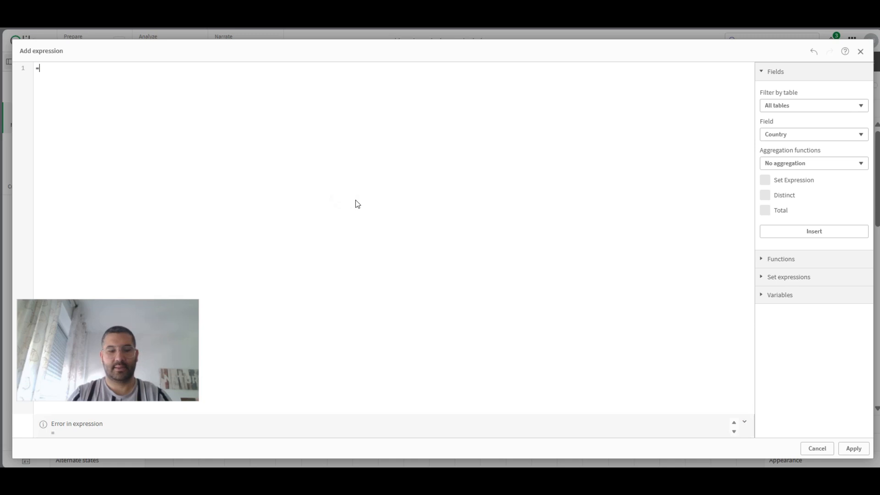
pyautogui.write("'")
pyautogui.hotkey('ctrl', 'v')
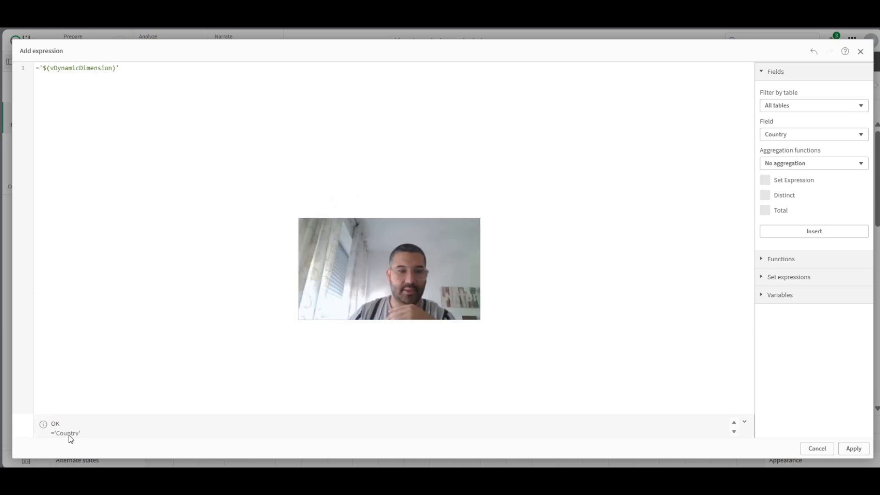
pyautogui.click(854, 448)
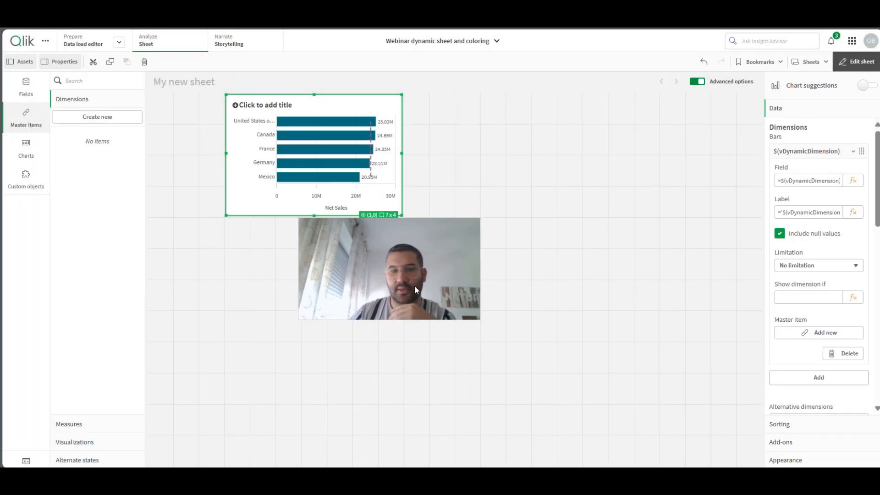
pyautogui.moveTo(402, 166); pyautogui.dragTo(529, 166)
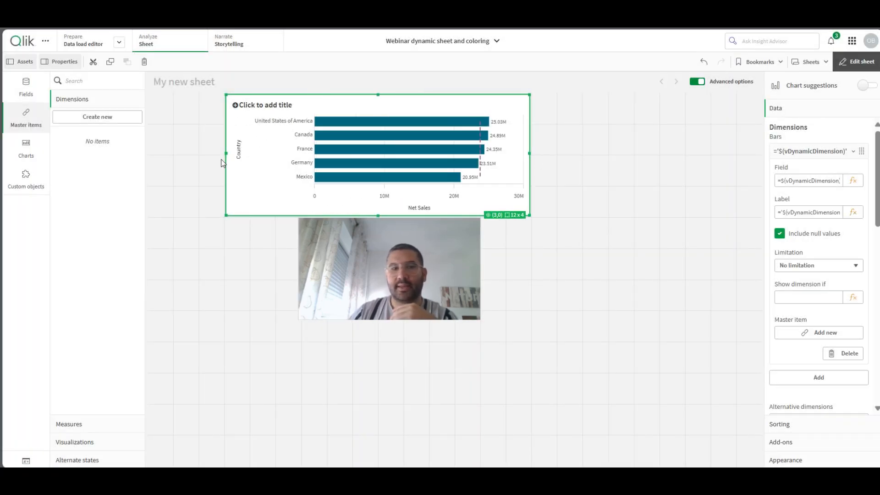
pyautogui.moveTo(225, 153); pyautogui.dragTo(287, 153)
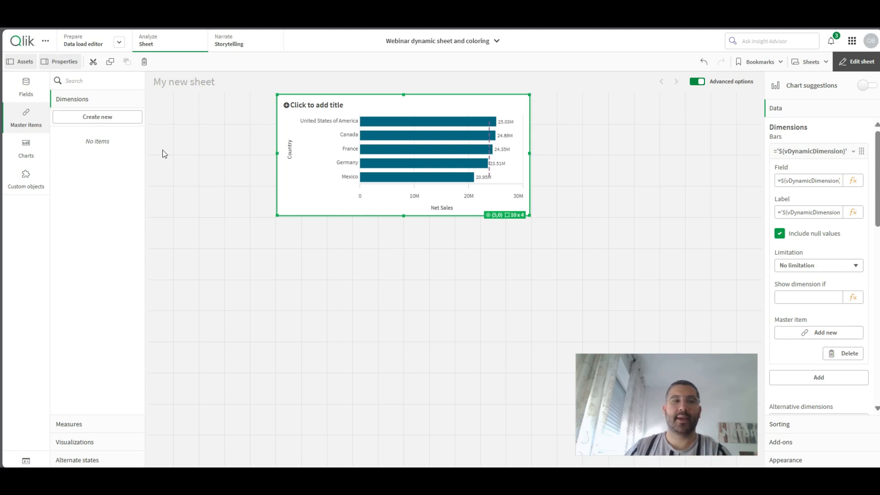
# - Find the Variable input object and place it beside the bar chart, sized to 5 x 4 grid cells
pyautogui.click(100, 82)
pyautogui.write('inpu')
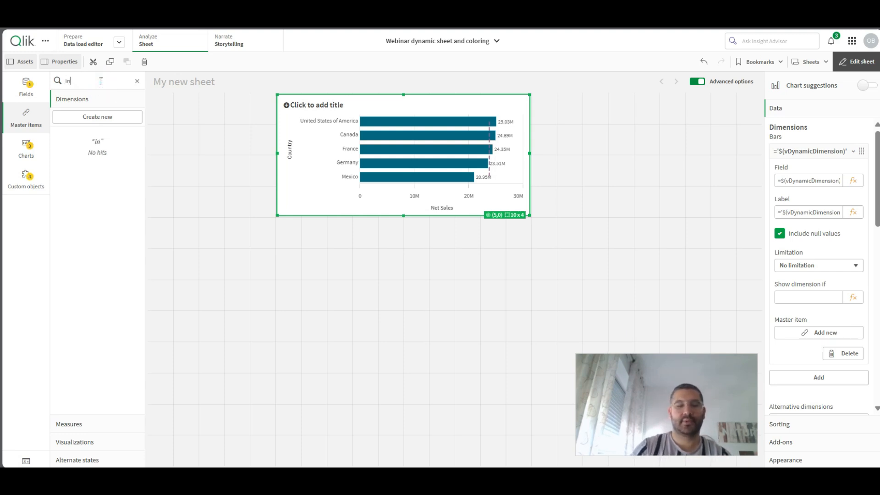
pyautogui.click(26, 178)
pyautogui.moveTo(105, 178); pyautogui.dragTo(211, 130)
pyautogui.moveTo(267, 269); pyautogui.dragTo(276, 217)
pyautogui.moveTo(633, 390); pyautogui.dragTo(509, 393)
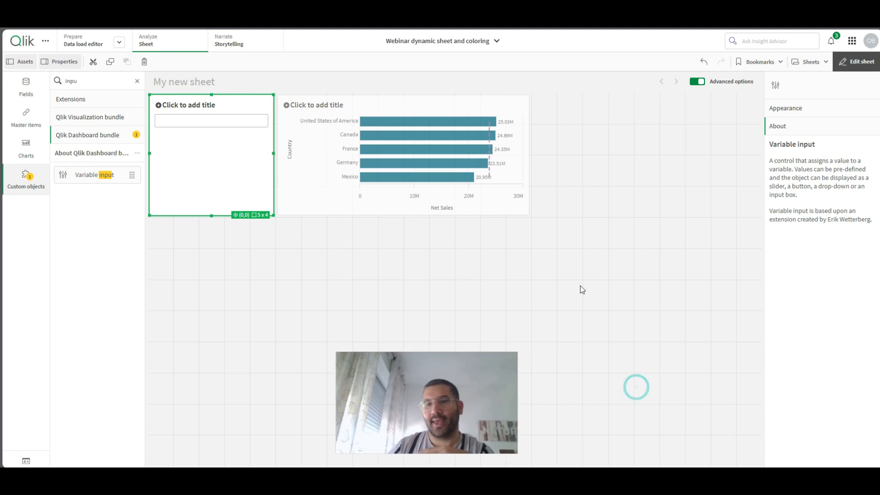
# - Link the variable input to vDynamicDimension and show it as a drop down
pyautogui.click(791, 115)
pyautogui.click(785, 143)
pyautogui.click(802, 175)
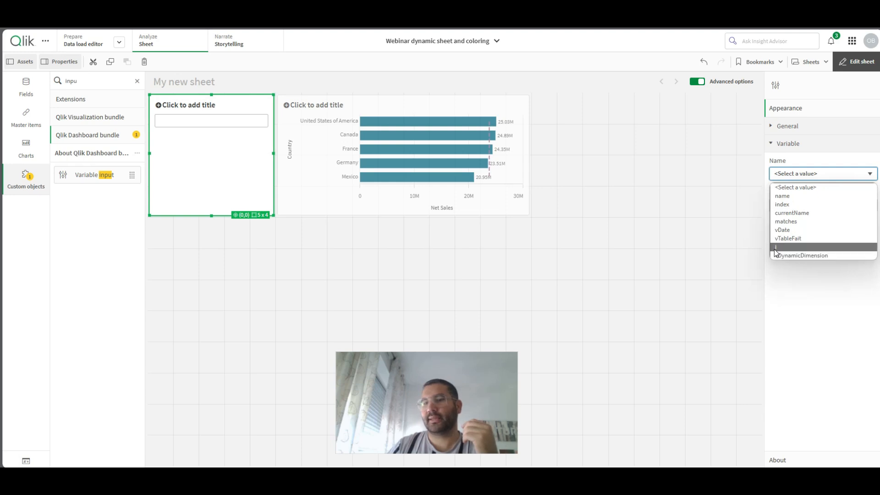
pyautogui.click(798, 256)
pyautogui.click(795, 207)
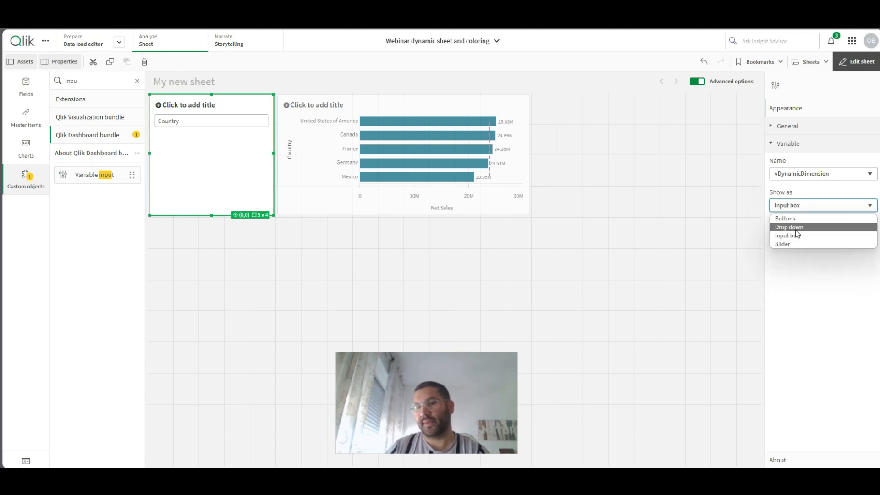
pyautogui.click(795, 228)
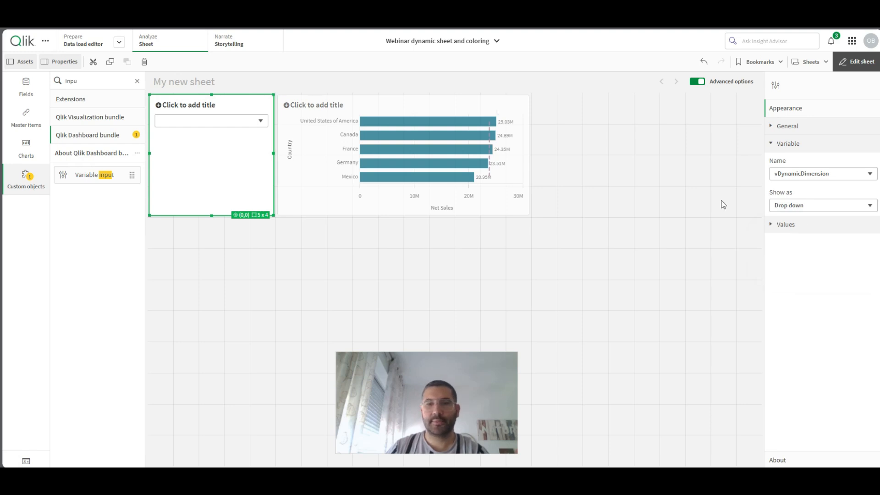
# - Make the drop down's values dynamic and begin their quoted expression with the Country field
pyautogui.click(792, 228)
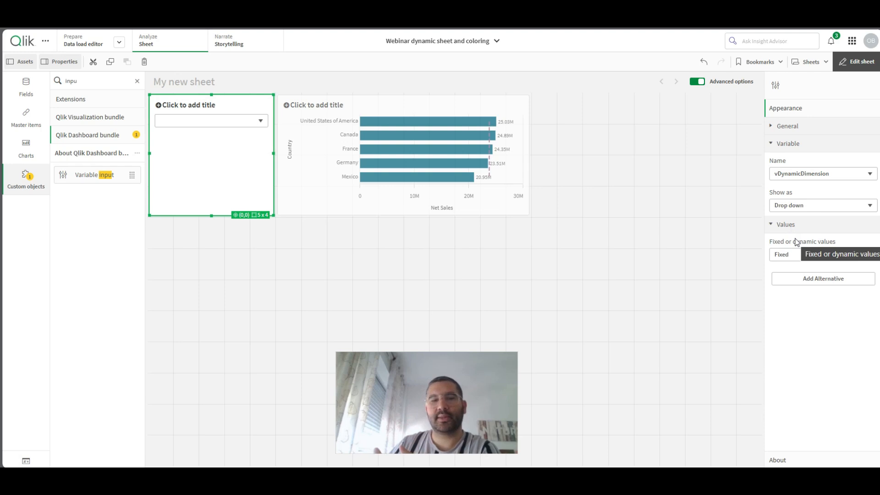
pyautogui.click(797, 259)
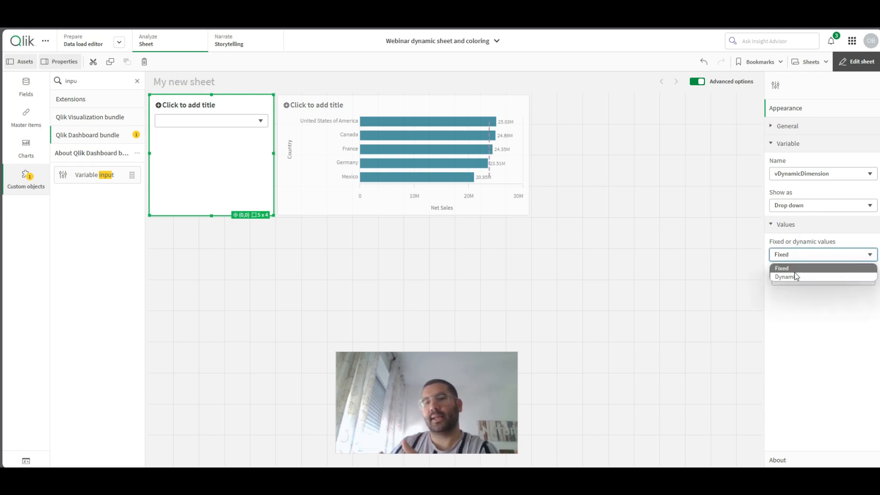
pyautogui.click(793, 276)
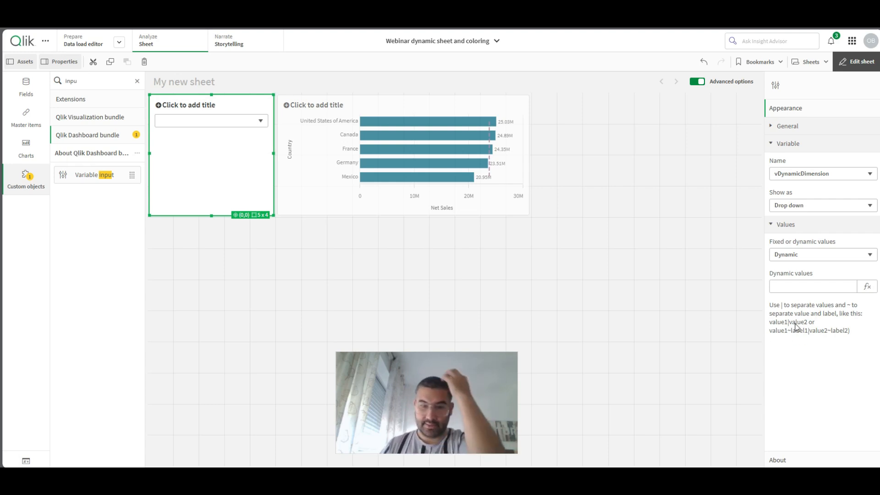
pyautogui.click(866, 288)
pyautogui.click(347, 195)
pyautogui.write("'")
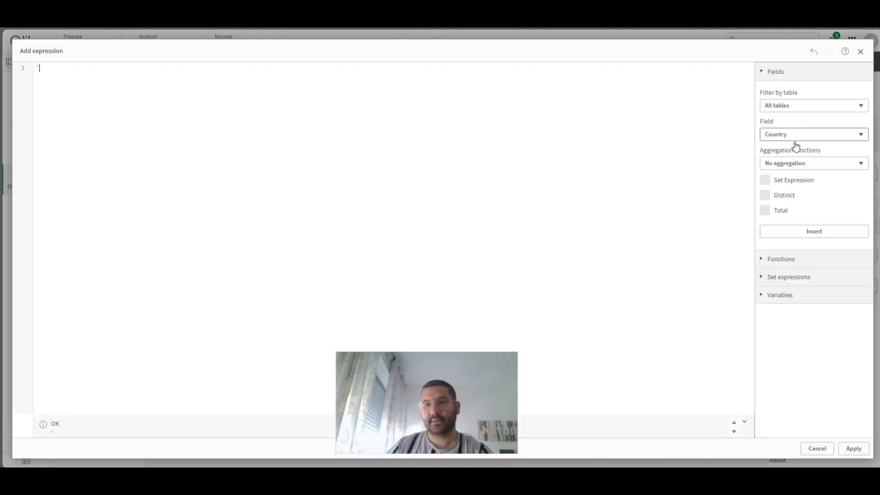
pyautogui.click(807, 234)
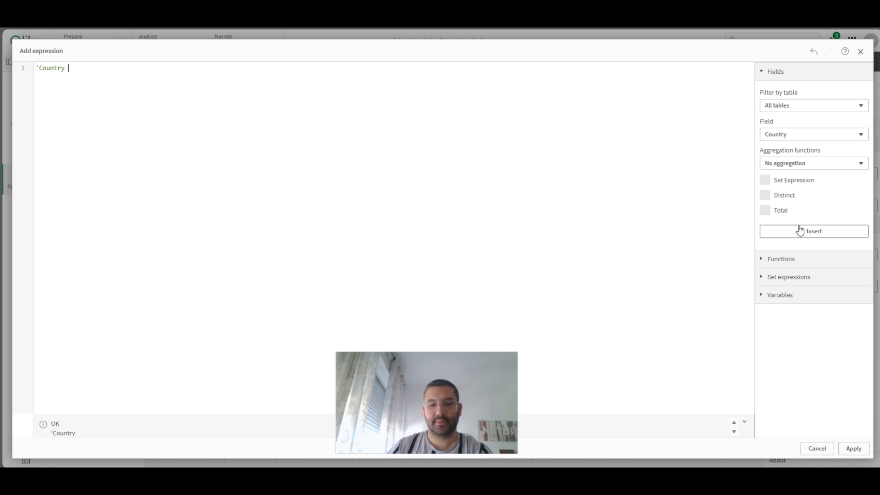
# - Add Product and Segment to the dynamic values, separated by |, and apply the expression 'Country | Product | Segment'
pyautogui.click(789, 134)
pyautogui.write('pr')
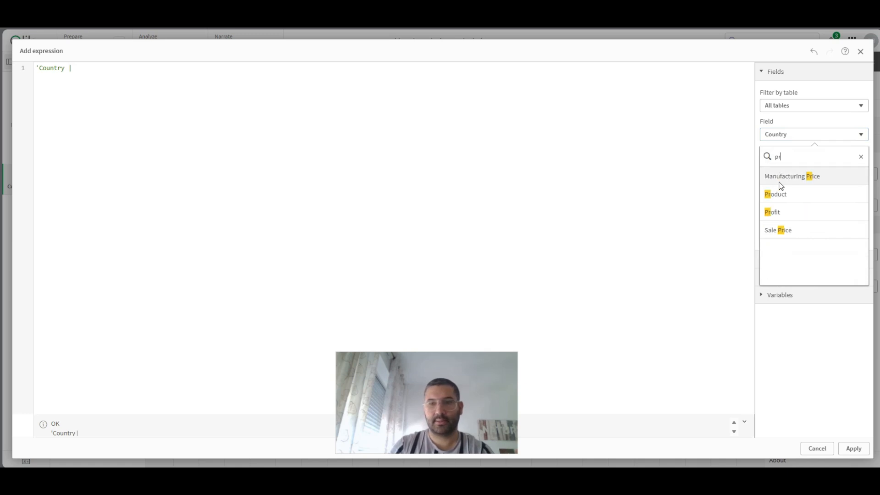
pyautogui.click(783, 194)
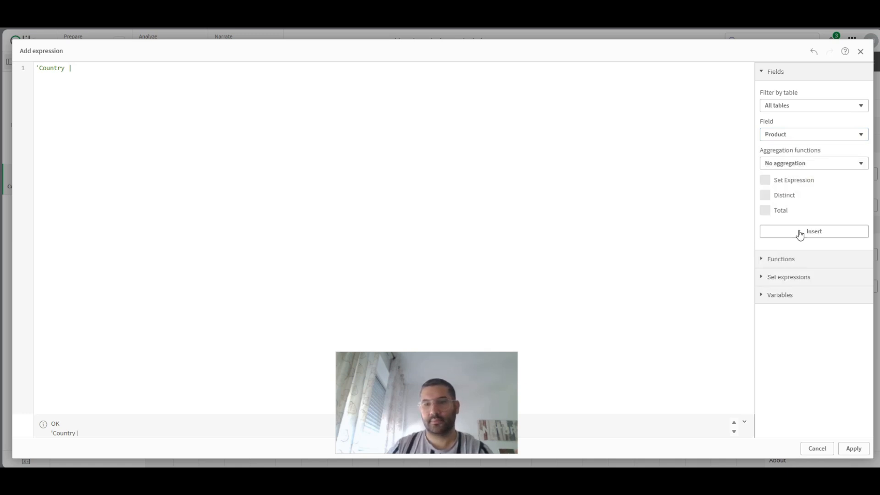
pyautogui.write('|')
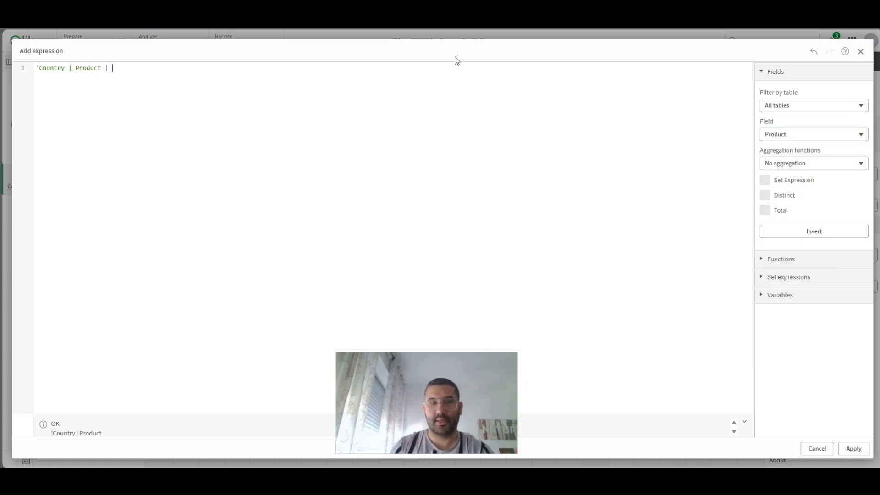
pyautogui.click(784, 135)
pyautogui.write('se')
pyautogui.click(779, 178)
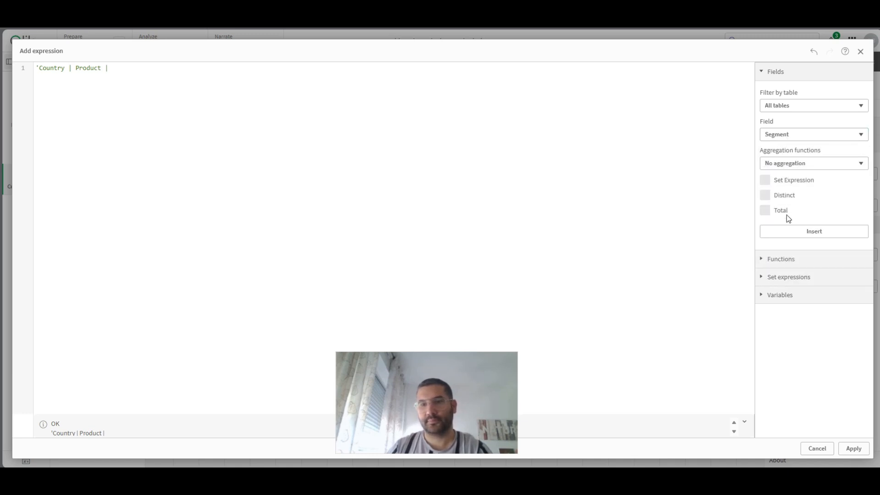
pyautogui.click(788, 231)
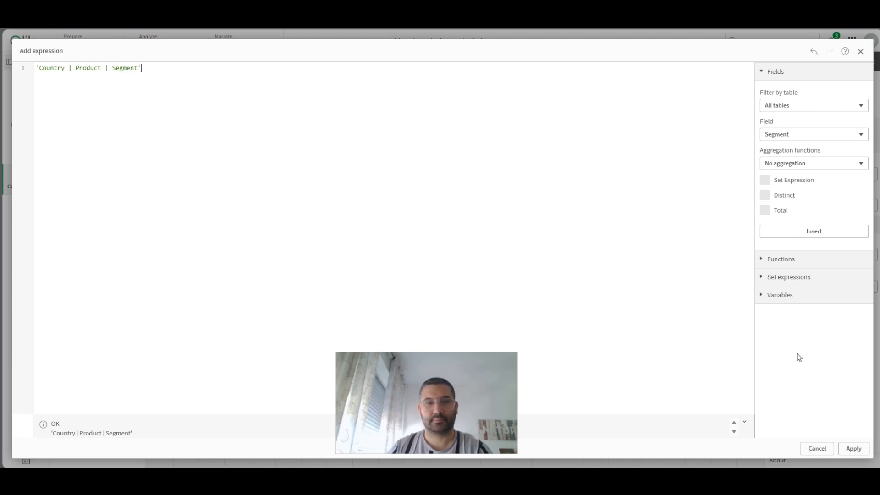
pyautogui.click(854, 449)
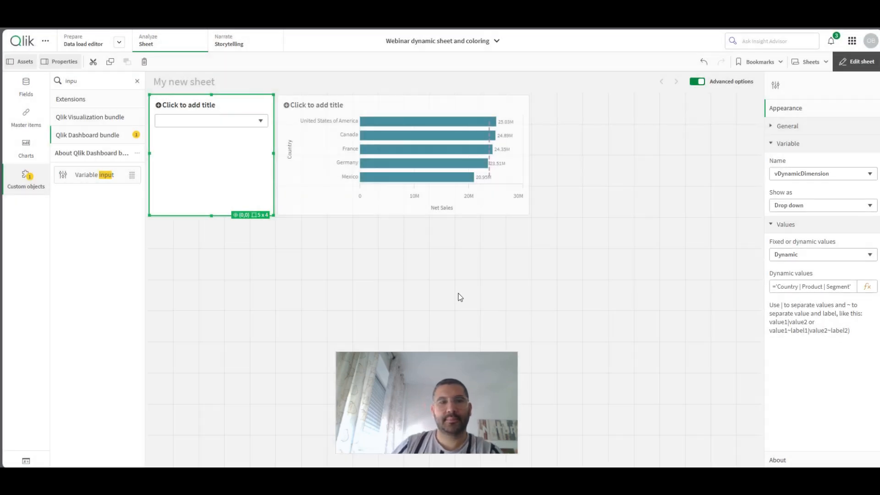
# - Title the variable input "Choose your dimension"
pyautogui.click(788, 126)
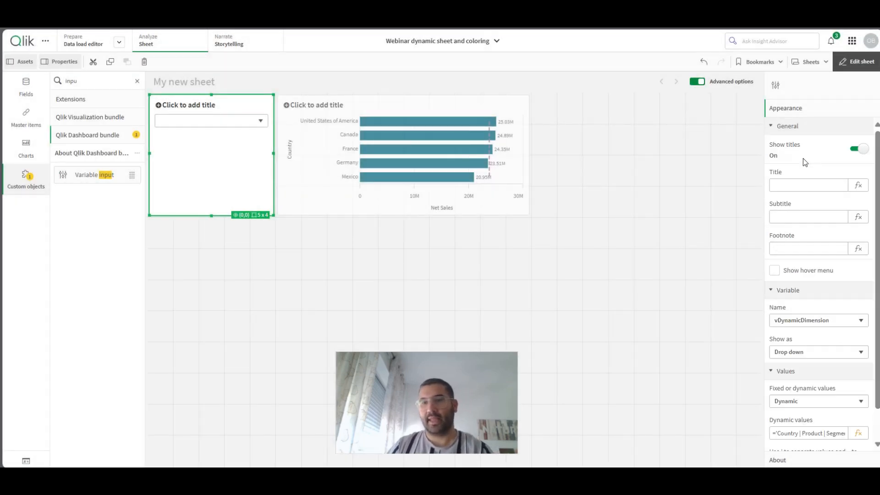
pyautogui.press('capslock')
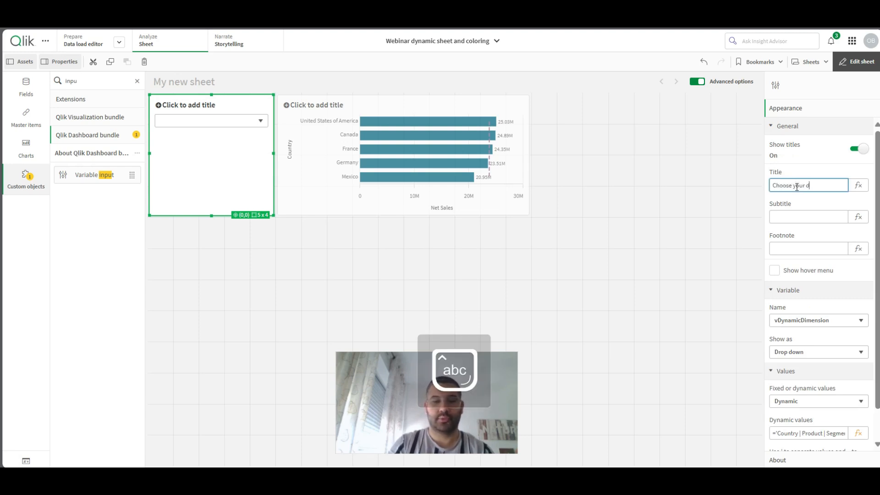
pyautogui.press('Return')
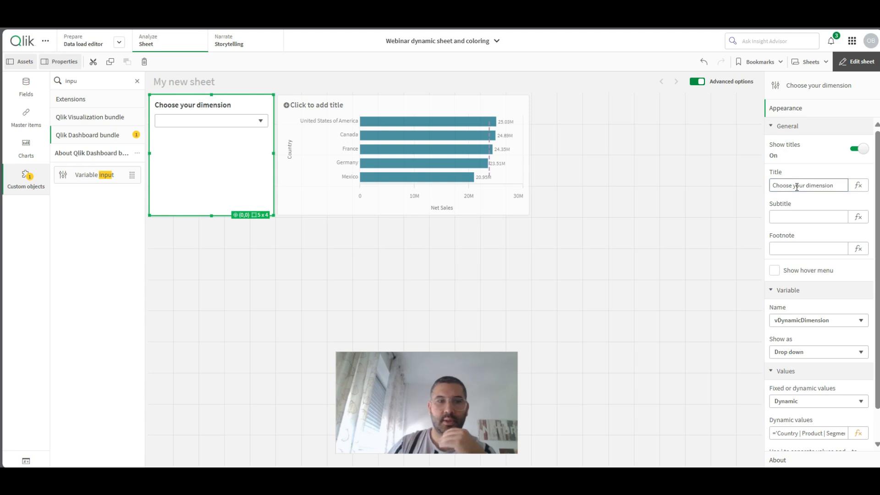
# - Leave sheet editing and switch the chart's dimension to Product and then to Segment with the drop down
pyautogui.click(862, 60)
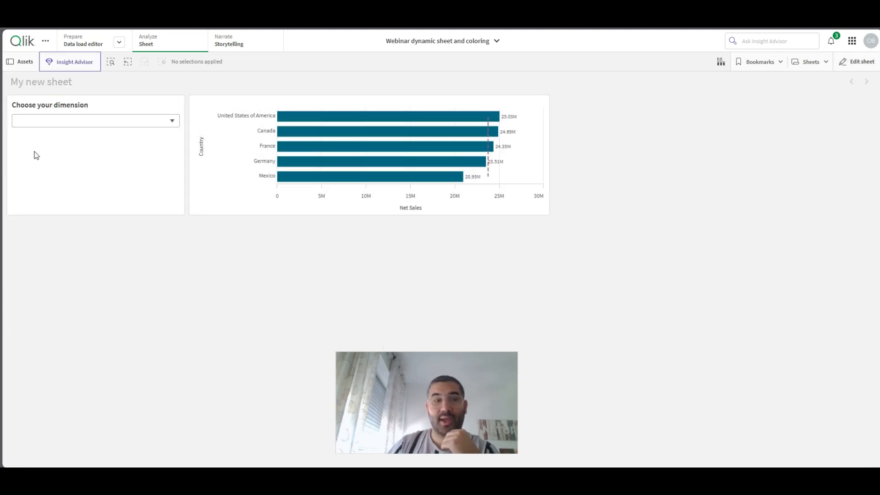
pyautogui.click(31, 121)
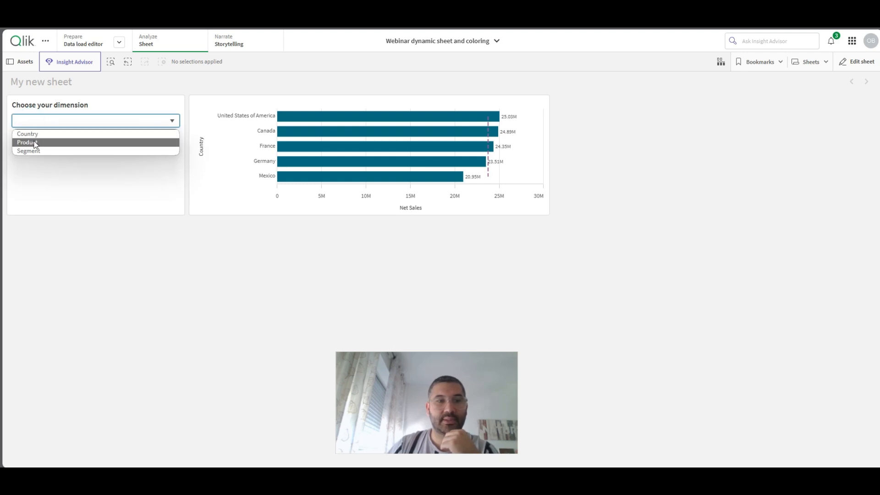
pyautogui.click(35, 145)
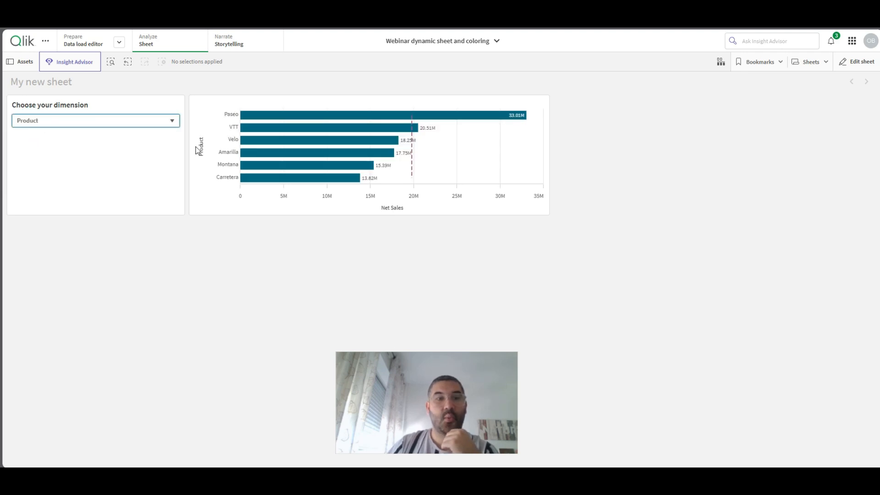
pyautogui.click(85, 120)
pyautogui.click(26, 150)
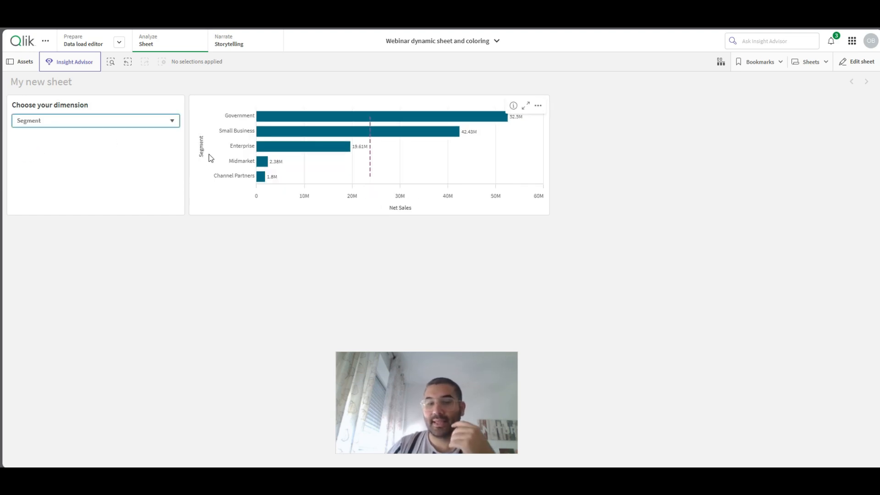
pyautogui.moveTo(211, 154)
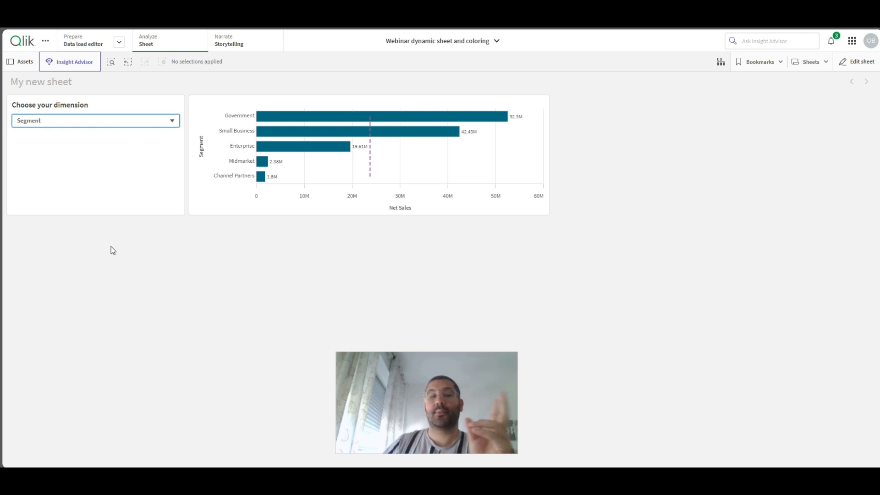
# - Return to sheet editing and open the Net Sales measure's settings for the bar chart
pyautogui.click(868, 68)
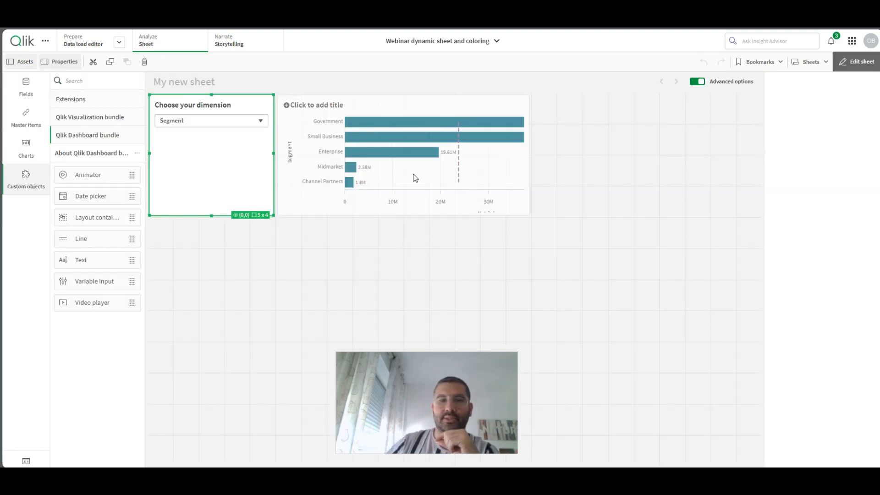
pyautogui.click(472, 157)
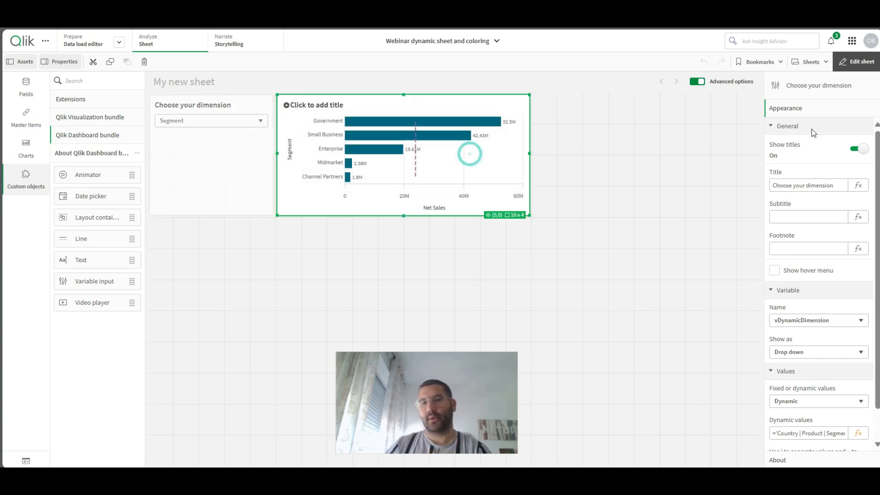
pyautogui.click(792, 115)
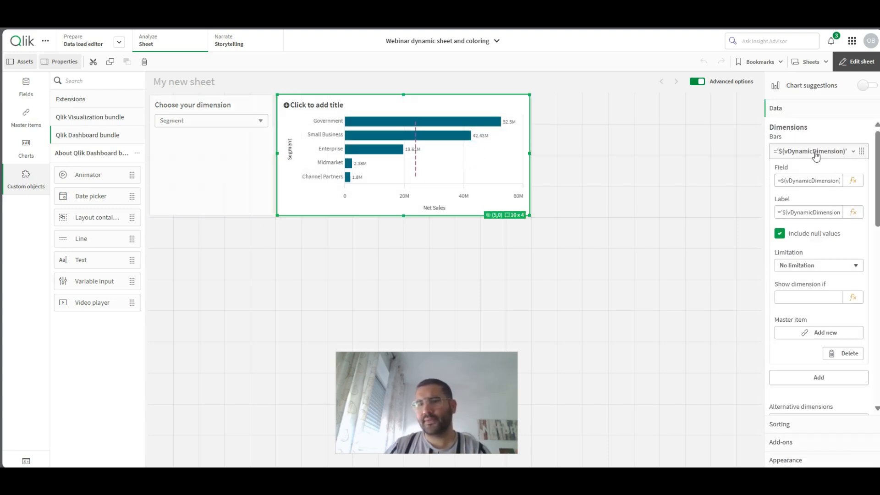
pyautogui.click(809, 152)
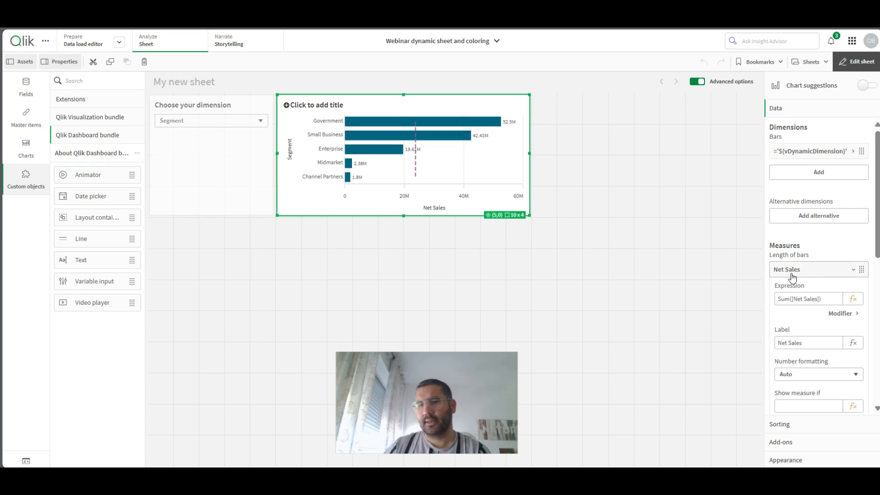
pyautogui.click(856, 300)
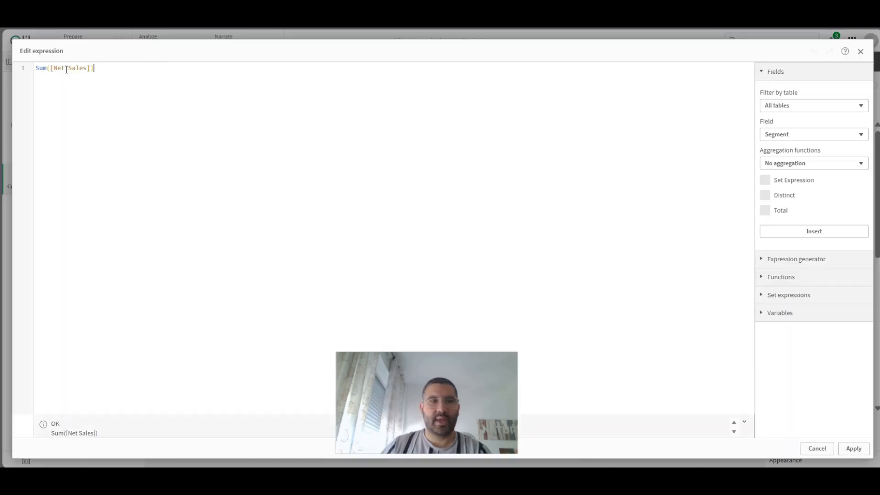
pyautogui.doubleClick(51, 69)
pyautogui.hotkey('ctrl', 'c')
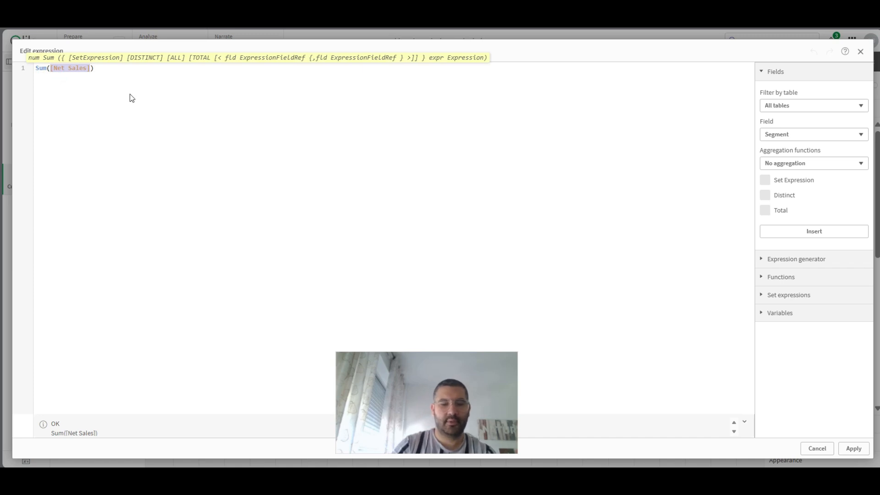
pyautogui.write('pro')
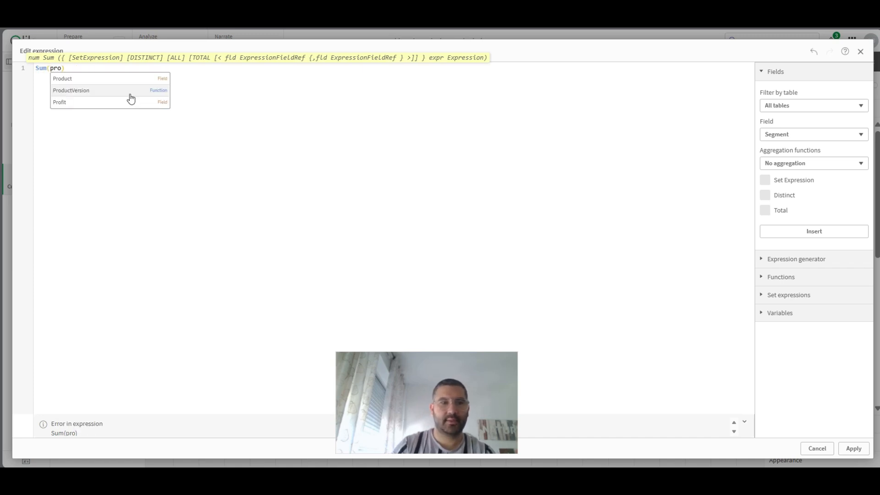
pyautogui.press('Down')
pyautogui.press('Return')
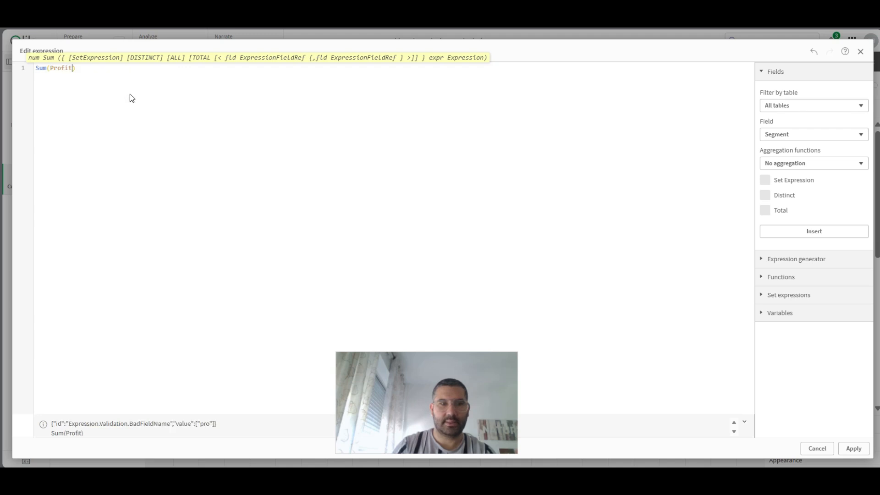
pyautogui.press('BackSpace')
pyautogui.press('BackSpace')
pyautogui.press('BackSpace')
pyautogui.press('BackSpace')
pyautogui.press('BackSpace')
pyautogui.press('BackSpace')
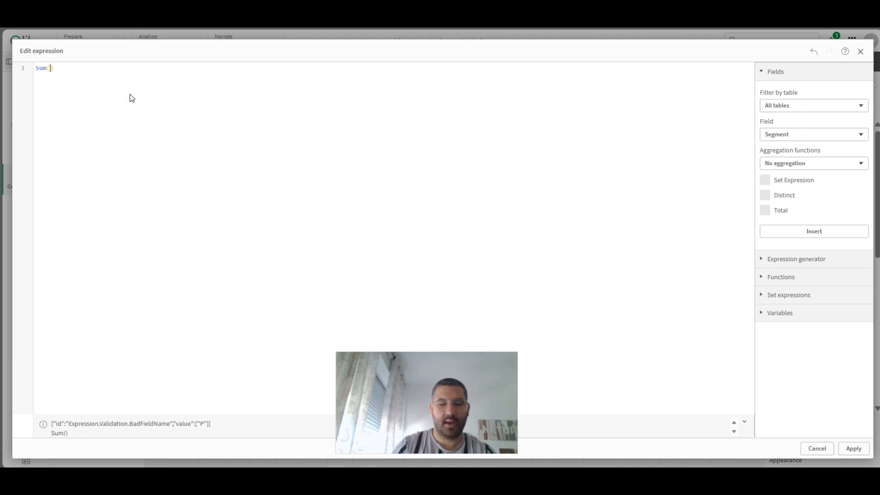
pyautogui.write('uni')
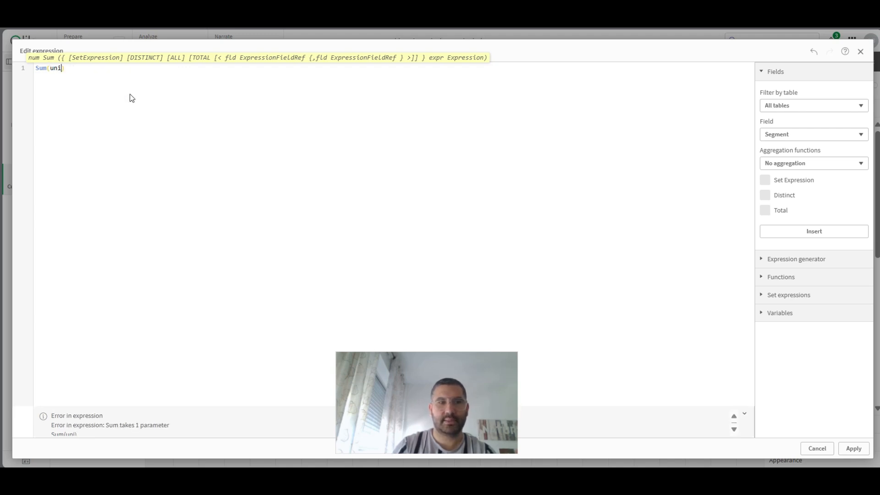
pyautogui.press('Return')
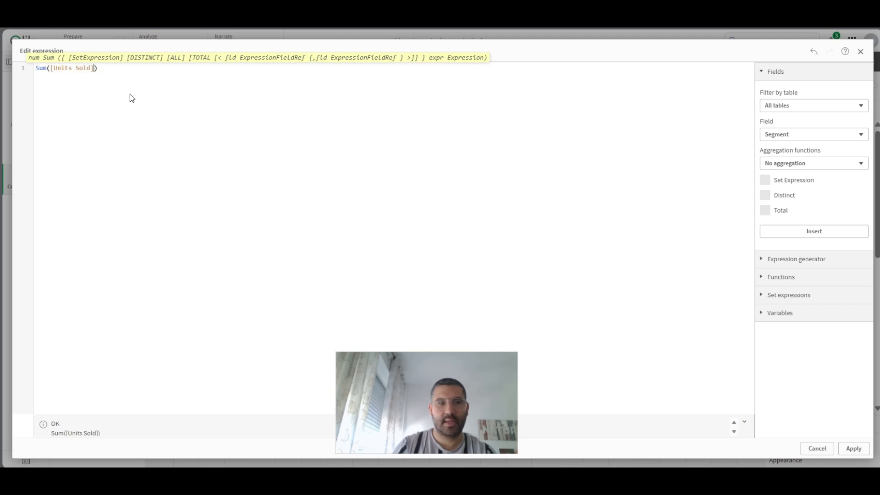
pyautogui.press('BackSpace')
pyautogui.press('BackSpace')
pyautogui.press('BackSpace')
pyautogui.press('BackSpace')
pyautogui.press('BackSpace')
pyautogui.press('BackSpace')
pyautogui.press('BackSpace')
pyautogui.press('BackSpace')
pyautogui.press('BackSpace')
pyautogui.press('BackSpace')
pyautogui.press('BackSpace')
pyautogui.press('BackSpace')
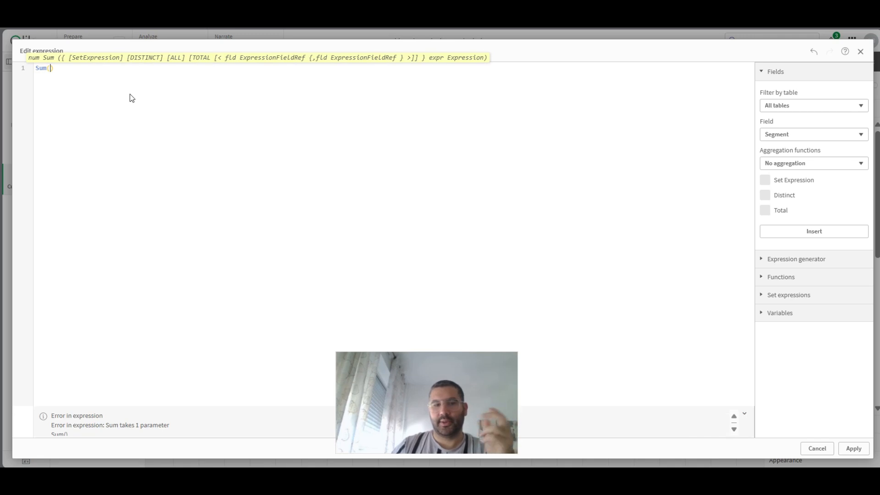
pyautogui.hotkey('ctrl', 'v')
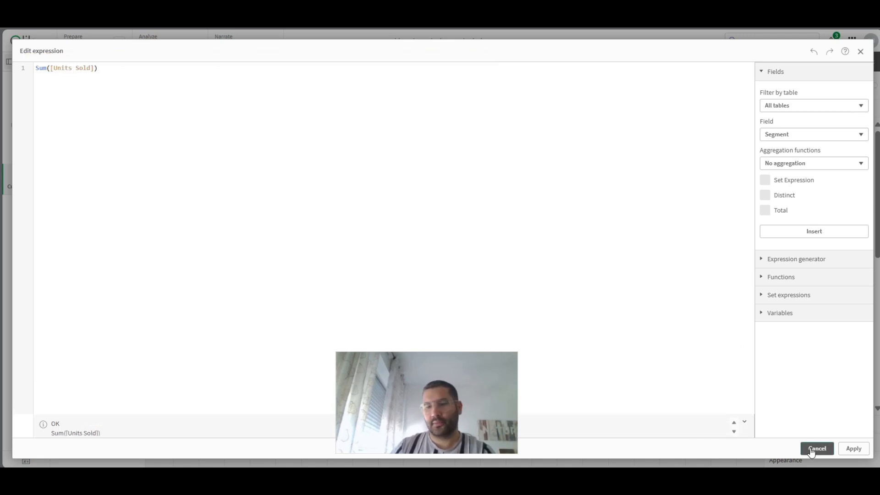
pyautogui.click(816, 447)
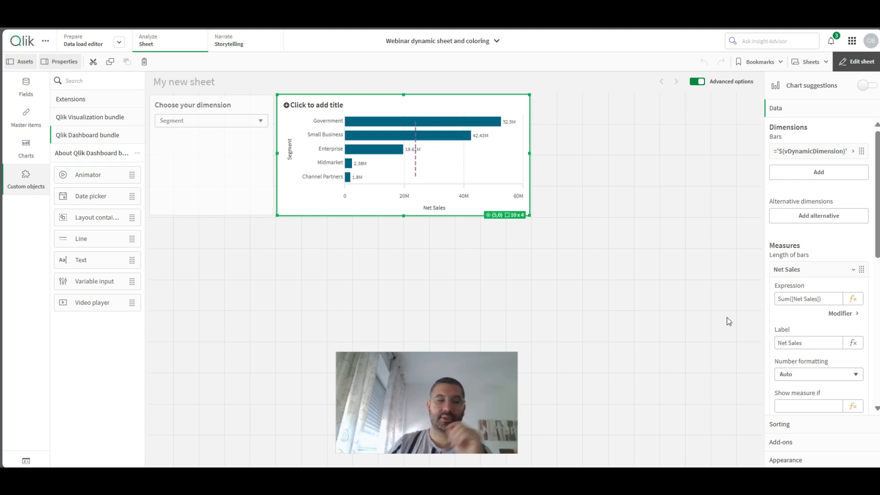
# - Start a new app variable and name it vDynamicMeasure
pyautogui.click(27, 462)
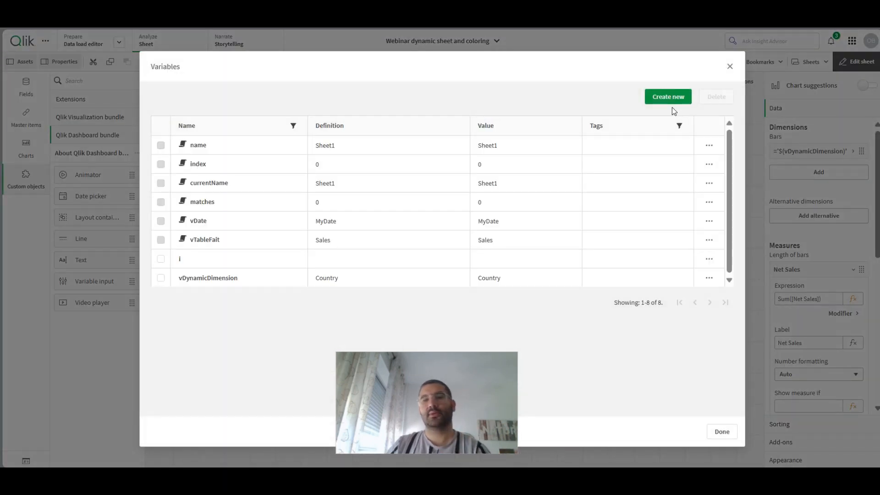
pyautogui.click(672, 103)
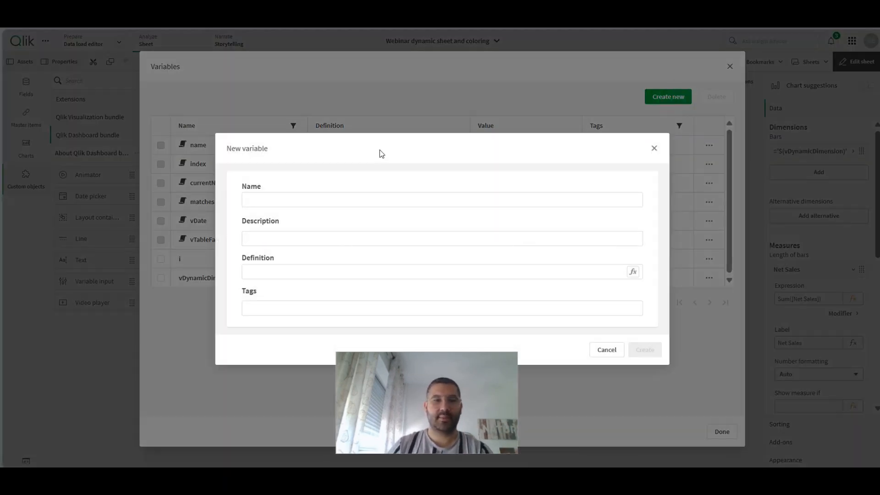
pyautogui.click(312, 200)
pyautogui.write('vd')
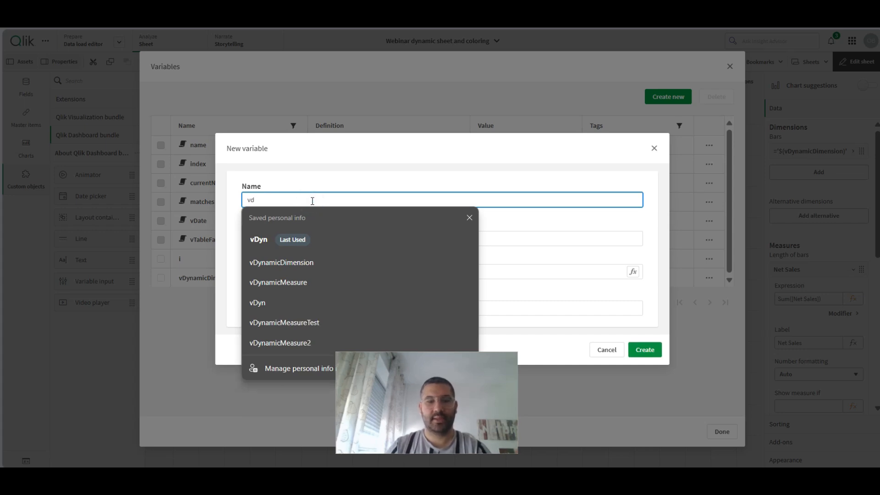
pyautogui.click(287, 284)
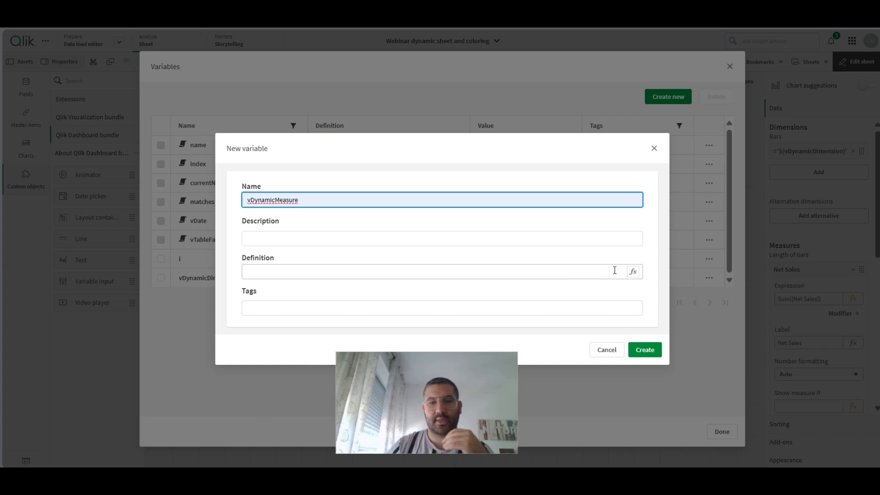
# - Define the new variable as the [Net Sales] field without aggregation, create it and close the variables list
pyautogui.click(633, 274)
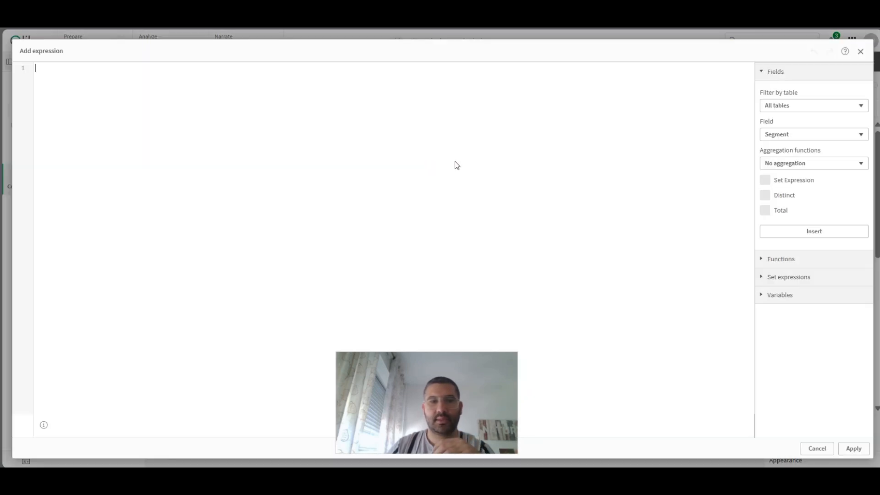
pyautogui.click(809, 138)
pyautogui.write('ne')
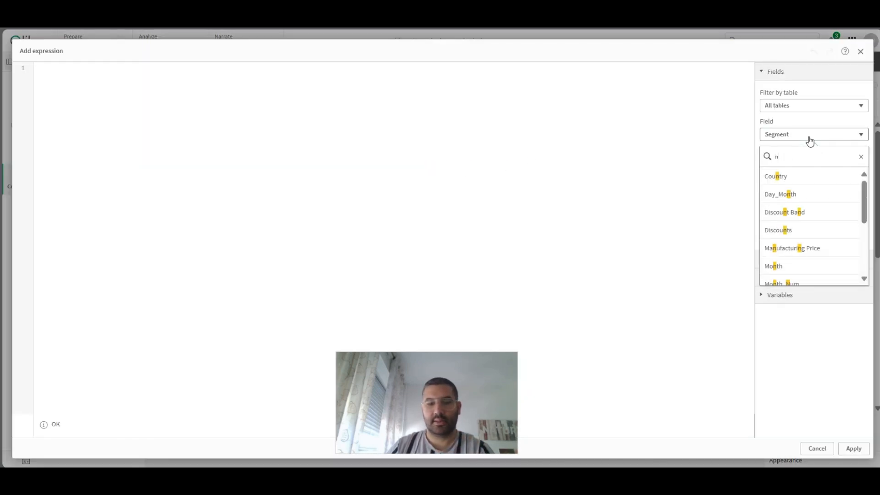
pyautogui.click(777, 177)
pyautogui.click(814, 232)
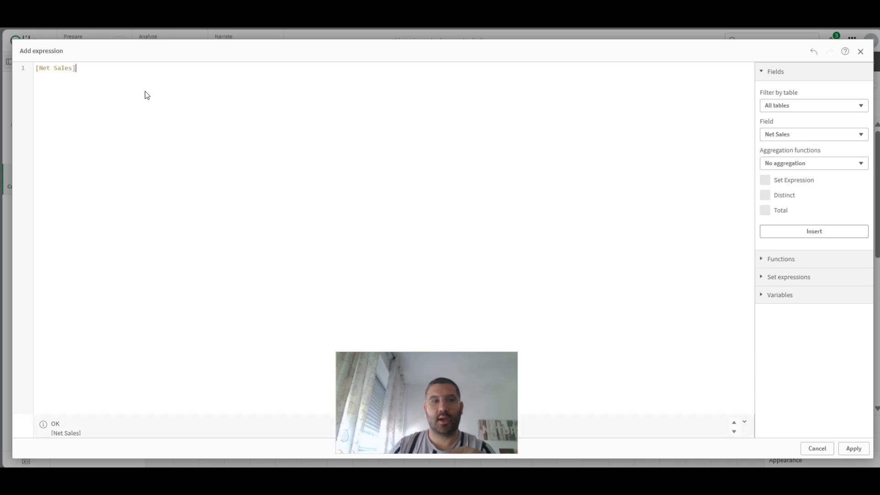
pyautogui.click(866, 451)
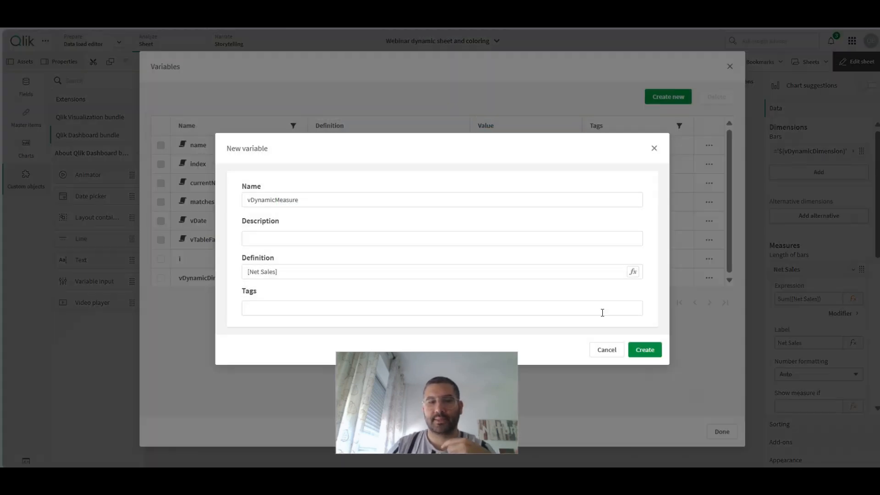
pyautogui.click(645, 350)
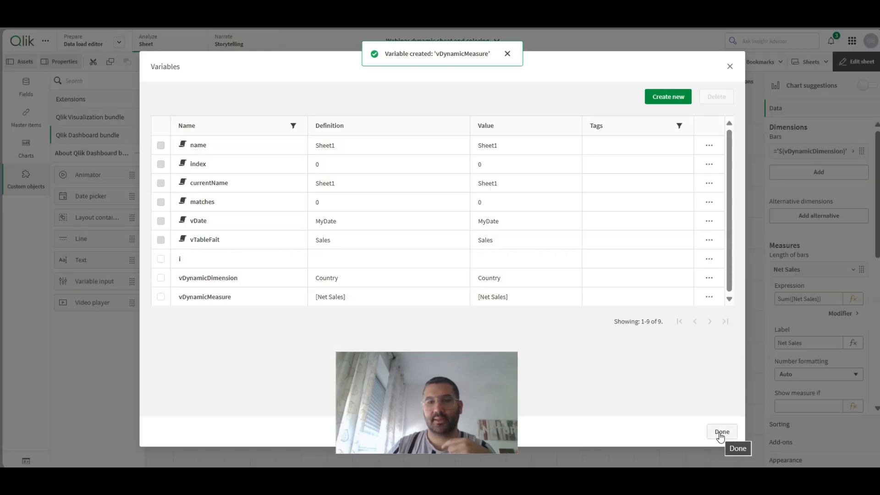
pyautogui.click(721, 435)
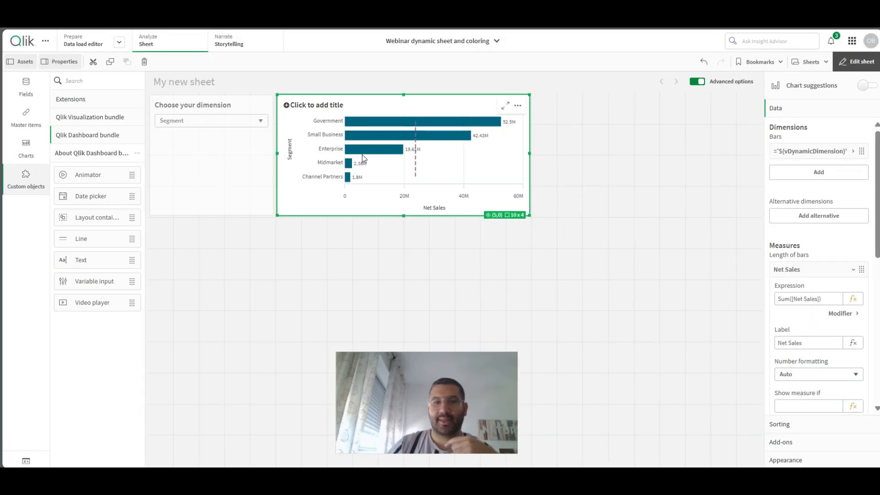
# - Set the bar chart's measure expression to Sum($(vDynamicMeasure)) and apply it
pyautogui.click(854, 300)
pyautogui.moveTo(52, 69); pyautogui.dragTo(90, 69)
pyautogui.write('$')
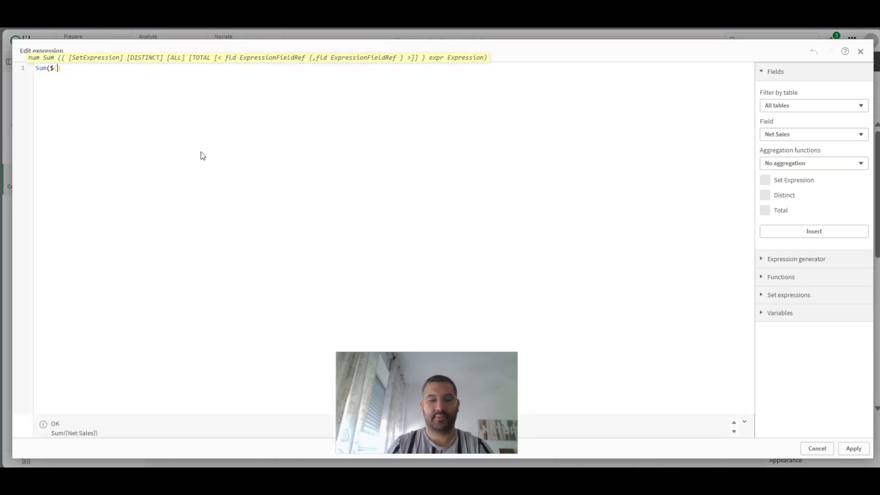
pyautogui.write('(vdy')
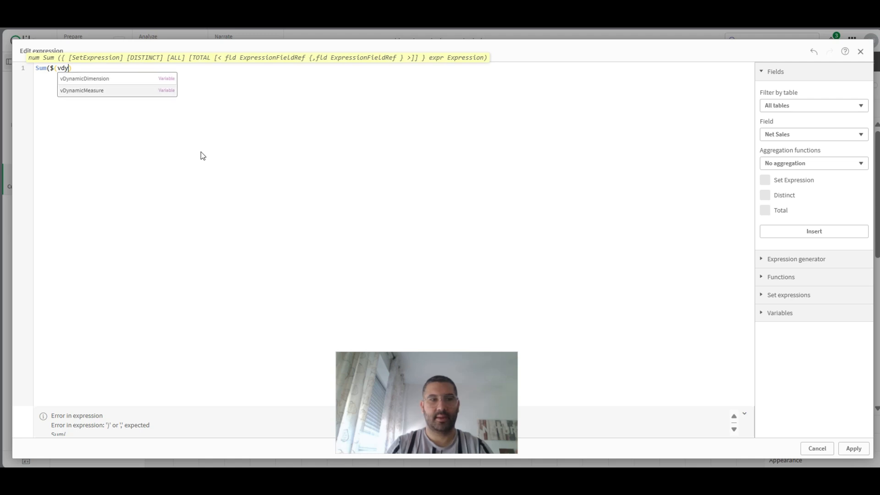
pyautogui.press('Return')
pyautogui.write(')')
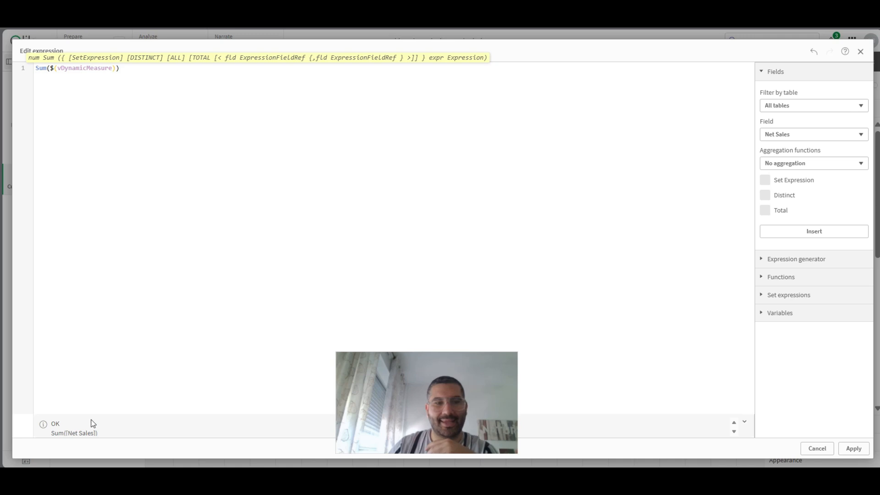
pyautogui.moveTo(148, 65); pyautogui.dragTo(3, 68)
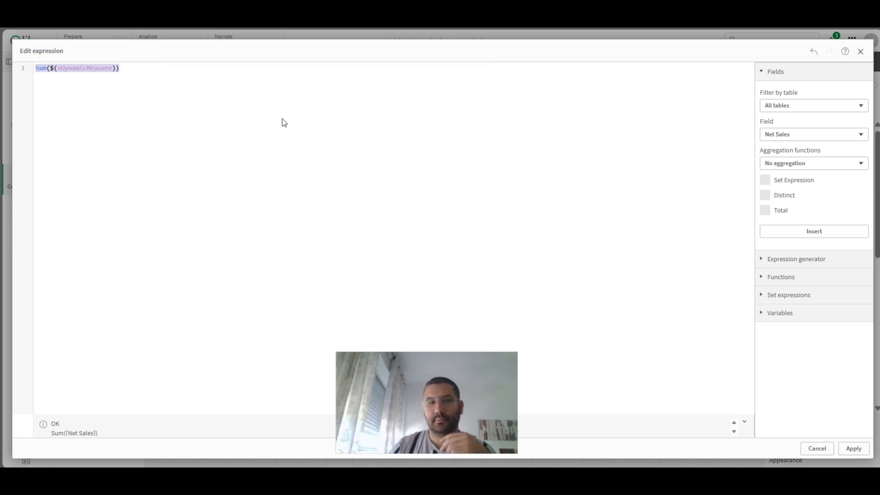
pyautogui.click(851, 448)
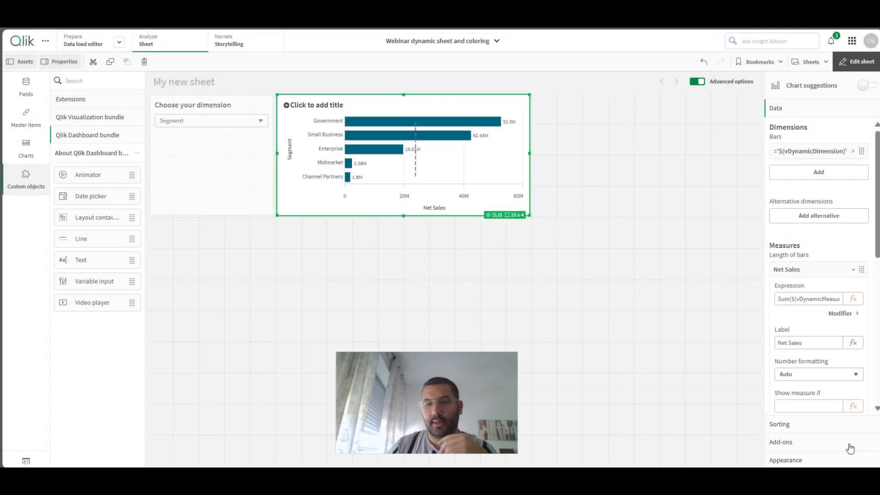
# - Set the bar chart measure's label to the expression ='$(vDynamicMeasure)', apply it and leave sheet editing
pyautogui.click(852, 343)
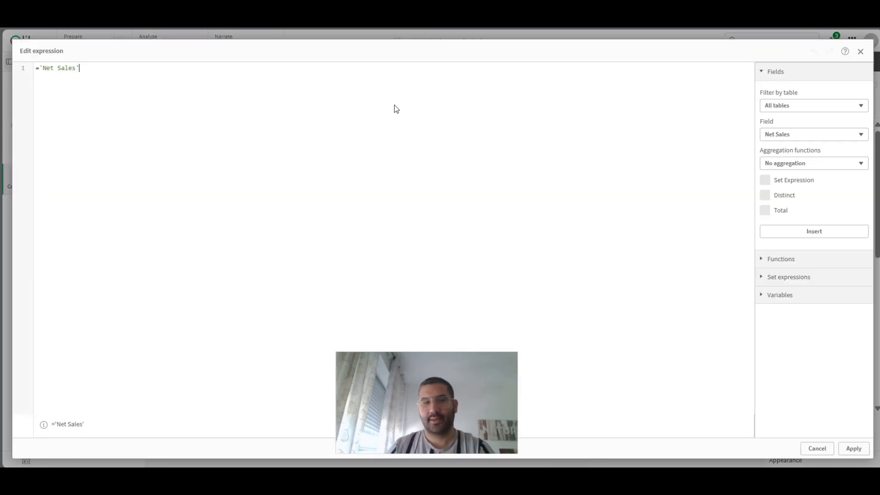
pyautogui.hotkey('ctrl', 'a')
pyautogui.write('=')
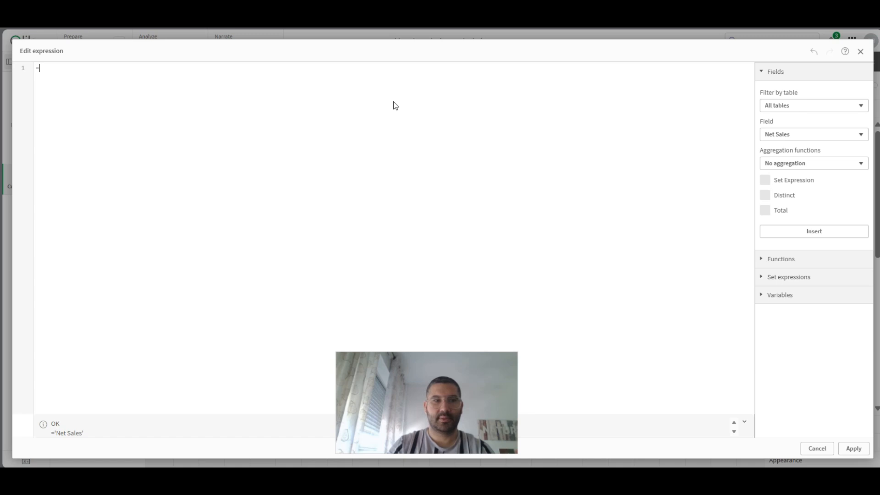
pyautogui.write('^(vd')
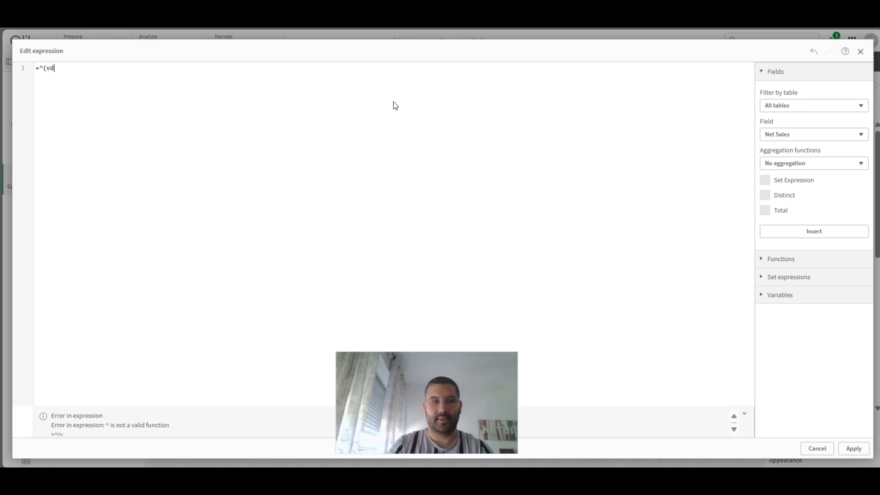
pyautogui.write("'")
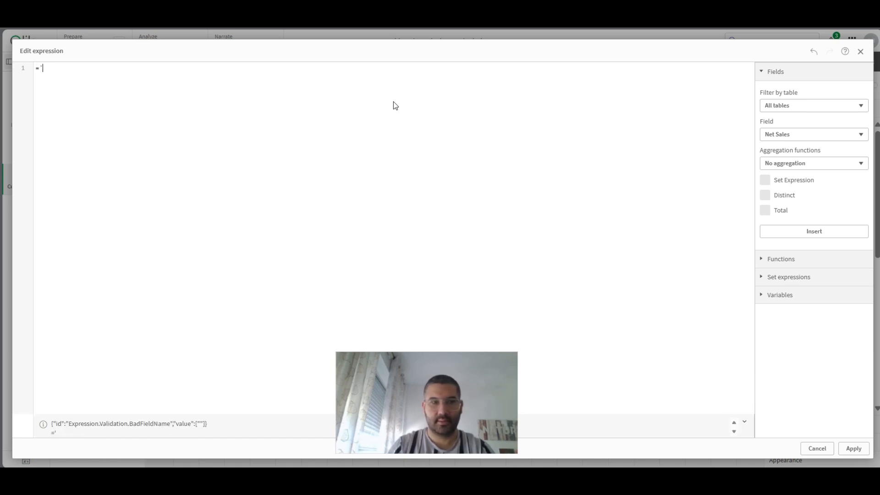
pyautogui.write('$(vdy')
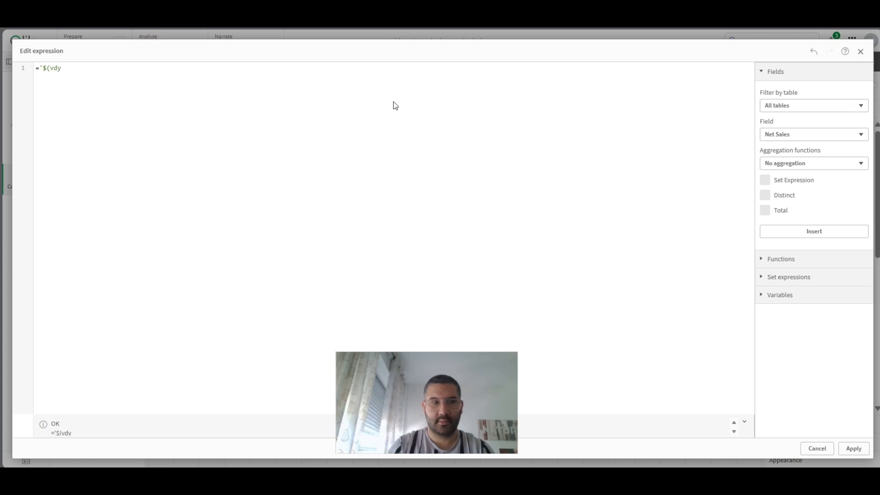
pyautogui.write('$(')
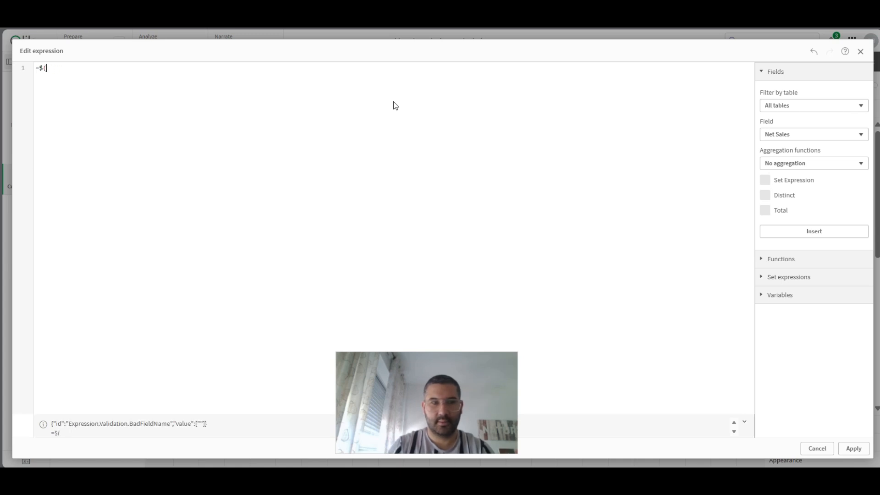
pyautogui.write('vdyn')
pyautogui.press('Down')
pyautogui.press('Return')
pyautogui.write(')')
pyautogui.press('Left')
pyautogui.press('Left')
pyautogui.press('Left')
pyautogui.press('Left')
pyautogui.press('Left')
pyautogui.press('Left')
pyautogui.press('Left')
pyautogui.press('Left')
pyautogui.press('Left')
pyautogui.press('Left')
pyautogui.press('Left')
pyautogui.press('Left')
pyautogui.press('Left')
pyautogui.press('Left')
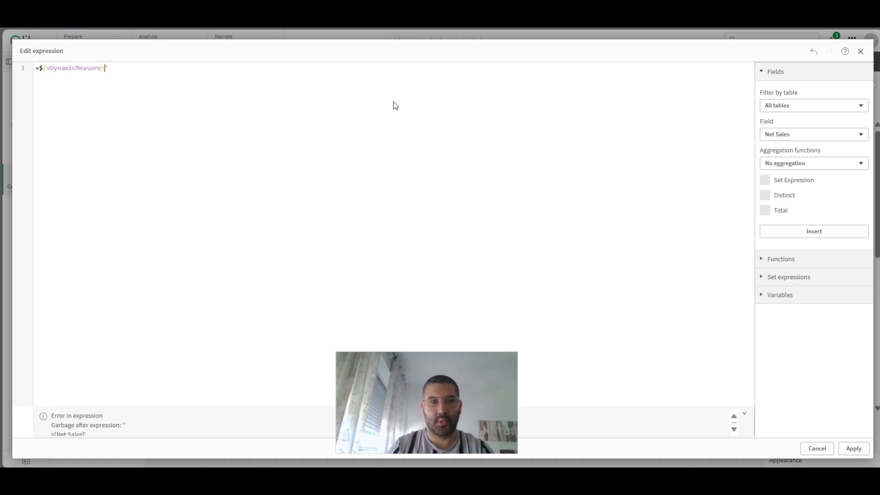
pyautogui.press('Left')
pyautogui.write("'")
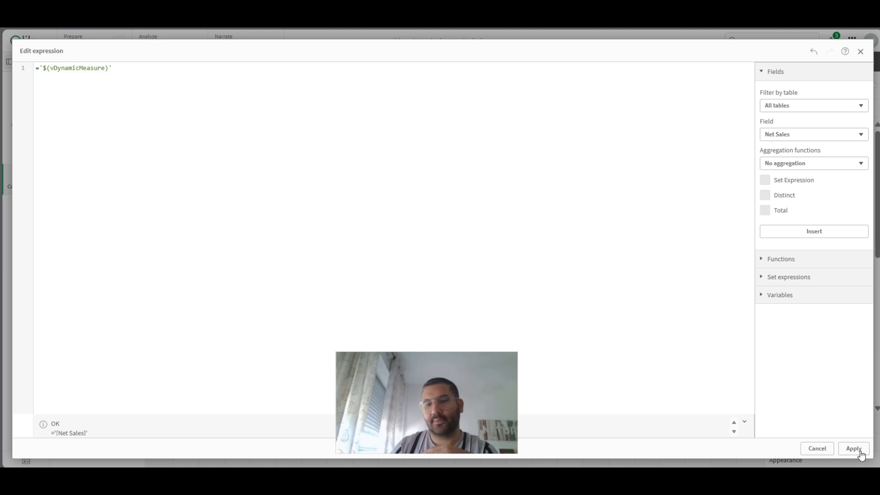
pyautogui.click(861, 453)
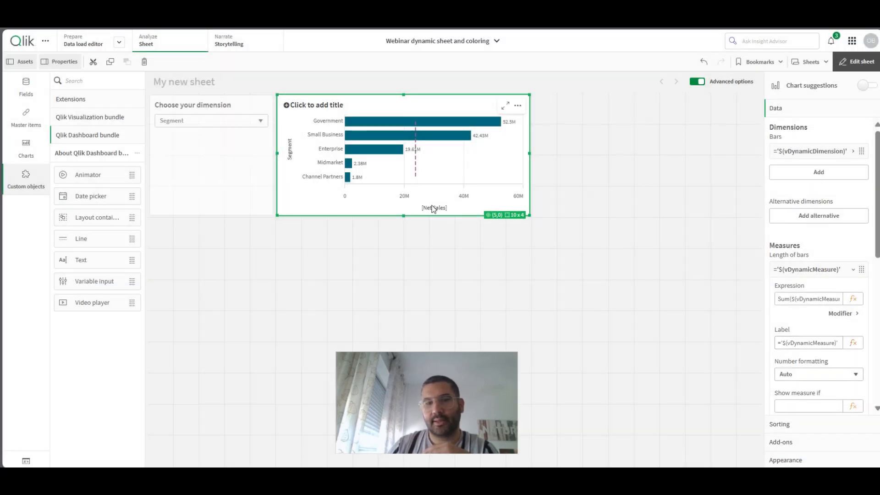
pyautogui.click(860, 67)
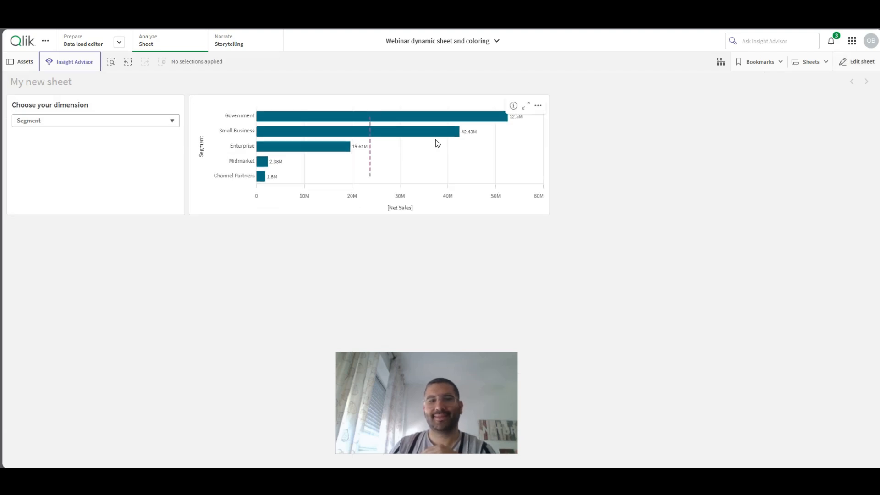
# - Resume sheet editing and shrink the dimension drop down's height so it spans 5 x 2 grid cells
pyautogui.click(869, 61)
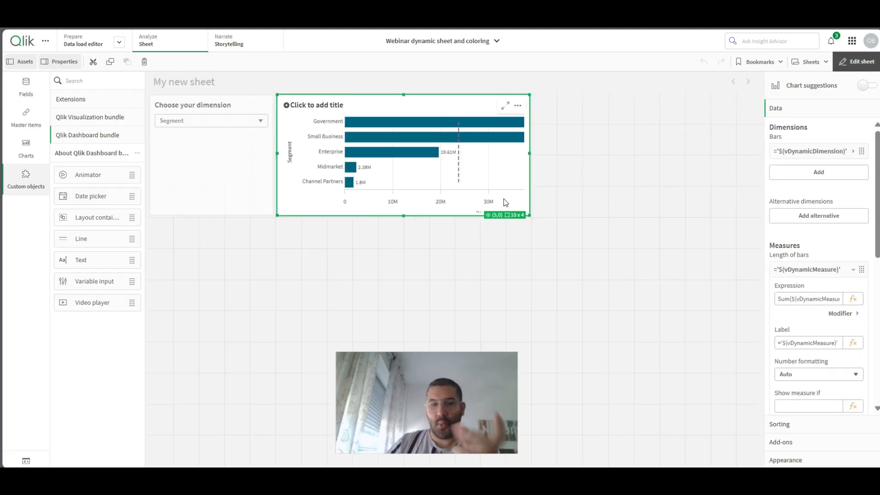
pyautogui.click(244, 186)
pyautogui.moveTo(269, 213); pyautogui.dragTo(265, 151)
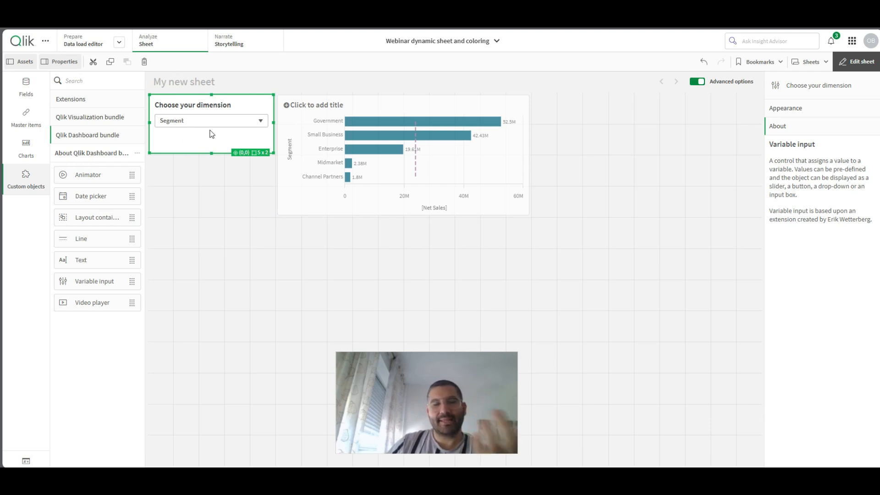
# - Duplicate the dimension drop down, placing the copy in the free space directly beneath it
pyautogui.rightClick(194, 140)
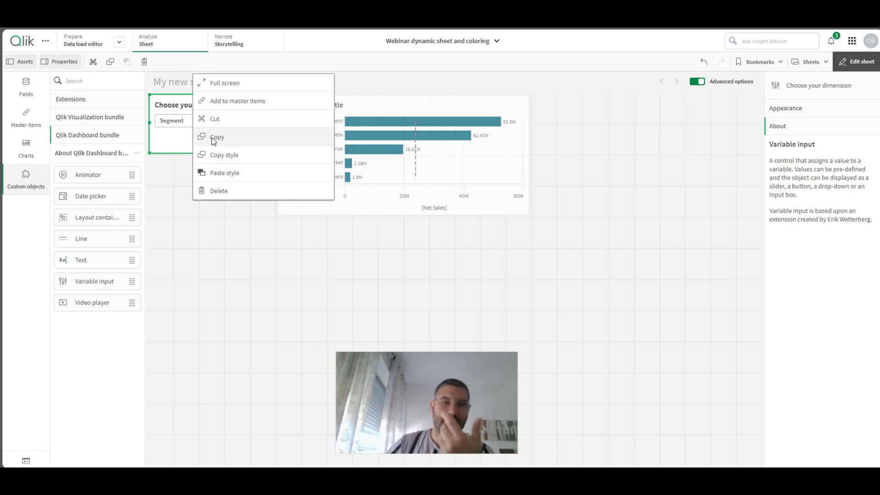
pyautogui.click(216, 136)
pyautogui.hotkey('ctrl', 'v')
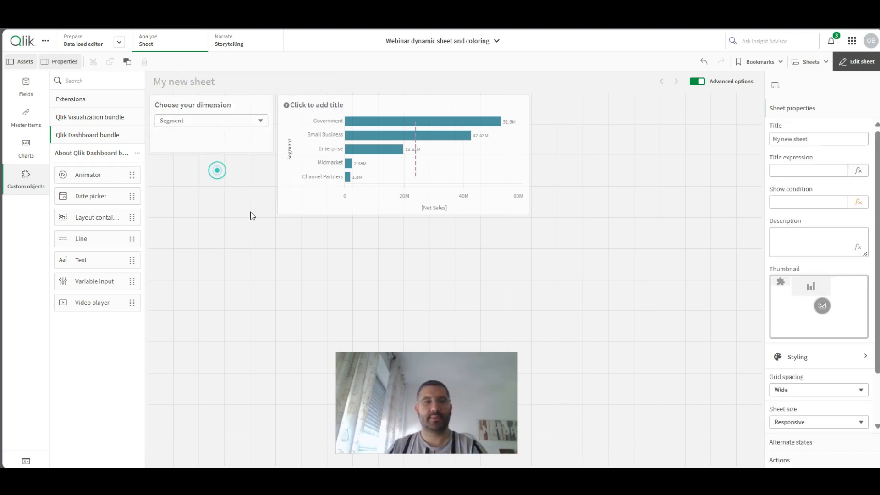
# - Title the copied drop down "Choose your KPI" and link it to the vDynamicMeasure variable
pyautogui.click(815, 111)
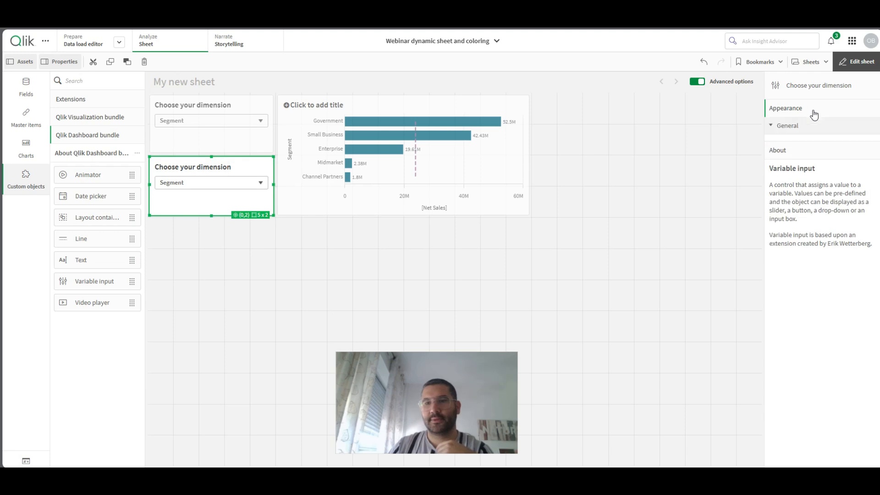
pyautogui.click(806, 187)
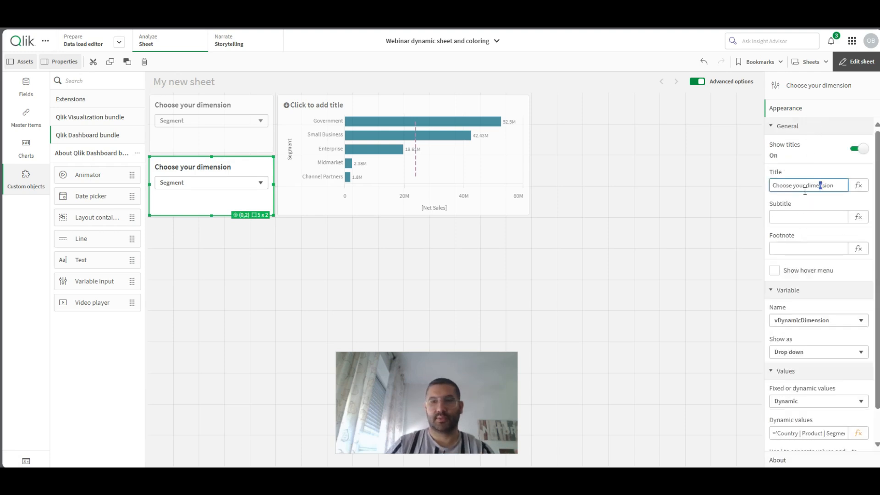
pyautogui.doubleClick(805, 188)
pyautogui.press('capslock')
pyautogui.write('KPI')
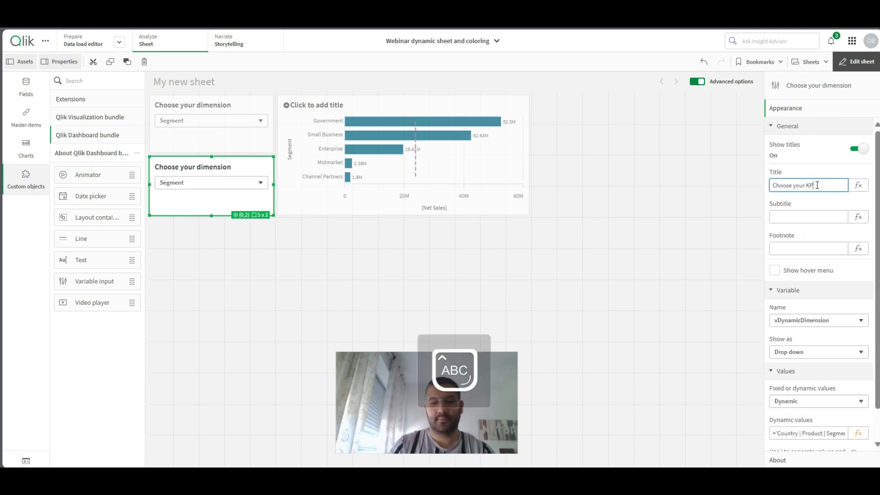
pyautogui.click(833, 322)
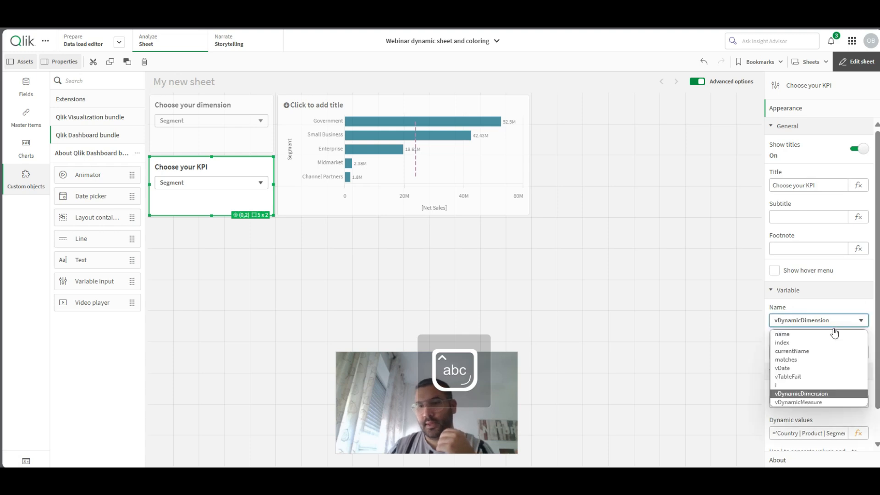
pyautogui.click(802, 405)
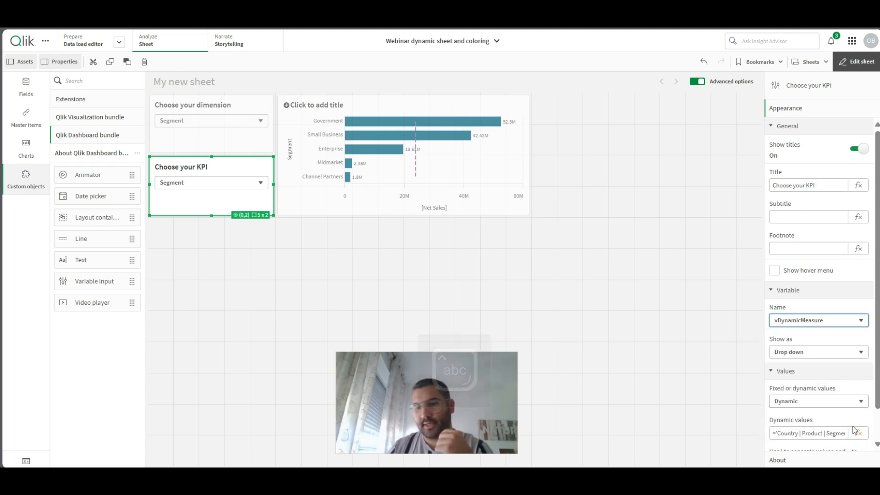
# - Open the KPI drop down's dynamic values expression and replace Country with the [Net Sales] field, without aggregation
pyautogui.click(857, 431)
pyautogui.doubleClick(43, 69)
pyautogui.doubleClick(56, 67)
pyautogui.press('BackSpace')
pyautogui.click(808, 135)
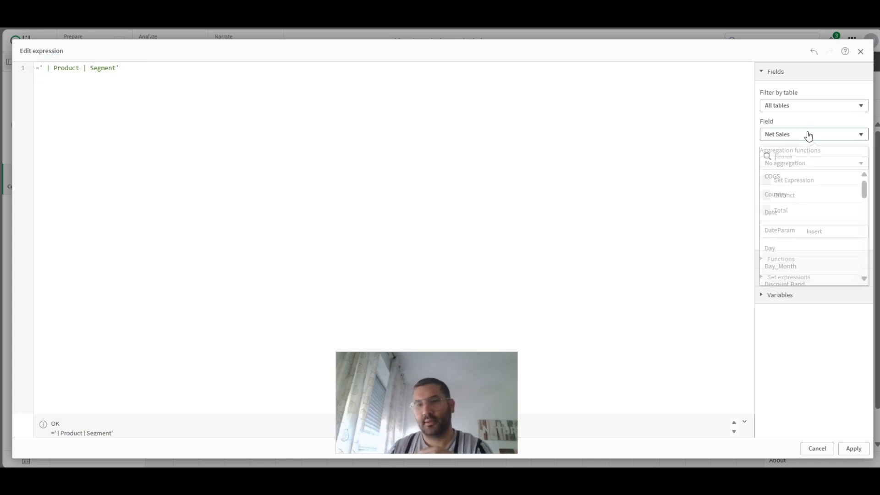
pyautogui.click(731, 262)
pyautogui.click(802, 233)
pyautogui.hotkey('ctrl', 'z')
pyautogui.click(44, 68)
pyautogui.click(807, 230)
# - Replace Product with the Profit field in the dynamic values expression
pyautogui.doubleClick(102, 68)
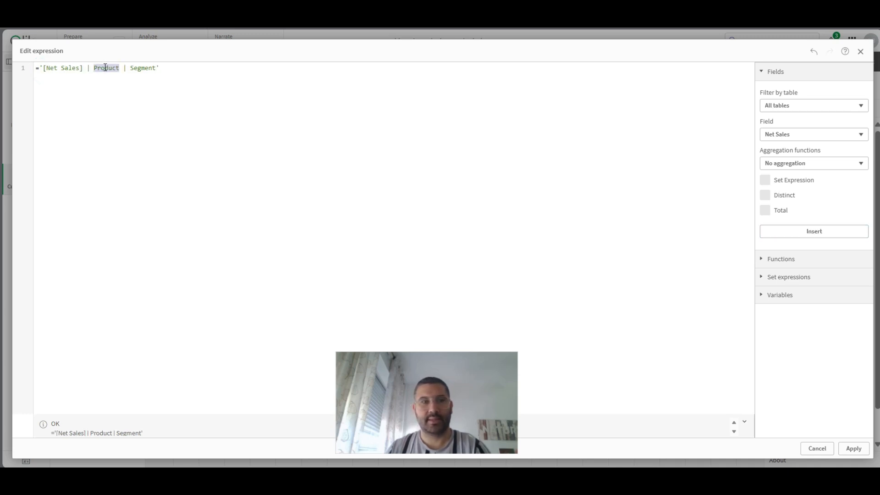
pyautogui.click(791, 137)
pyautogui.write('pro')
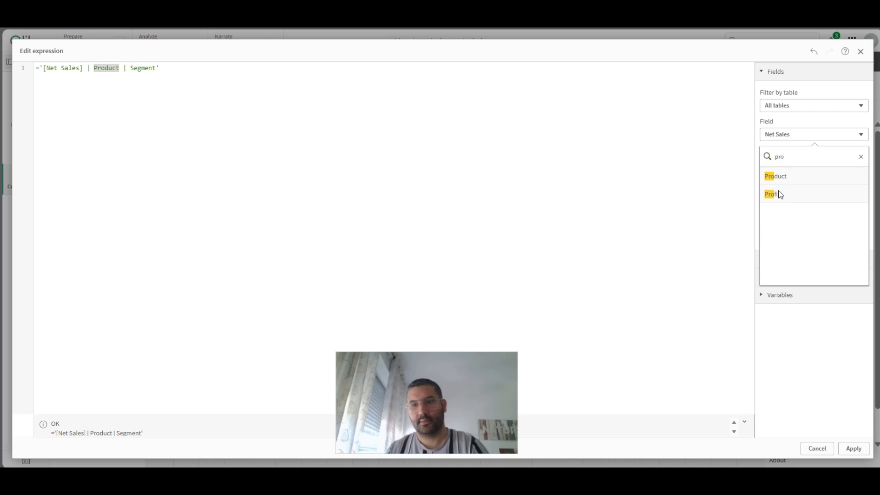
pyautogui.click(780, 194)
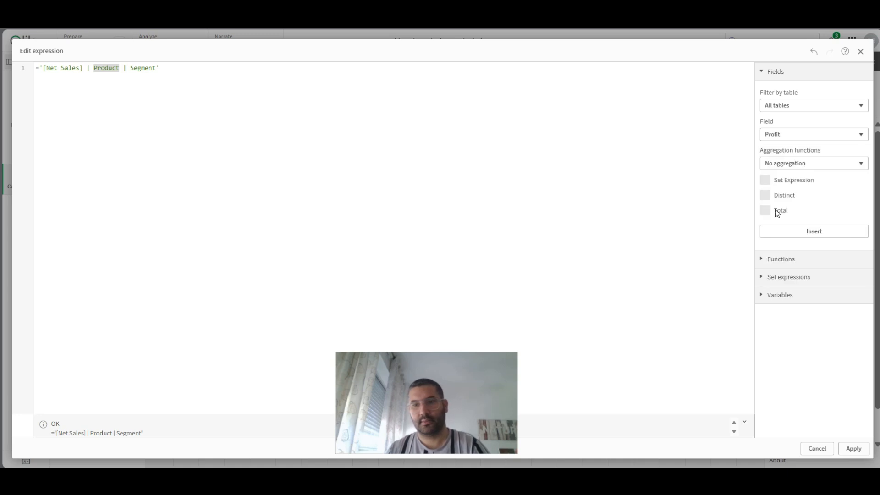
pyautogui.click(793, 232)
# - Replace Segment with the [Units Sold] field in the dynamic values expression and apply it
pyautogui.doubleClick(133, 69)
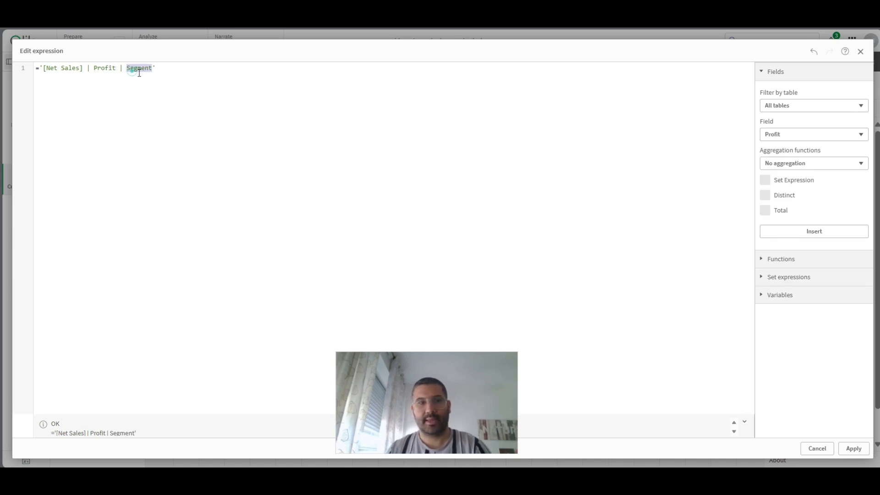
pyautogui.click(789, 138)
pyautogui.write('un')
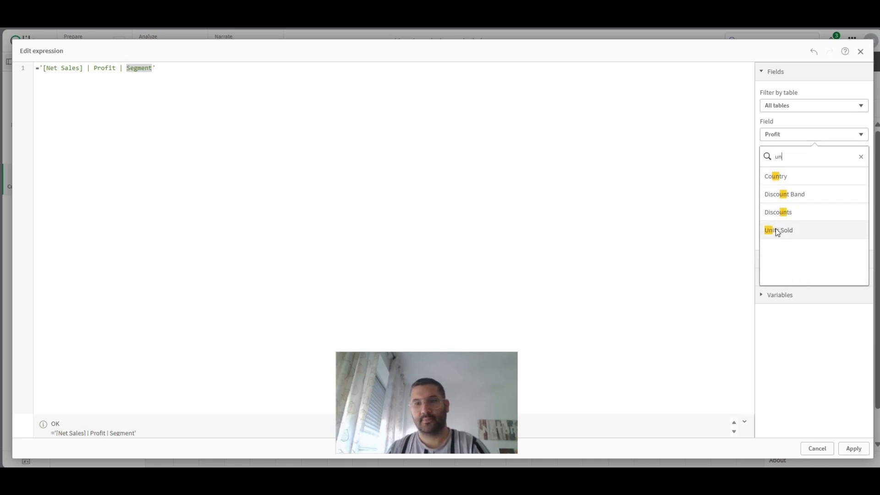
pyautogui.click(778, 232)
pyautogui.click(801, 234)
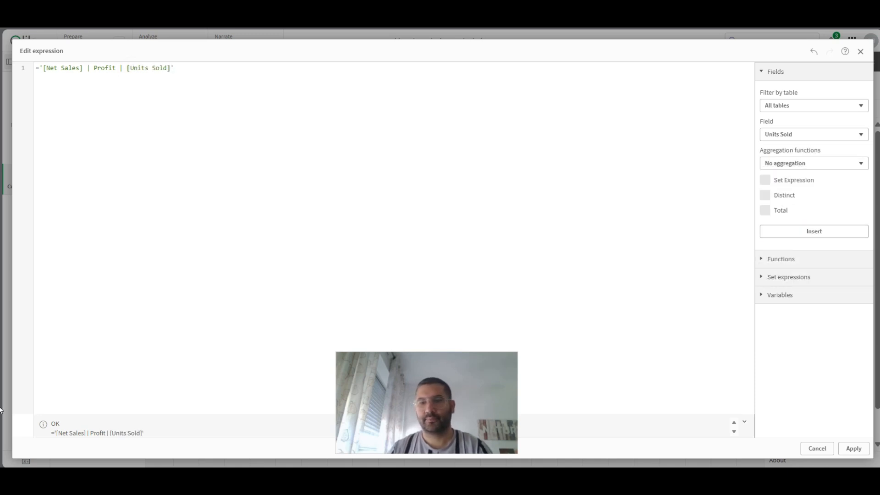
pyautogui.click(854, 448)
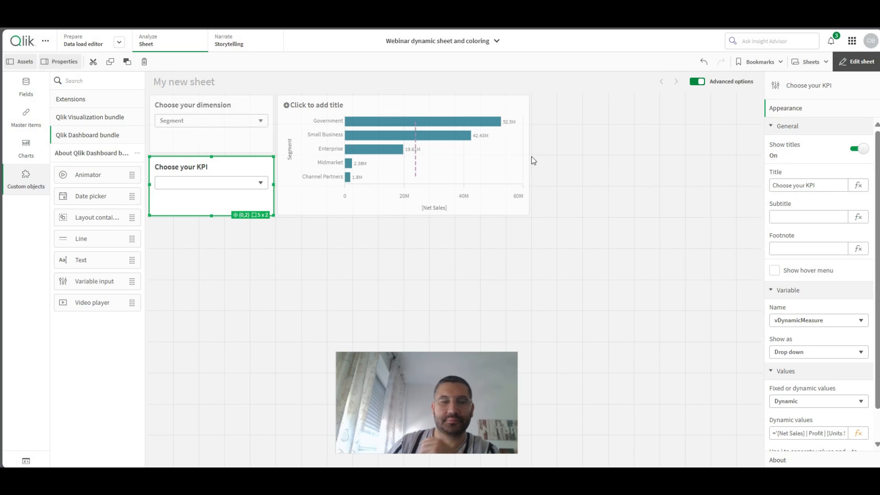
# - Leave sheet editing and test the dimension drop down by choosing Country
pyautogui.click(861, 62)
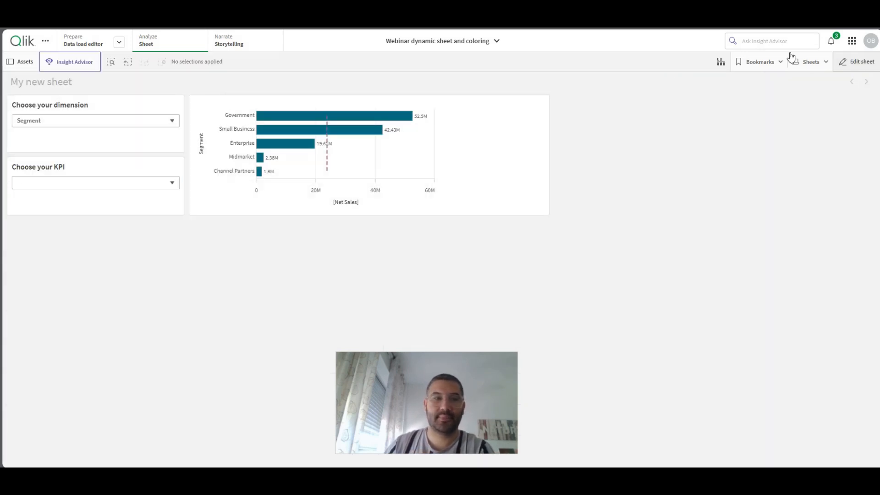
pyautogui.click(46, 120)
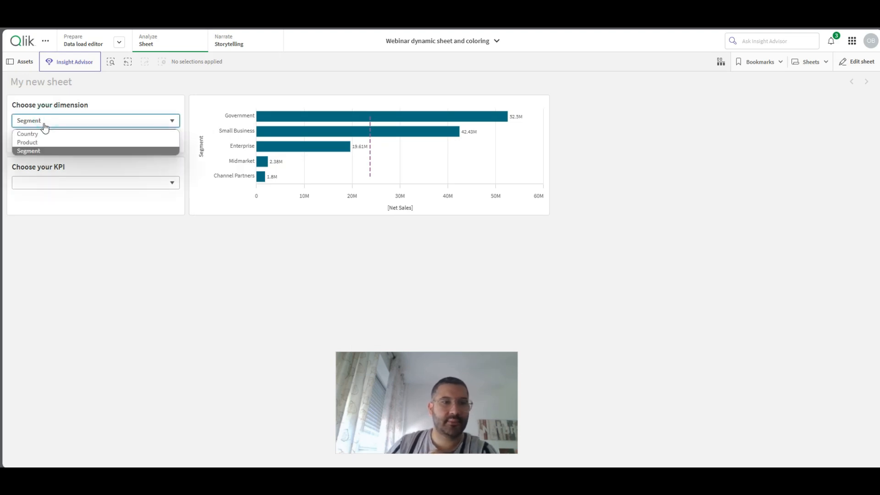
pyautogui.click(22, 133)
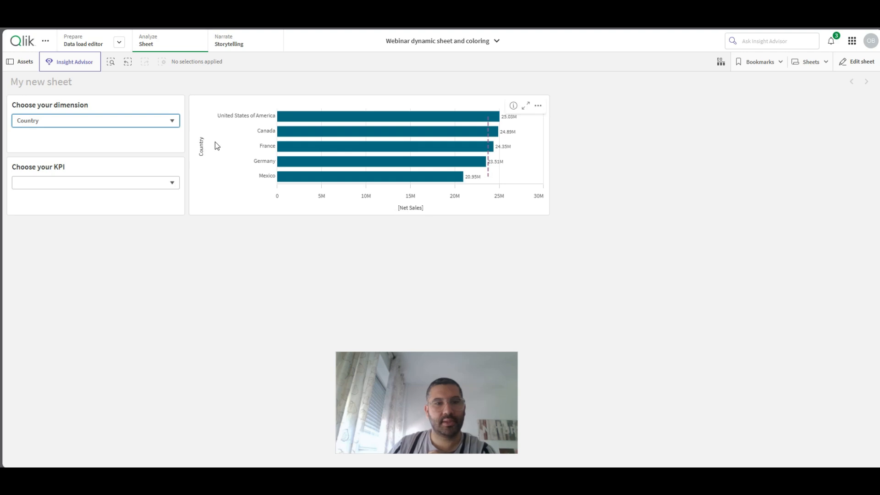
# - Test the KPI drop down with Profit and then [Units Sold], and return to sheet editing
pyautogui.click(45, 183)
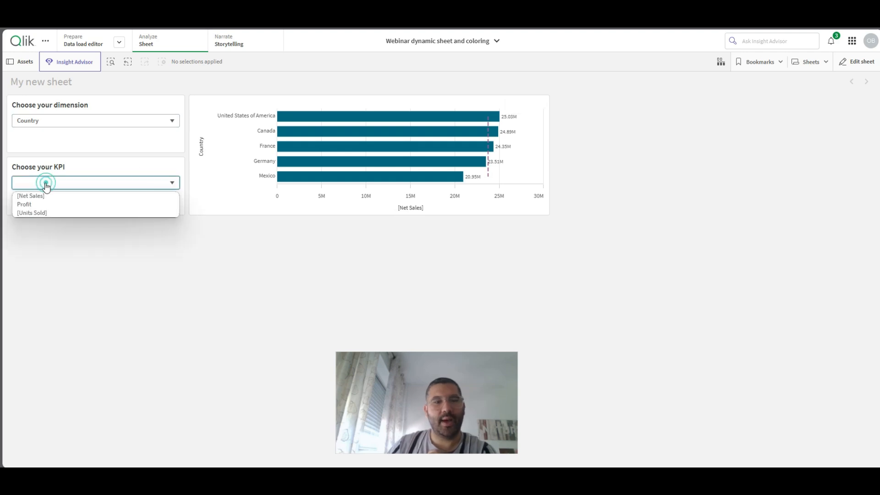
pyautogui.click(35, 206)
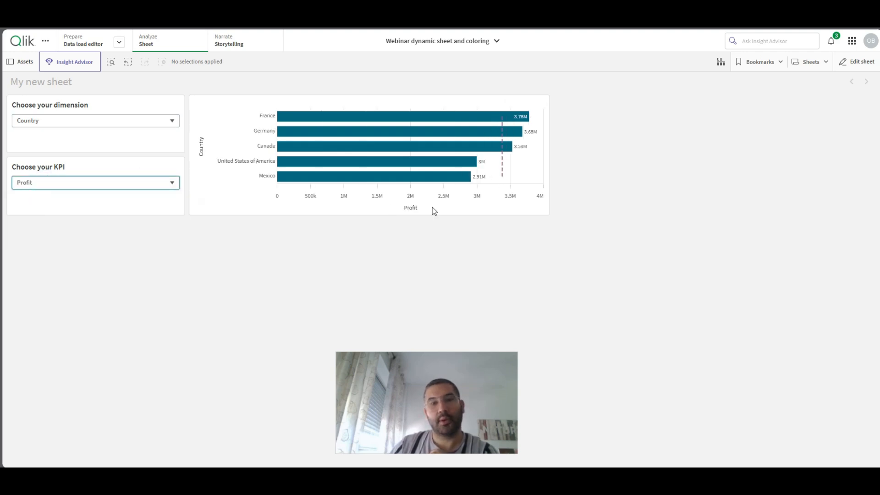
pyautogui.click(83, 183)
pyautogui.click(48, 212)
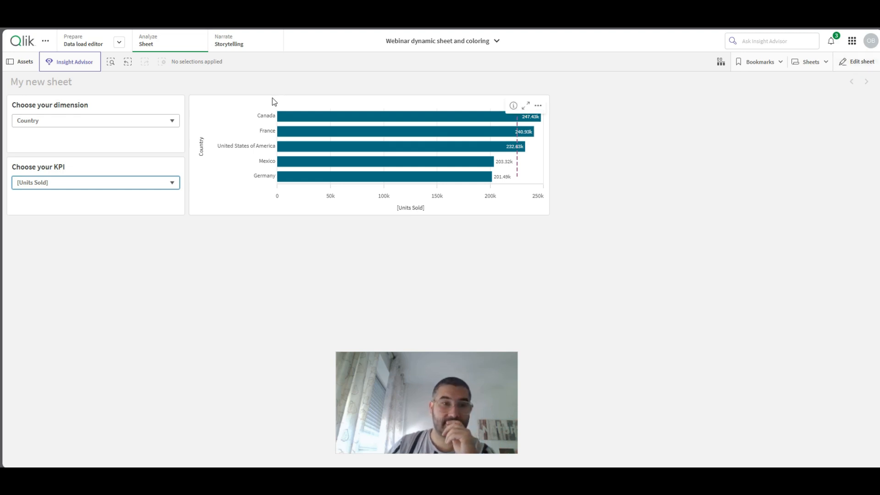
pyautogui.moveTo(335, 166)
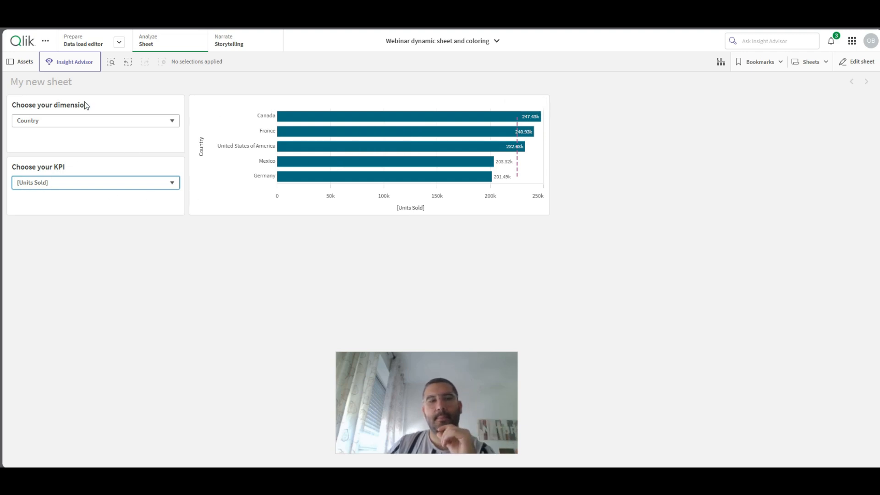
pyautogui.click(839, 70)
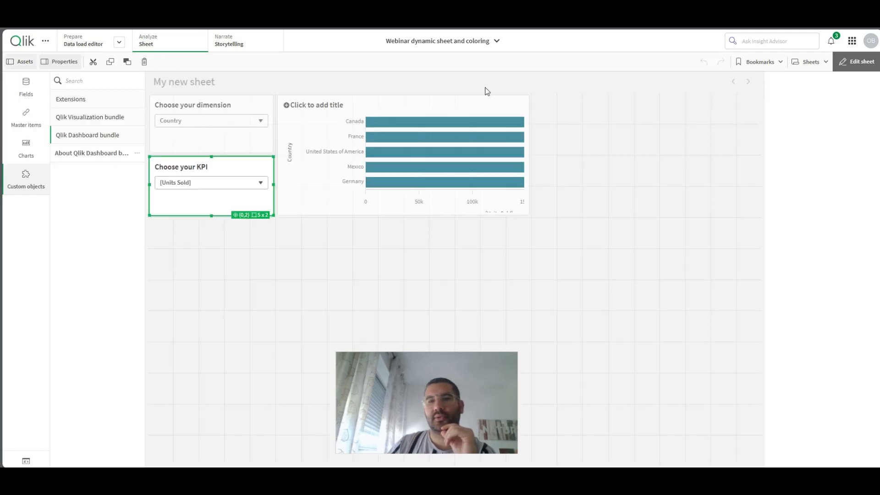
# - Start a title expression for the bar chart with the quoted variable reference '$(vDynamicMeasure)'
pyautogui.click(327, 121)
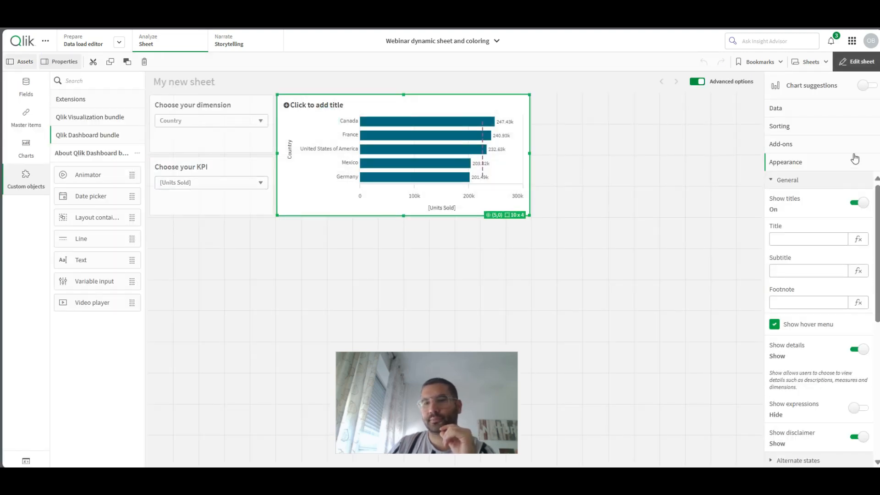
pyautogui.click(859, 238)
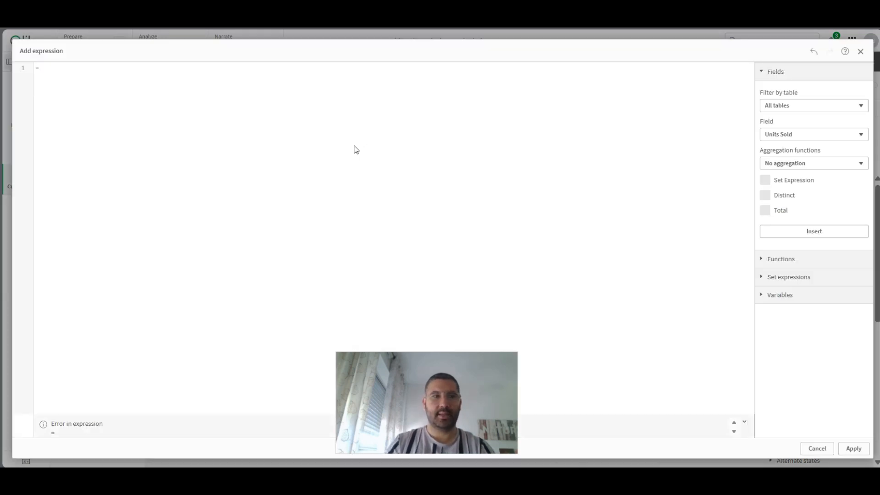
pyautogui.write('$(vdy')
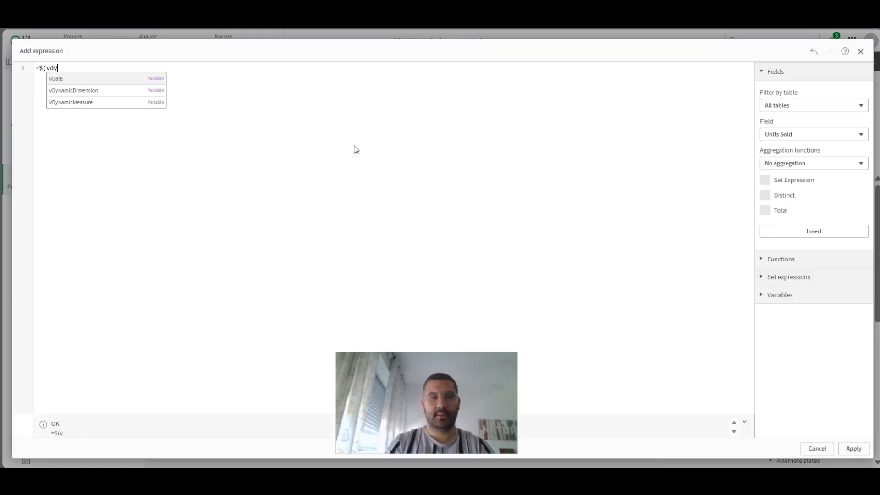
pyautogui.press('Return')
pyautogui.write(')')
pyautogui.press('Left')
pyautogui.press('Left')
pyautogui.press('Left')
pyautogui.press('Left')
pyautogui.press('Left')
pyautogui.press('Left')
pyautogui.press('Left')
pyautogui.press('Left')
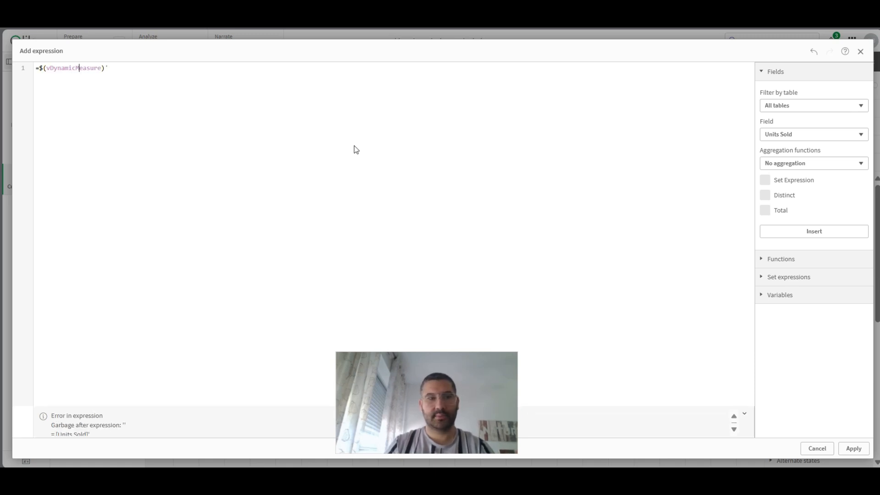
pyautogui.write("'")
pyautogui.press('Right')
pyautogui.press('Right')
pyautogui.press('Right')
pyautogui.press('Right')
pyautogui.press('Right')
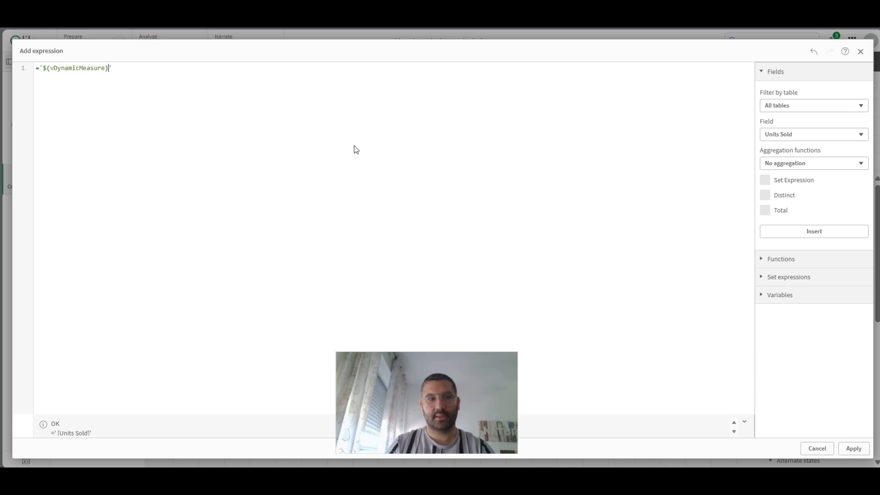
# - Append &' by '& '$(vDynamicDimension)' to the bar chart's title expression and apply it
pyautogui.write("&' by '& ")
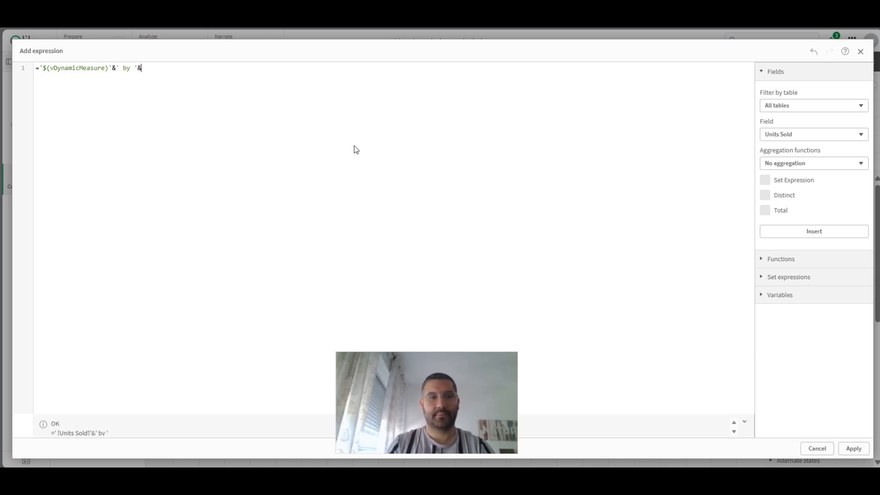
pyautogui.write('$(vdyn')
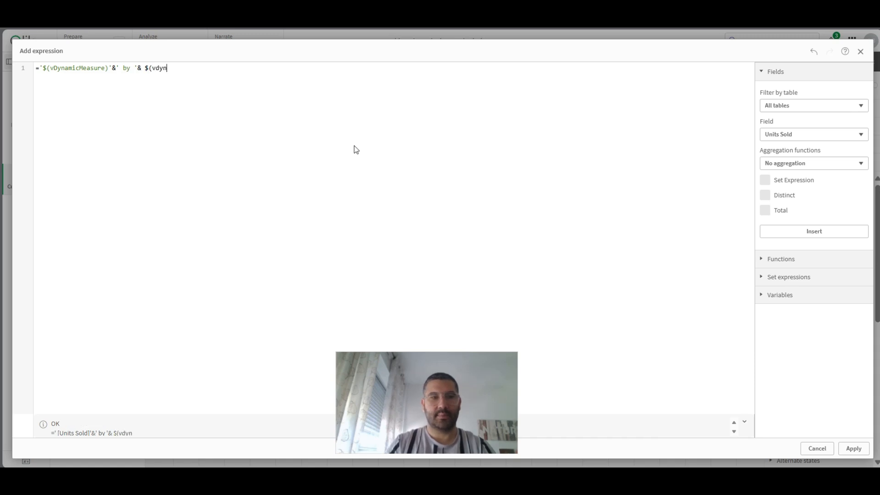
pyautogui.press('Down')
pyautogui.press('Return')
pyautogui.write("'&")
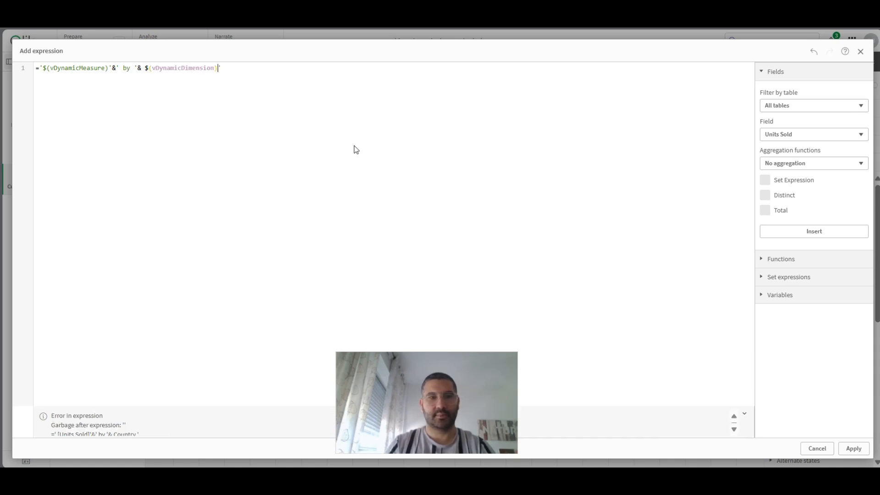
pyautogui.write("'")
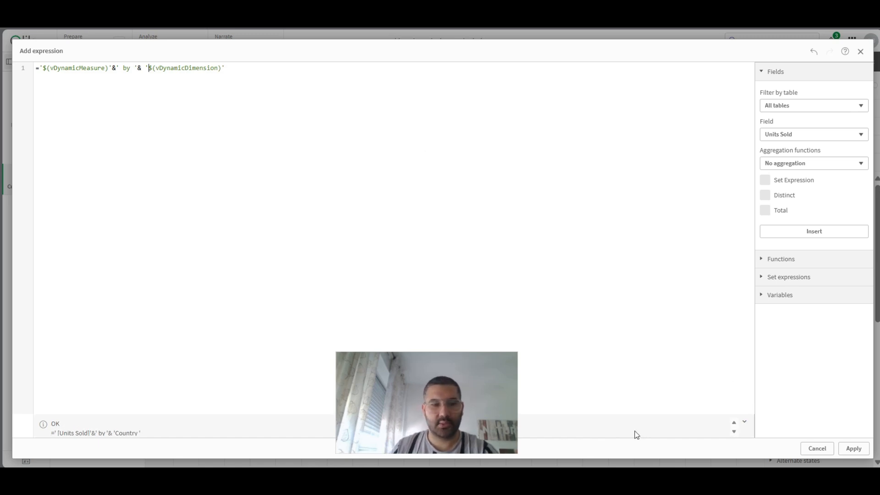
pyautogui.click(857, 449)
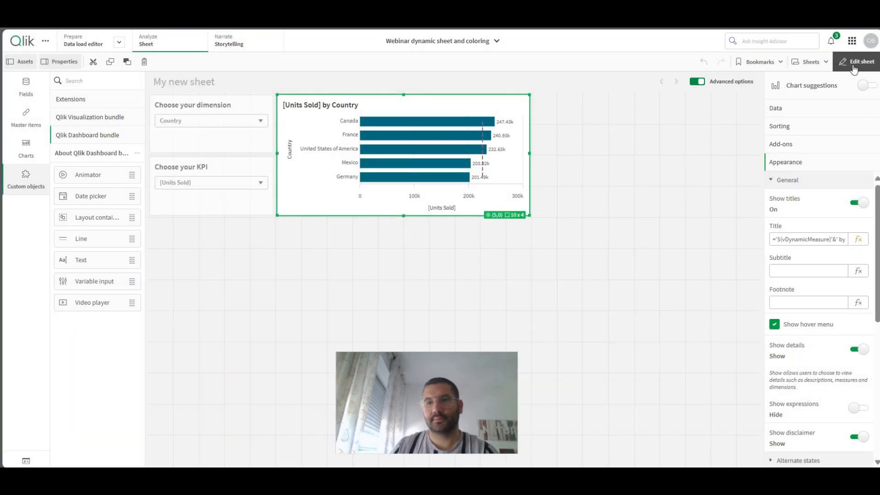
# - Leave sheet editing and test the dynamic title by choosing the dimension Product and then Segment
pyautogui.click(856, 62)
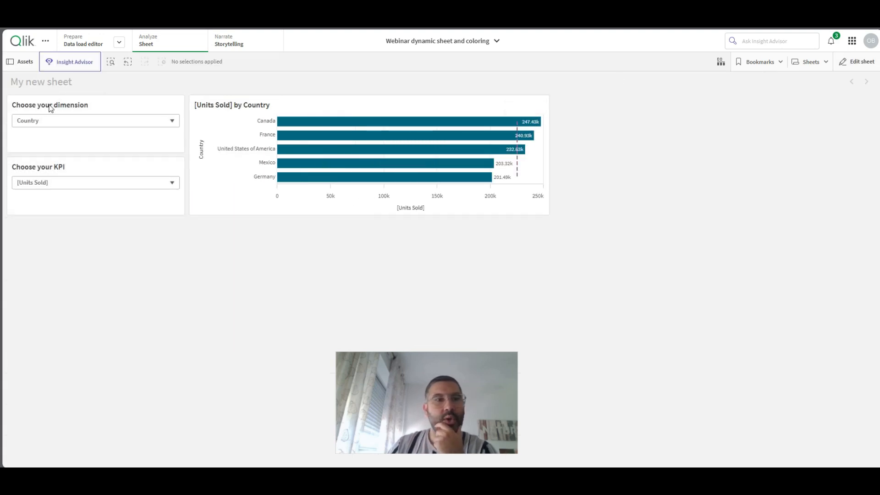
pyautogui.click(40, 121)
pyautogui.click(36, 140)
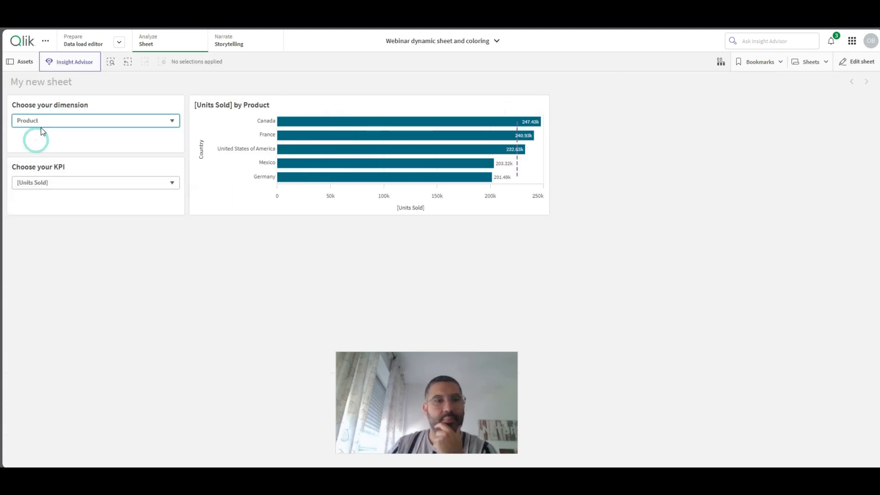
pyautogui.click(45, 121)
pyautogui.click(39, 153)
# - Choose [Net Sales] as the KPI and Country as the dimension in the sheet's drop downs
pyautogui.click(56, 183)
pyautogui.click(51, 196)
pyautogui.click(60, 120)
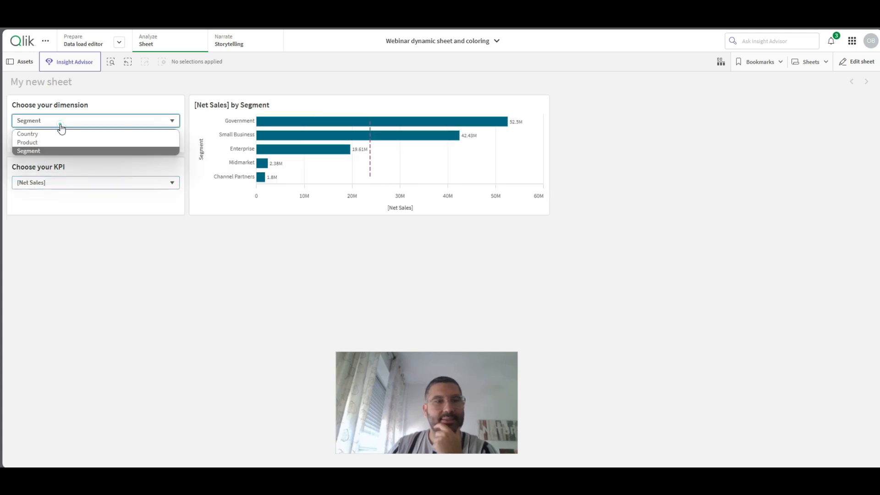
pyautogui.click(51, 135)
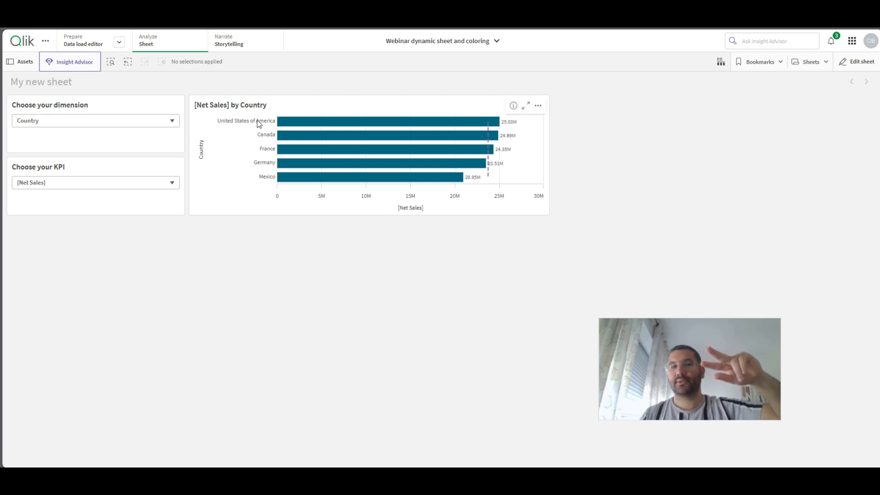
pyautogui.moveTo(259, 124)
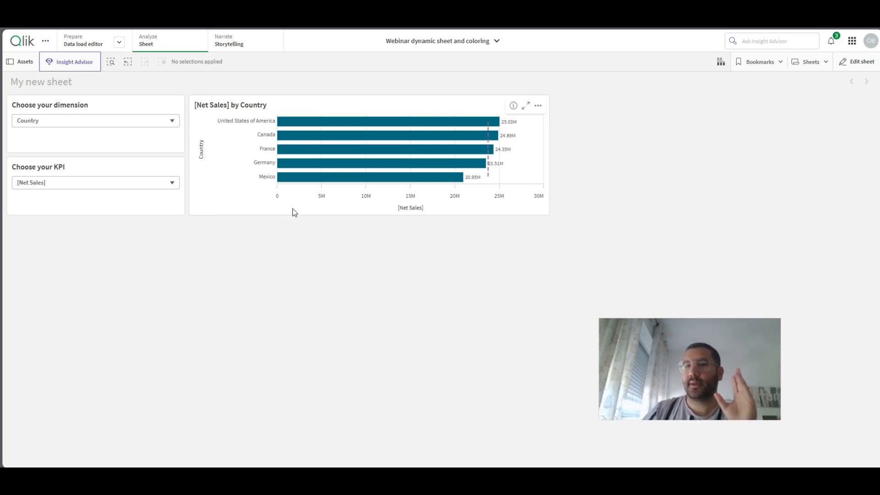
# - Return to sheet editing, add a KPI object below the existing objects and size it to 15 x 3 grid cells
pyautogui.click(853, 62)
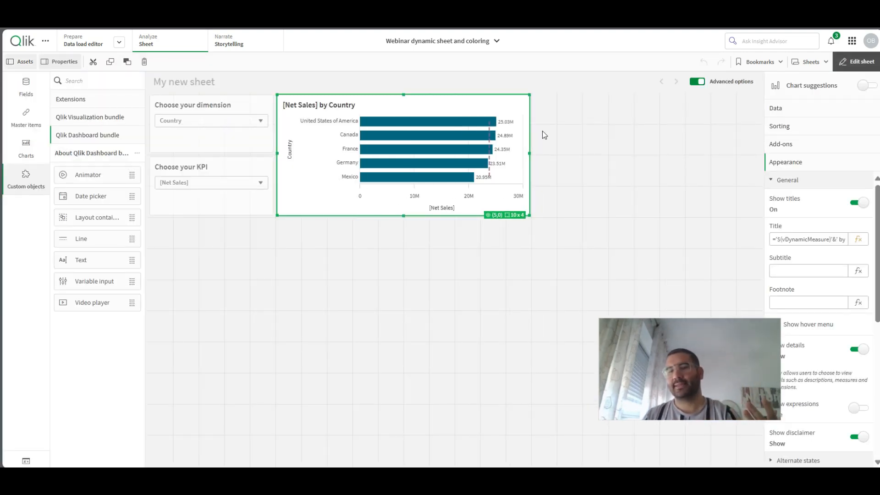
pyautogui.click(25, 151)
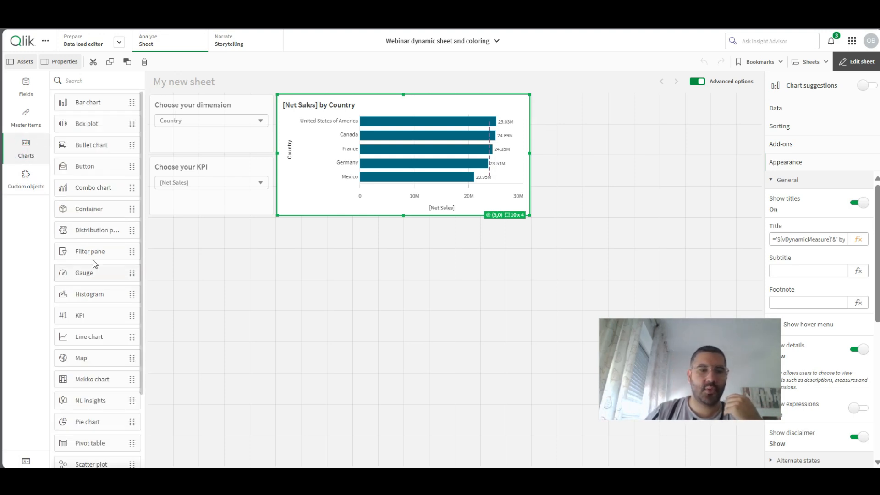
pyautogui.moveTo(89, 314); pyautogui.dragTo(276, 262)
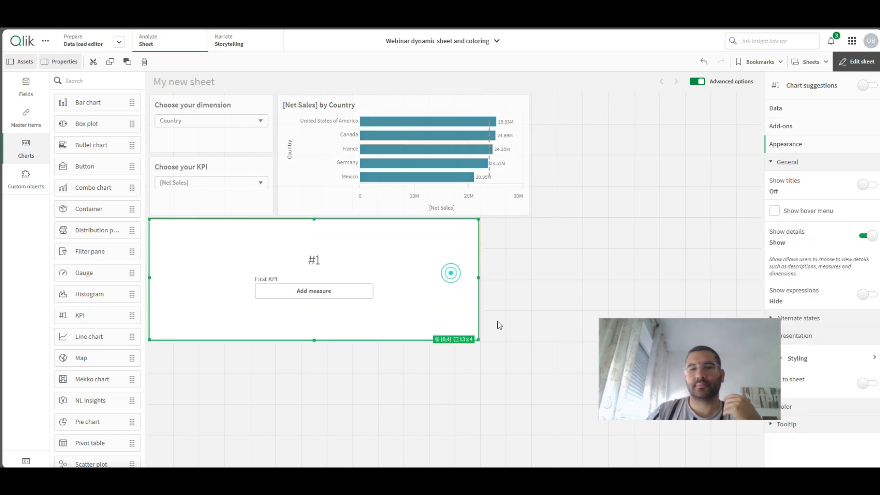
pyautogui.moveTo(500, 325); pyautogui.dragTo(525, 323)
# - Start the KPI's measure expression with the FirstSortedValue function and Country as its value field
pyautogui.click(359, 271)
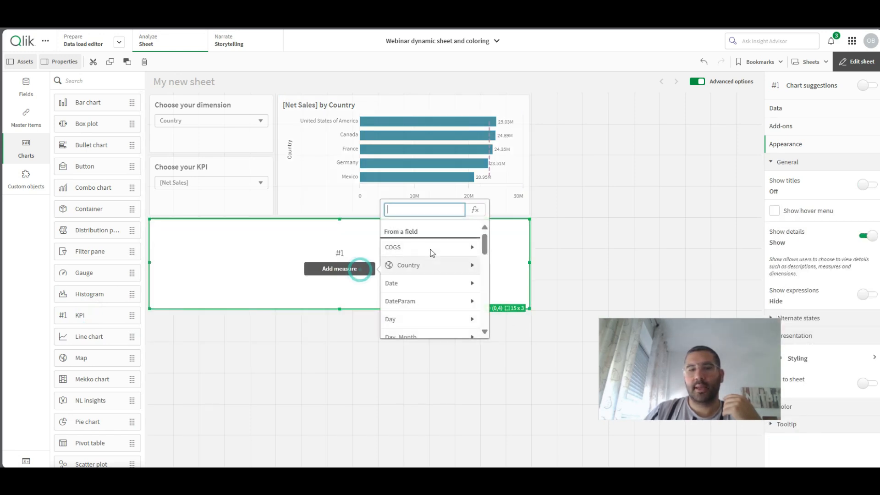
pyautogui.click(471, 209)
pyautogui.write('fir')
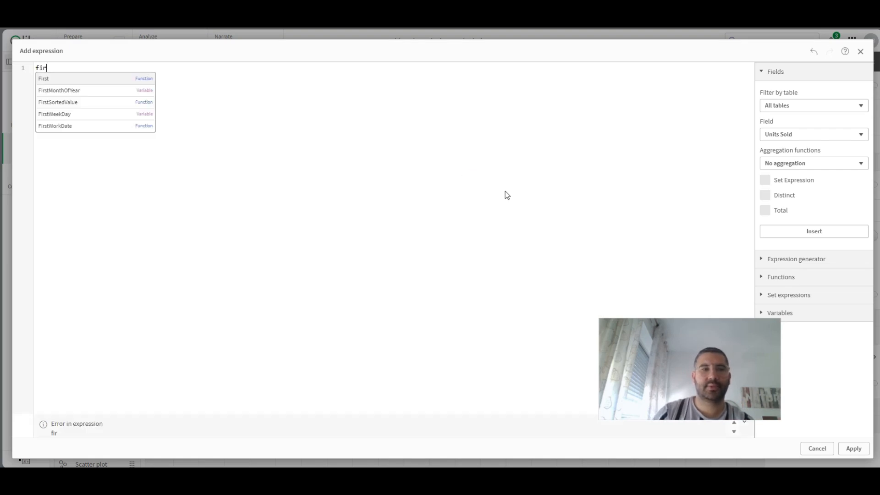
pyautogui.press('Down')
pyautogui.press('Down')
pyautogui.press('Return')
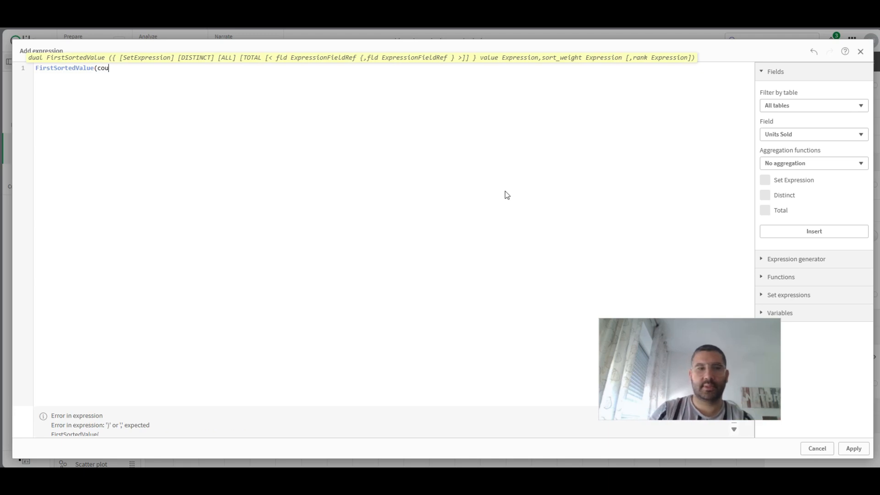
pyautogui.press('Down')
pyautogui.press('Down')
pyautogui.press('Return')
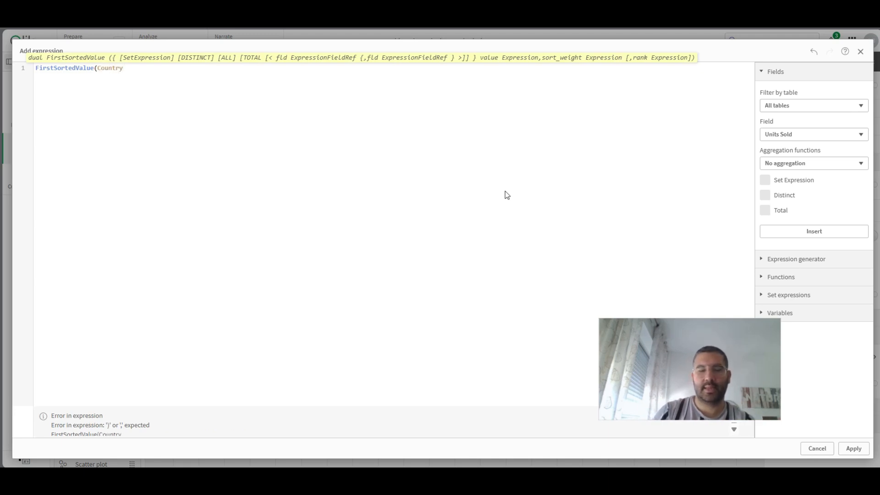
# - Add the sort weight aggr(sum([Net Sales]), as the second argument of the FirstSortedValue expression
pyautogui.write(', sum(net')
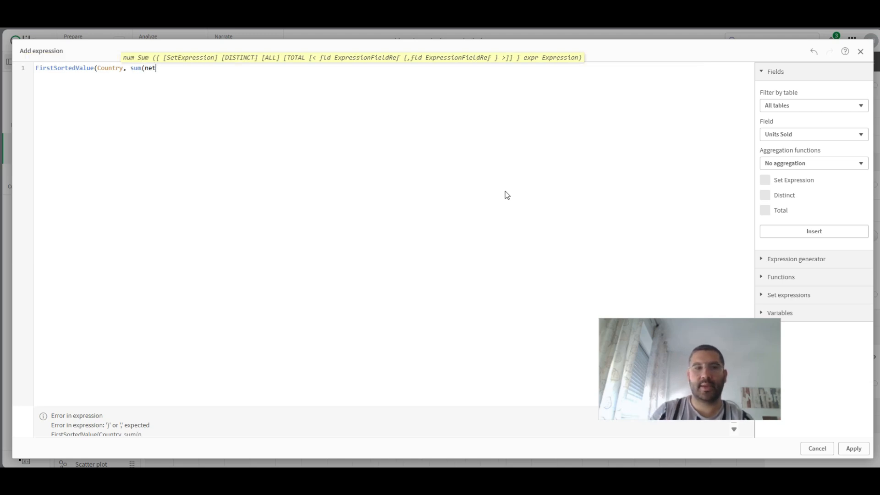
pyautogui.press('Return')
pyautogui.write(')')
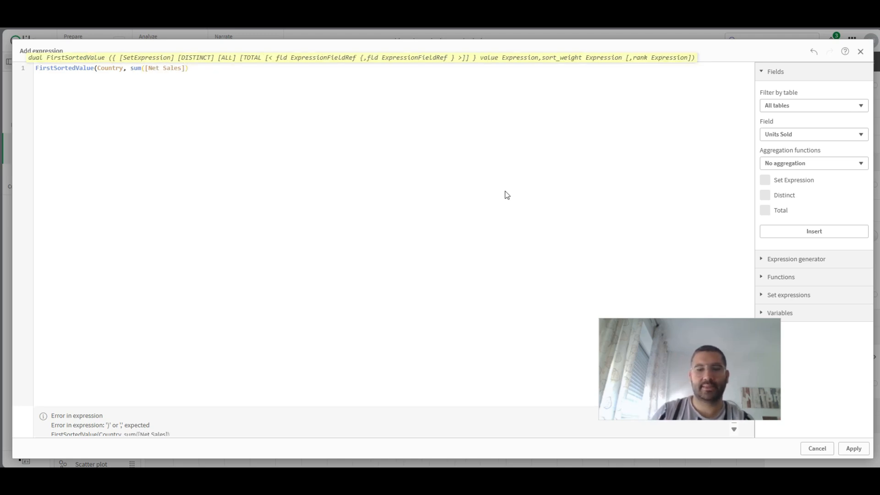
pyautogui.press('Left')
pyautogui.press('Left')
pyautogui.press('Left')
pyautogui.press('Left')
pyautogui.press('Left')
pyautogui.press('Left')
pyautogui.press('Left')
pyautogui.press('Left')
pyautogui.press('Left')
pyautogui.press('Left')
pyautogui.press('Left')
pyautogui.press('Left')
pyautogui.press('Left')
pyautogui.press('Left')
pyautogui.press('Left')
pyautogui.write('aggr(')
pyautogui.press('End')
pyautogui.write(',')
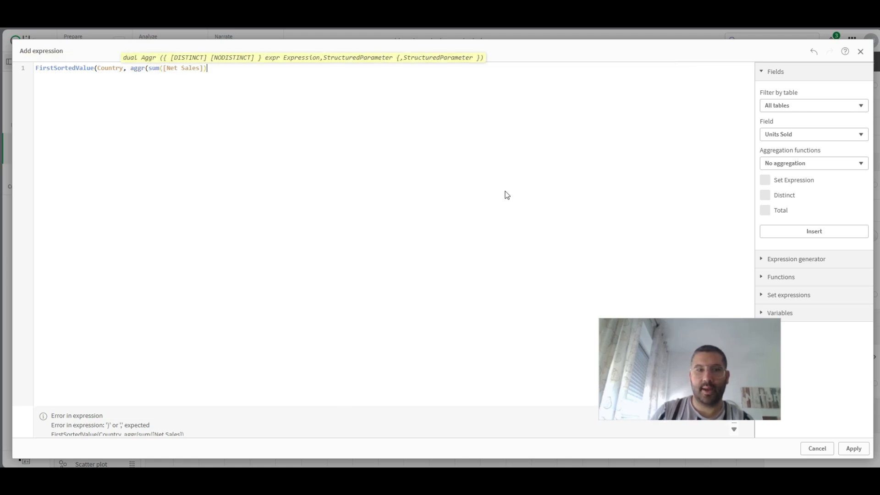
pyautogui.write('coun')
# - Complete the Aggr function with Country as its grouping field, close both brackets and apply the expression
pyautogui.press('Down')
pyautogui.press('Return')
pyautogui.write(')')
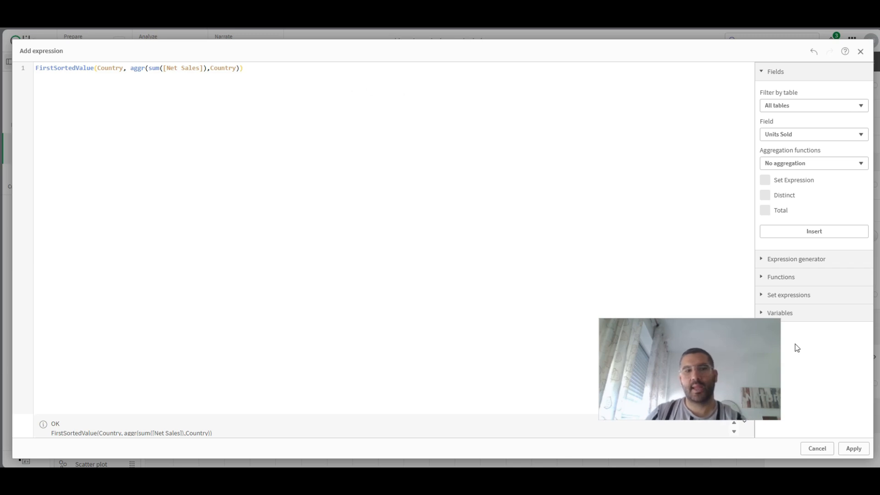
pyautogui.click(865, 454)
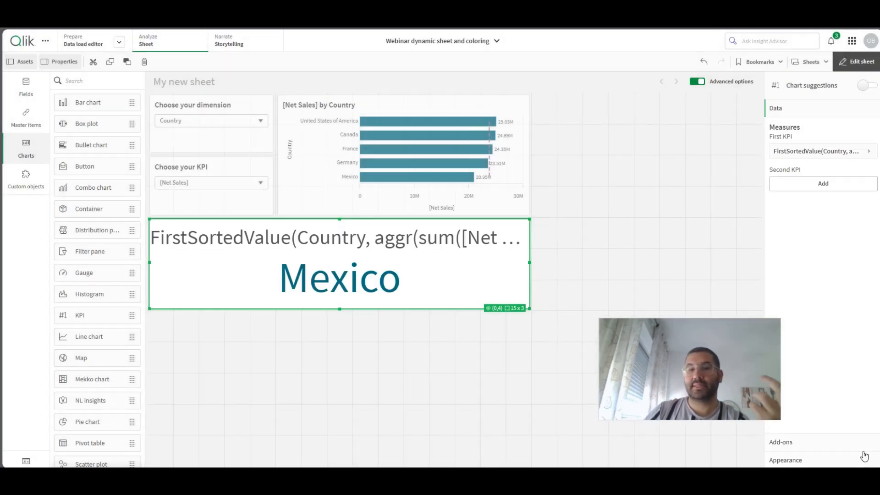
# - Review the KPI's FirstSortedValue expression, then leave sheet editing and compare the KPI with the bar chart's country order
pyautogui.click(839, 154)
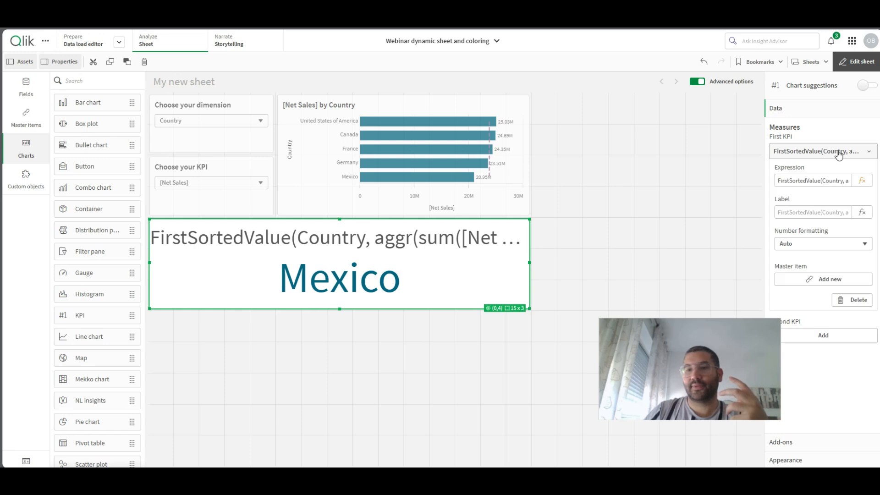
pyautogui.click(863, 181)
pyautogui.click(37, 71)
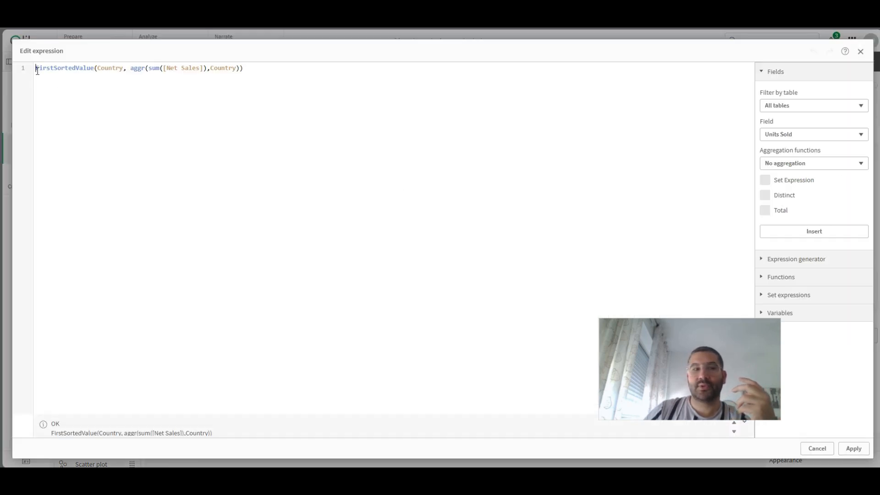
pyautogui.doubleClick(76, 69)
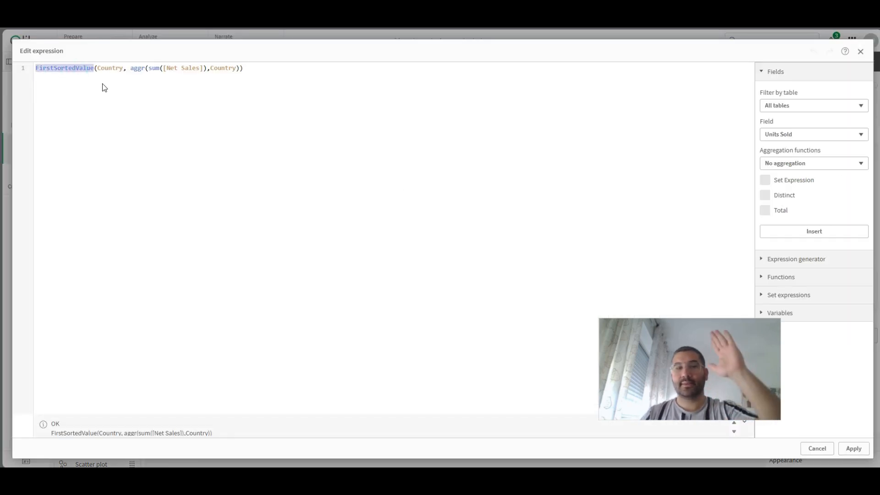
pyautogui.click(189, 68)
pyautogui.click(190, 69)
pyautogui.click(853, 449)
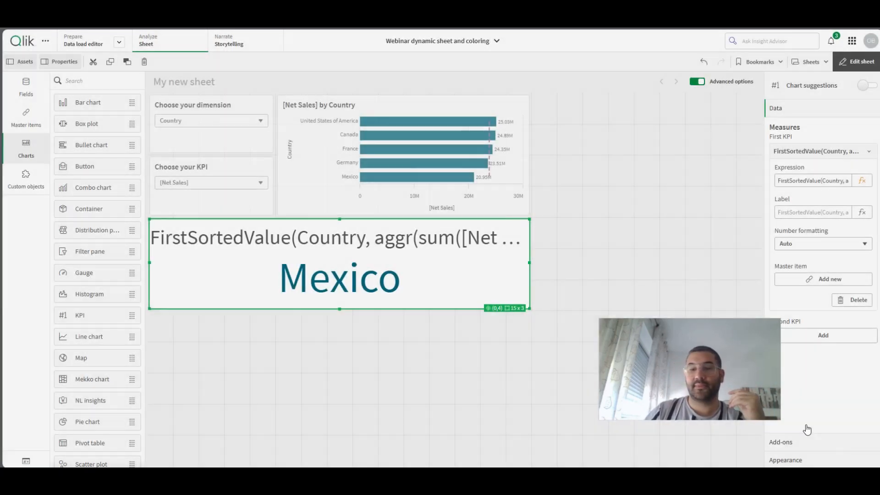
pyautogui.click(867, 66)
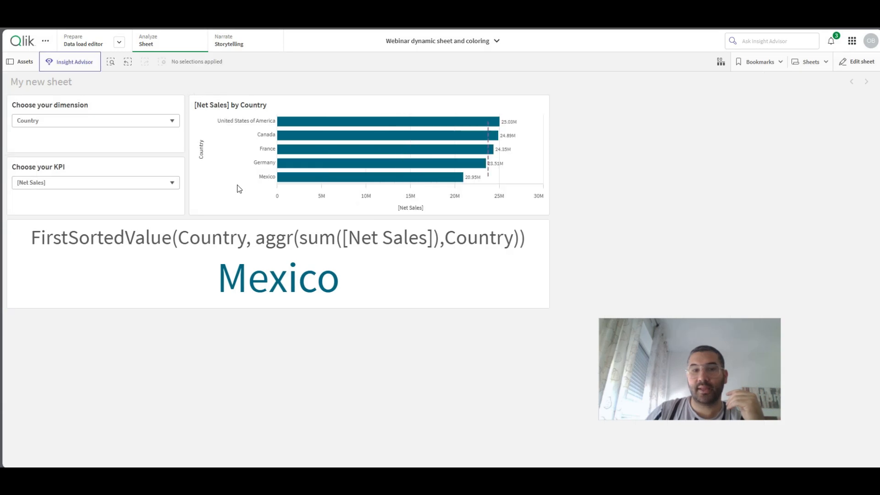
pyautogui.moveTo(238, 187)
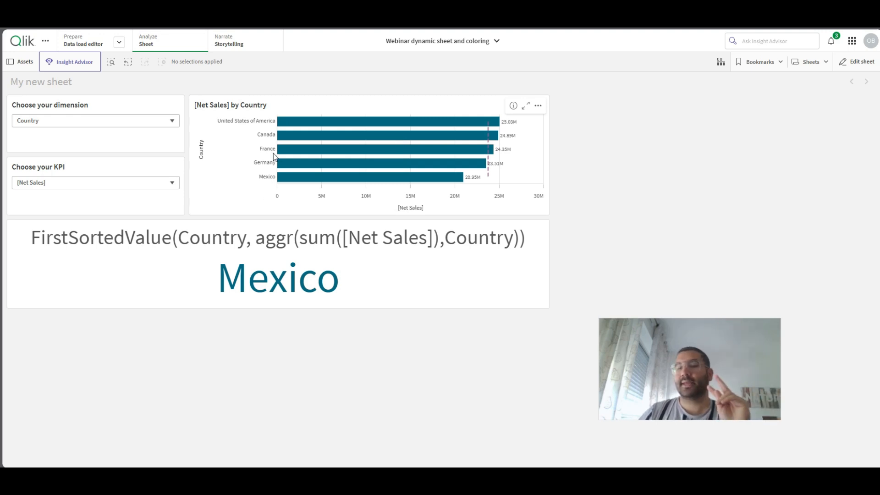
pyautogui.moveTo(283, 155)
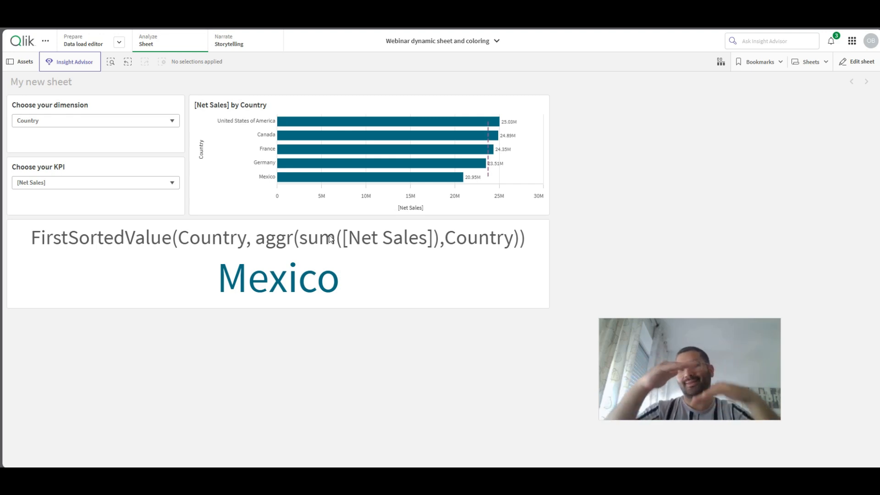
# - Resume sheet editing, shrink the FirstSortedValue KPI to one grid row, and place a copy of the same height directly beneath it
pyautogui.click(858, 63)
pyautogui.moveTo(526, 304); pyautogui.dragTo(529, 247)
pyautogui.rightClick(406, 229)
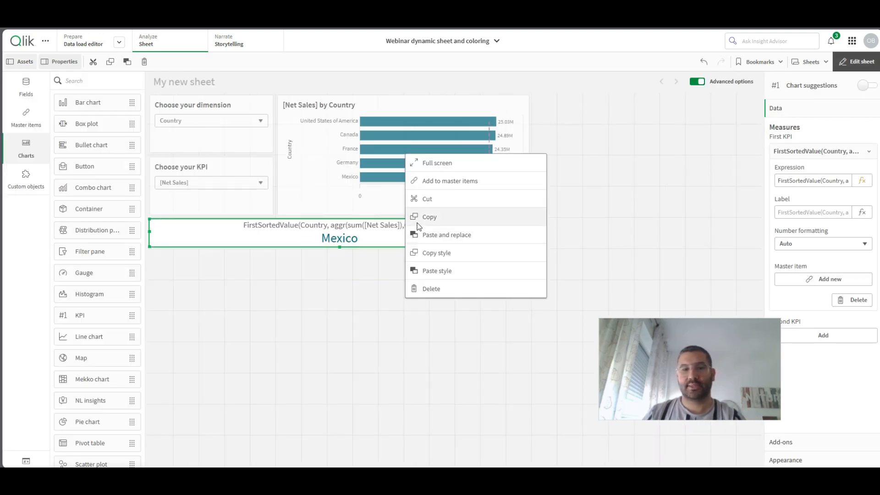
pyautogui.click(430, 217)
pyautogui.click(360, 255)
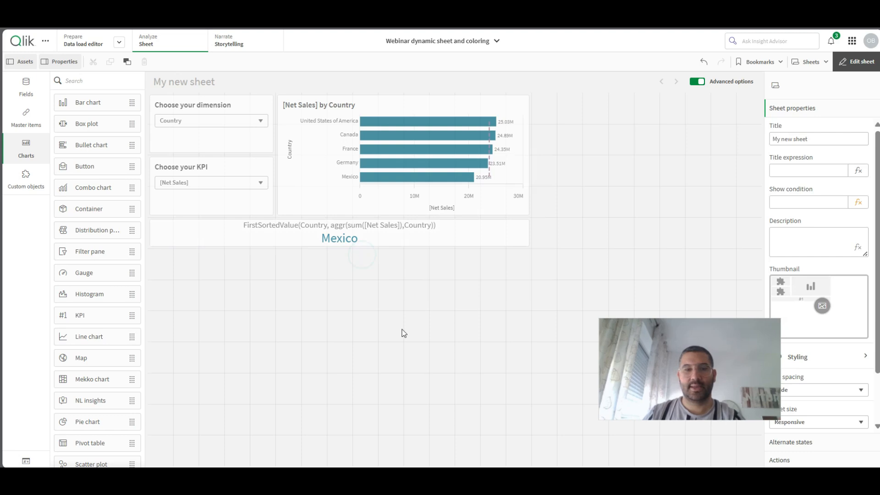
pyautogui.hotkey('ctrl', 'v')
pyautogui.moveTo(453, 282); pyautogui.dragTo(529, 250)
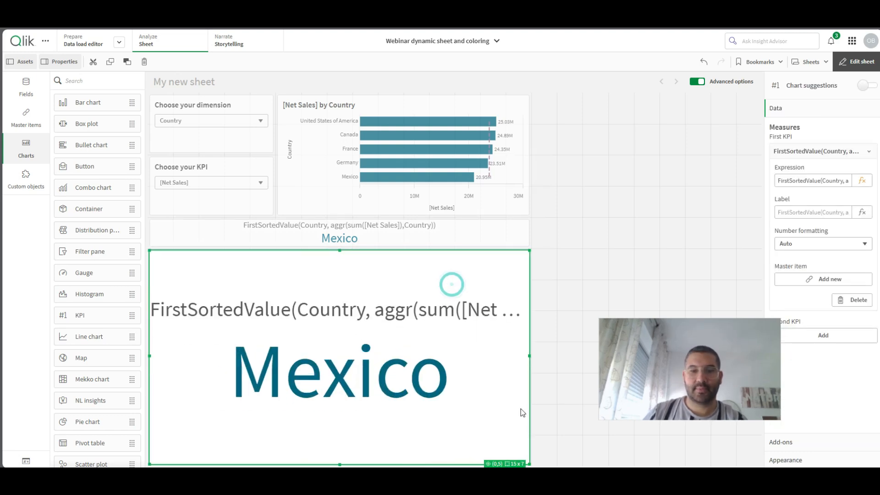
pyautogui.moveTo(523, 460); pyautogui.dragTo(517, 282)
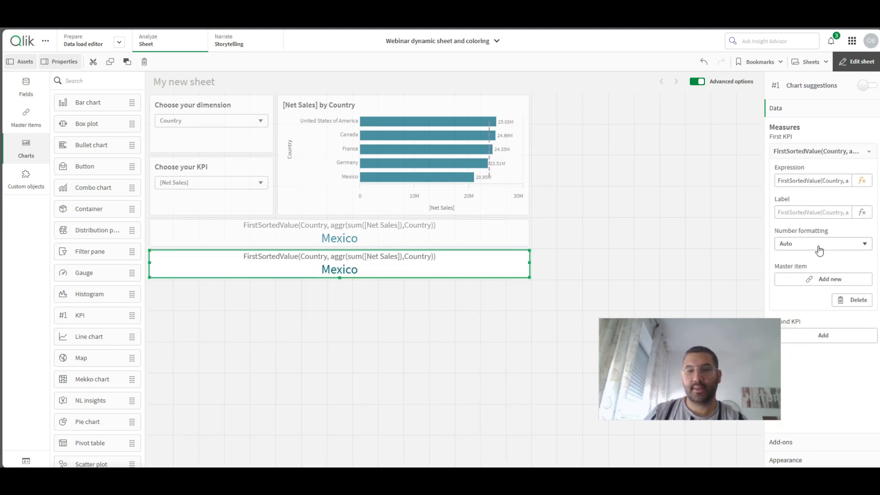
# - Negate the sort weight in the copied KPI's expression to FirstSortedValue(Country, -aggr(sum([Net Sales]),Country)), apply it, and select the original KPI
pyautogui.click(861, 179)
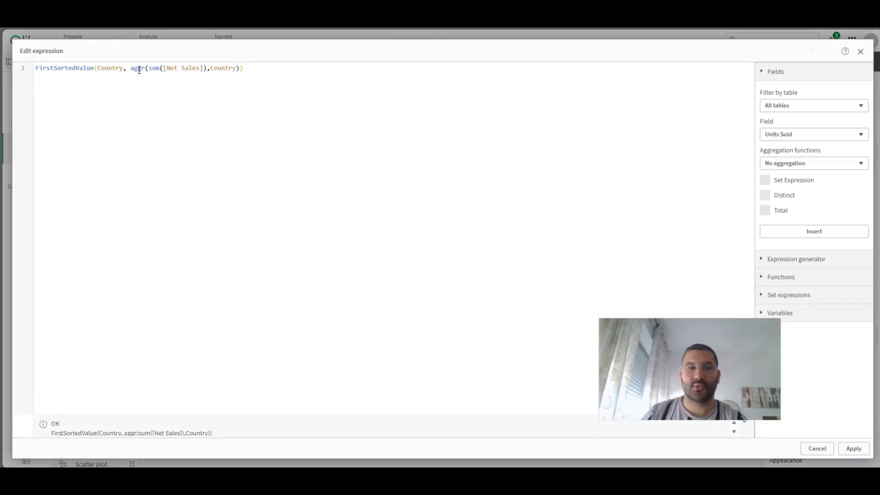
pyautogui.write('-')
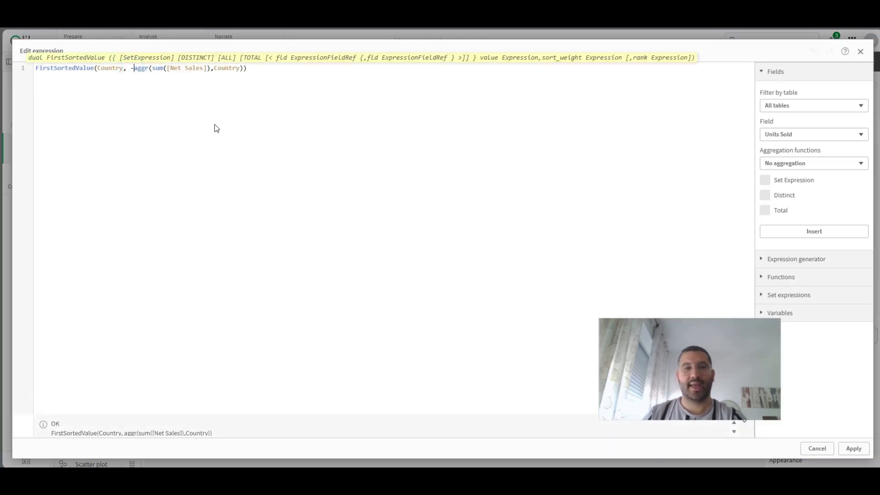
pyautogui.click(850, 450)
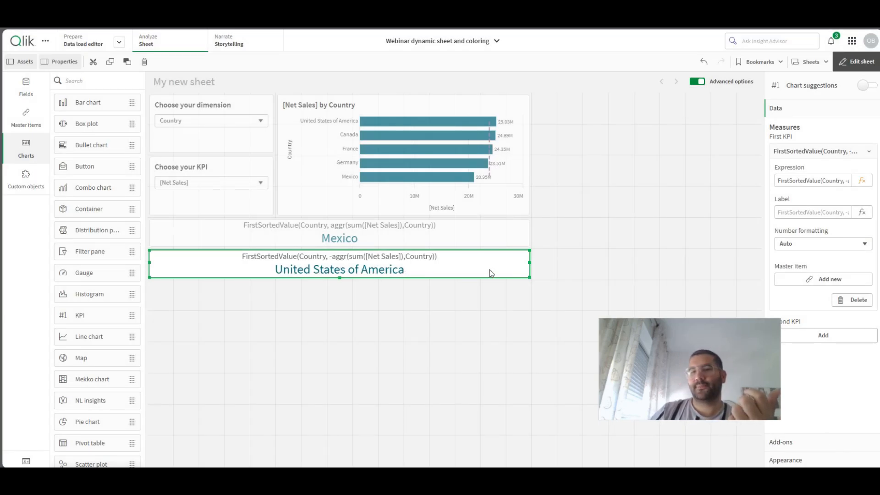
pyautogui.click(411, 233)
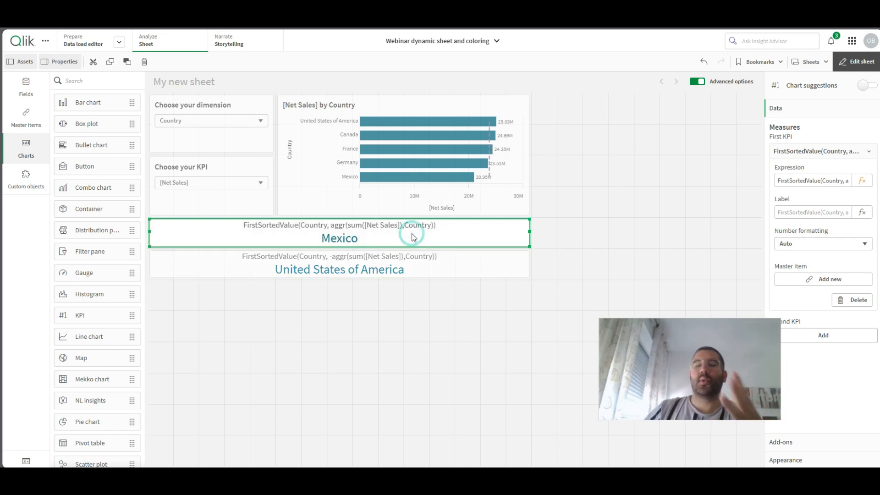
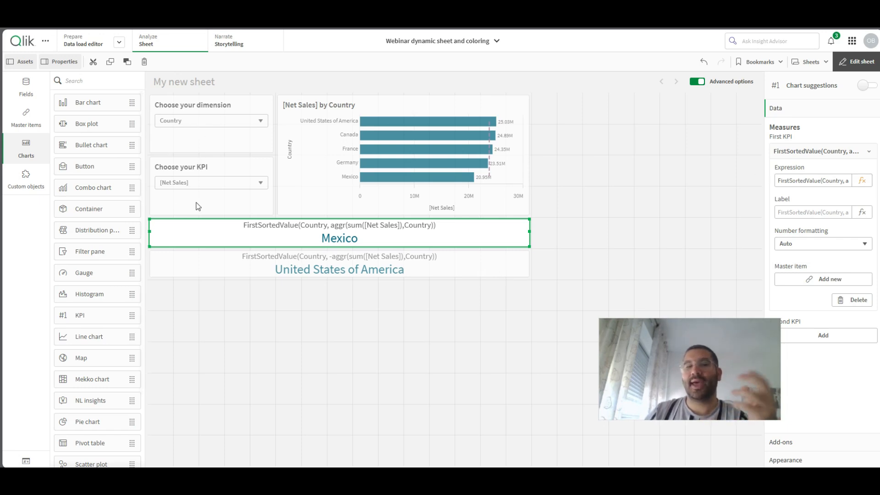
# - Open the lowest-value KPI's expression for editing, compose the variable reference $(vDynamicDimension) on a spare line and cut it for reuse
pyautogui.click(861, 182)
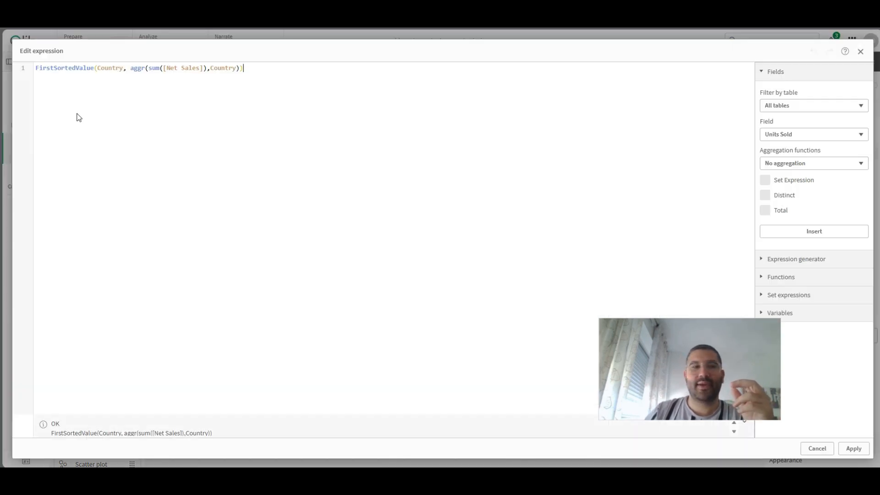
pyautogui.click(112, 69)
pyautogui.write('$(vdy')
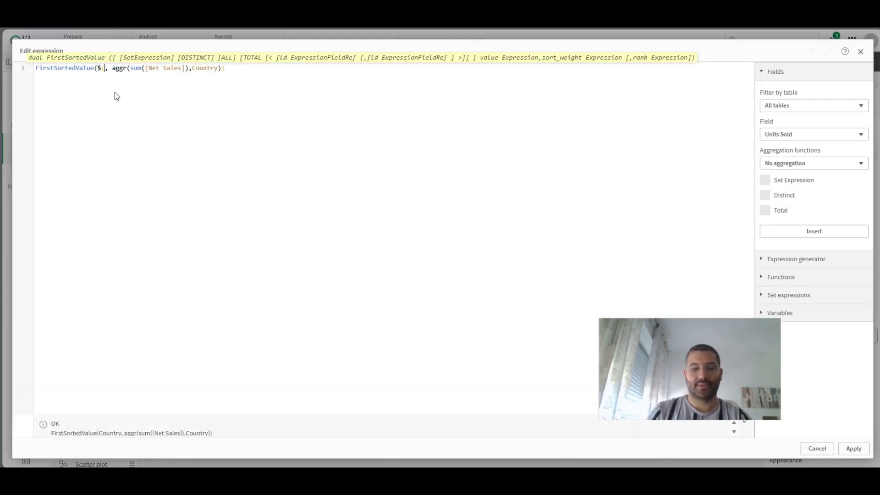
pyautogui.click(271, 92)
pyautogui.press('Return')
pyautogui.press('Return')
pyautogui.write('$(vdy')
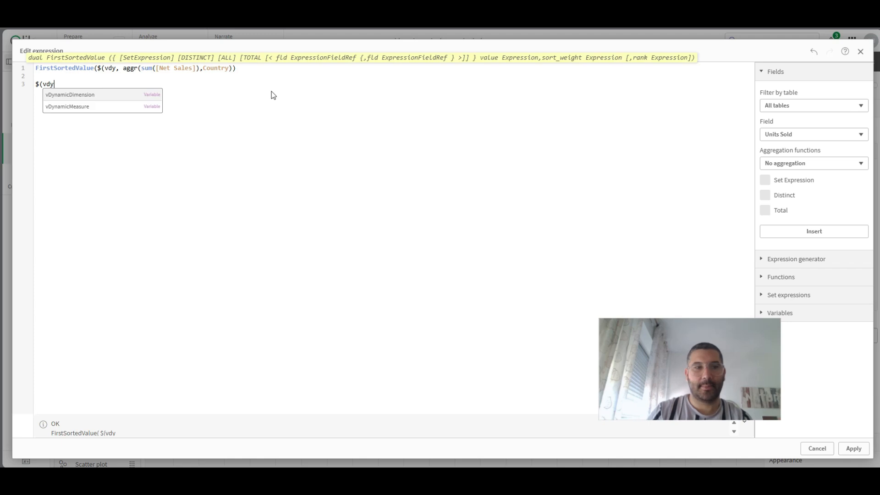
pyautogui.press('Return')
pyautogui.click(113, 90)
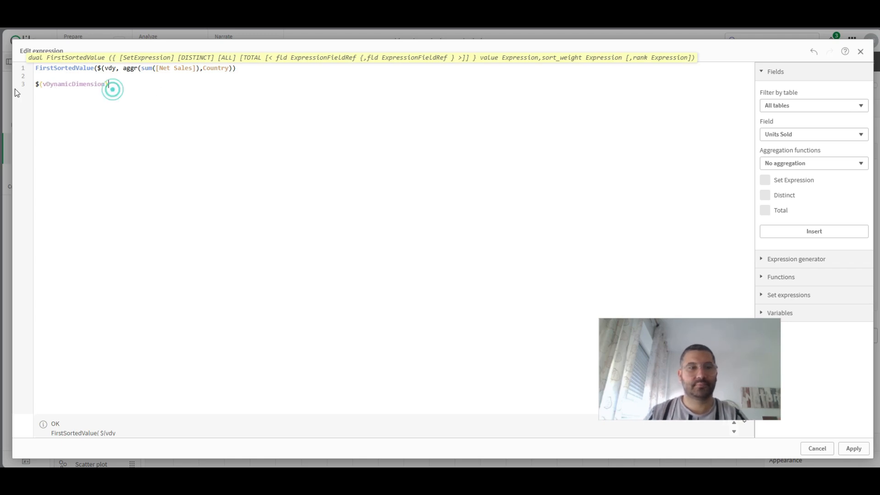
pyautogui.moveTo(123, 85); pyautogui.dragTo(35, 85)
pyautogui.hotkey('ctrl', 'c')
pyautogui.press('BackSpace')
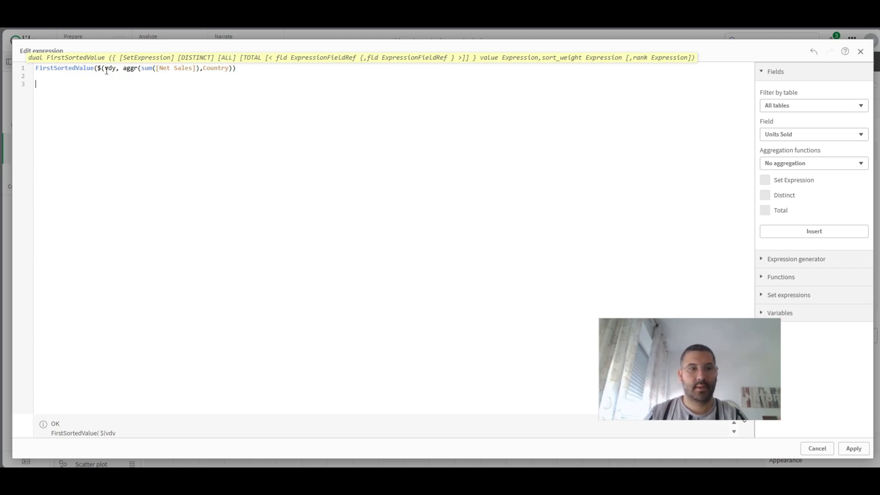
# - Replace both Country references in the FirstSortedValue expression with the cut $(vDynamicDimension) reference
pyautogui.hotkey('ctrl', 'v')
pyautogui.doubleClick(268, 68)
pyautogui.hotkey('ctrl', 'v')
# - Compose the reference $(vDynamicMeasure) on a spare line and move it into the sum in place of [Net Sales]
pyautogui.click(390, 87)
pyautogui.write('$(vDynamicMeasure)')
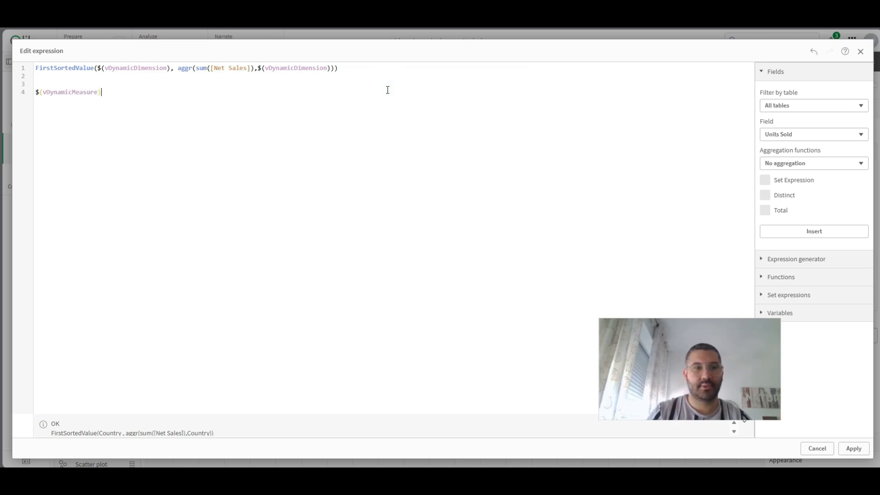
pyautogui.moveTo(114, 91); pyautogui.dragTo(28, 96)
pyautogui.hotkey('ctrl', 'x')
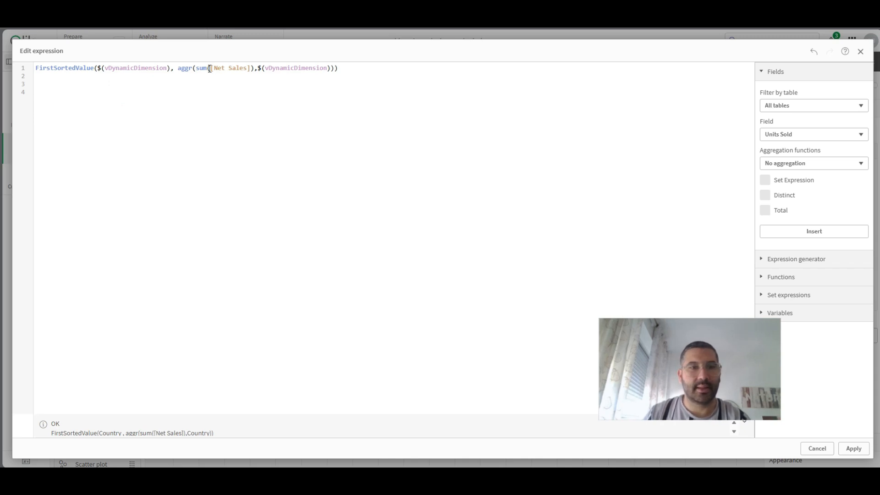
pyautogui.moveTo(210, 69); pyautogui.dragTo(248, 69)
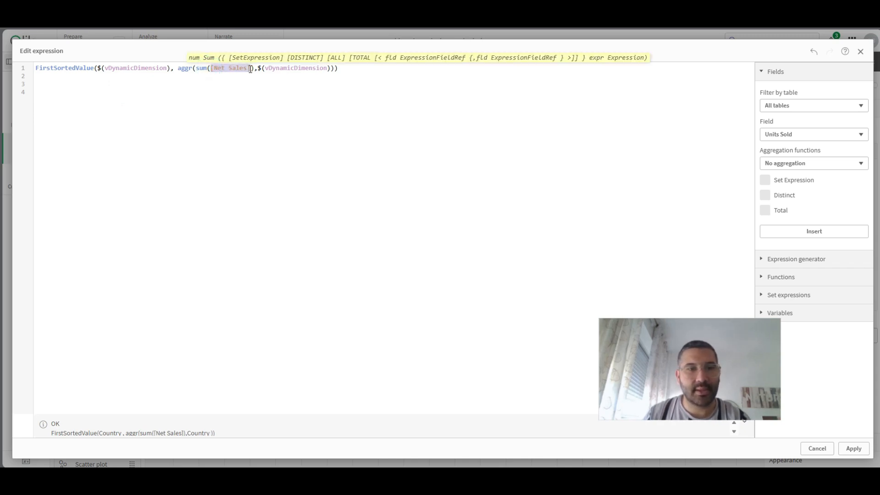
pyautogui.hotkey('ctrl', 'v')
# - Remove the leftover blank lines below the FirstSortedValue expression, copy the expression and apply it
pyautogui.click(88, 104)
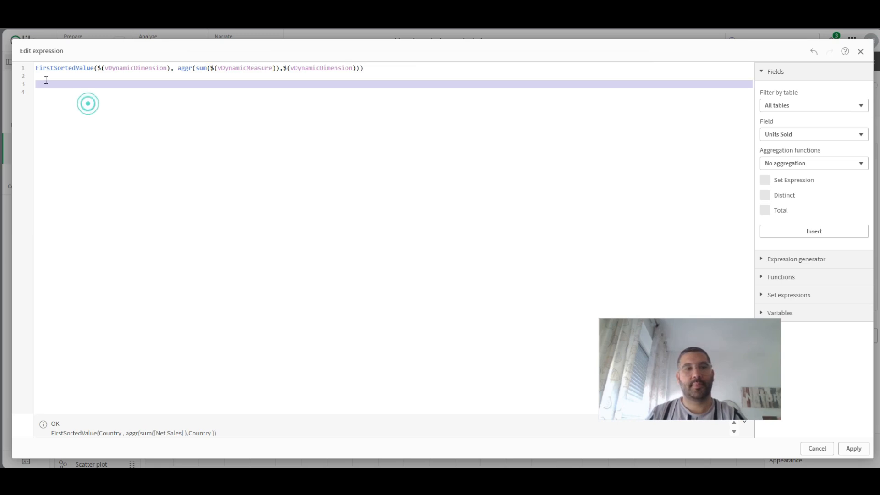
pyautogui.press('BackSpace')
pyautogui.press('BackSpace')
pyautogui.press('BackSpace')
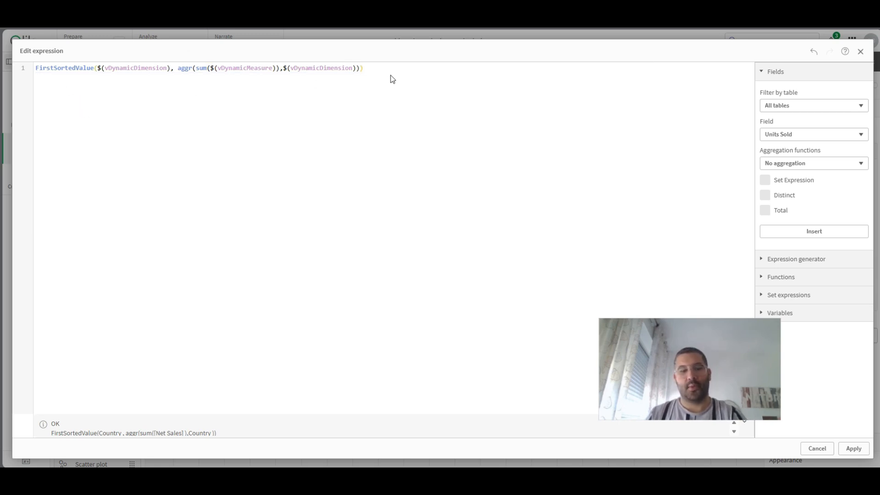
pyautogui.click(855, 448)
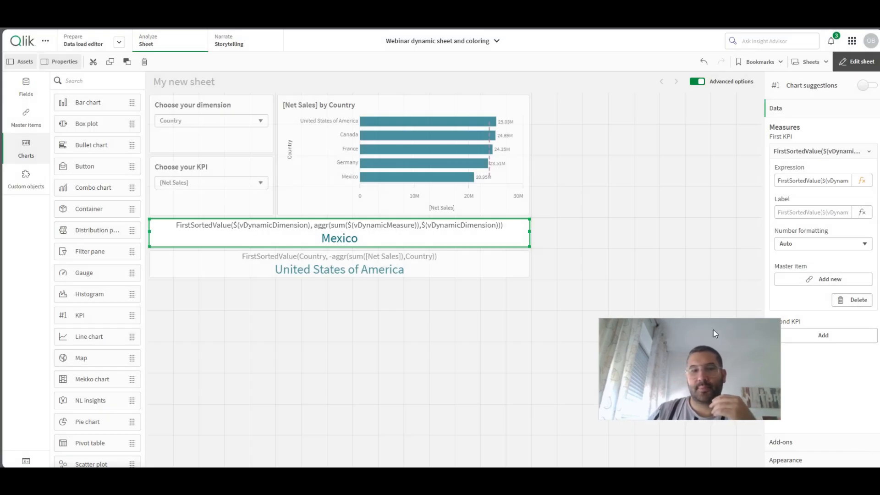
# - Replace the highest-value KPI's expression with FirstSortedValue($(vDynamicDimension), -aggr(sum($(vDynamicMeasure)),$(vDynamicDimension))) and apply it
pyautogui.click(351, 261)
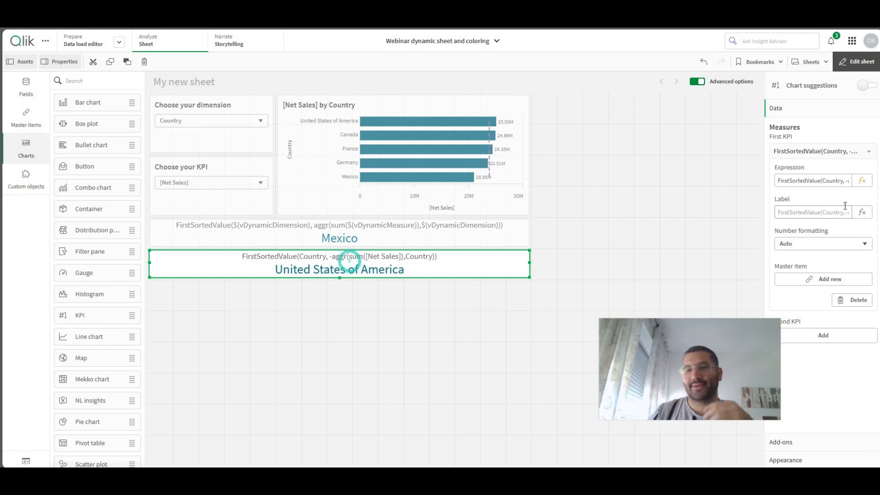
pyautogui.click(861, 181)
pyautogui.hotkey('ctrl', 'a')
pyautogui.hotkey('ctrl', 'v')
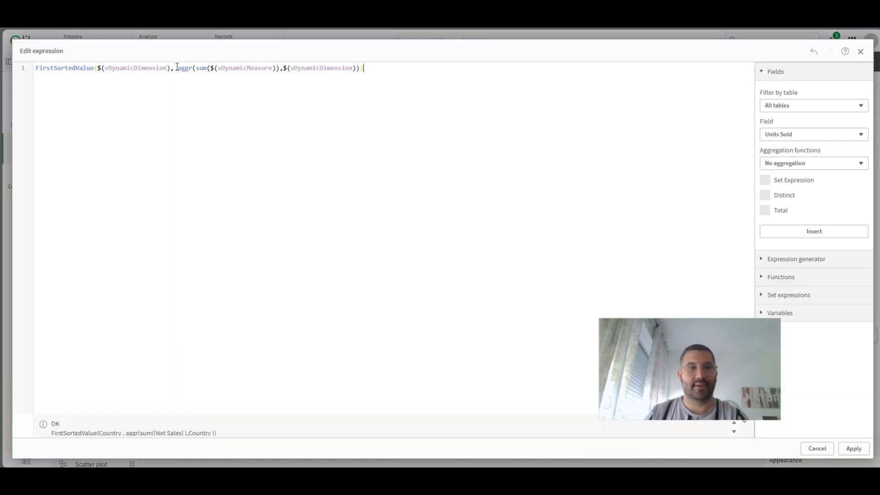
pyautogui.click(177, 68)
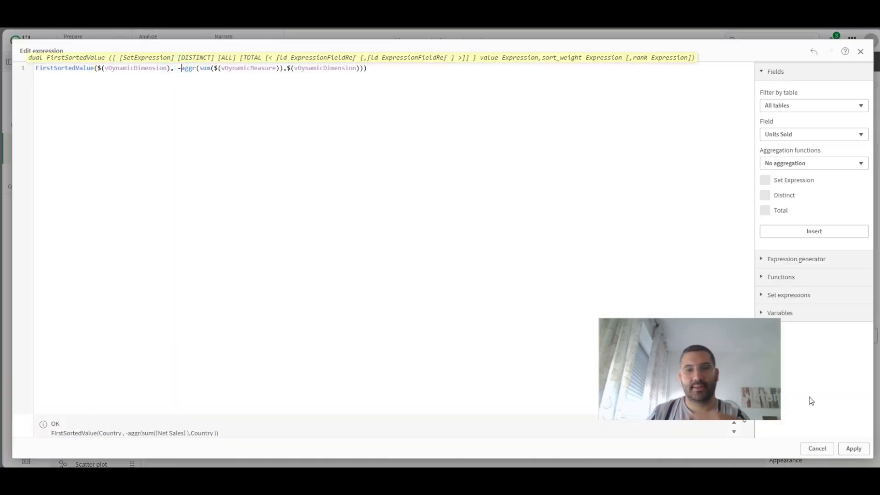
pyautogui.click(854, 448)
# - Leave sheet editing and test the KPIs with the dimension set to Product and the measure set to Profit
pyautogui.click(856, 62)
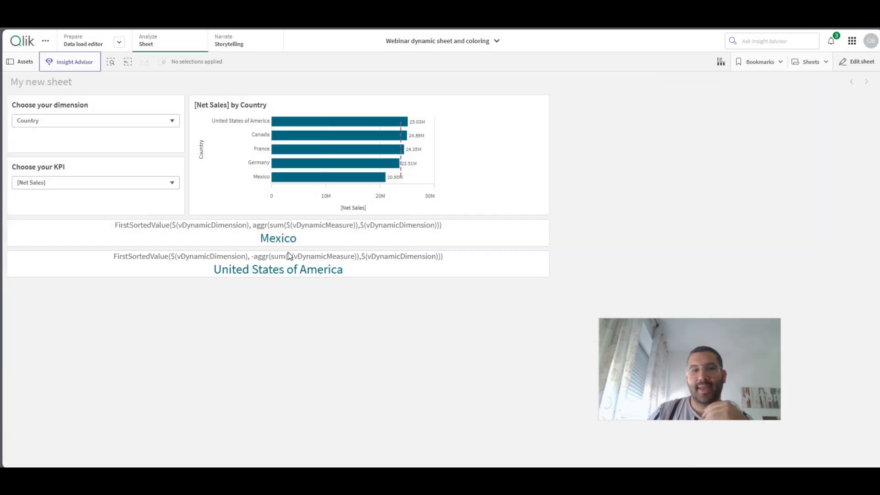
pyautogui.click(19, 121)
pyautogui.click(32, 142)
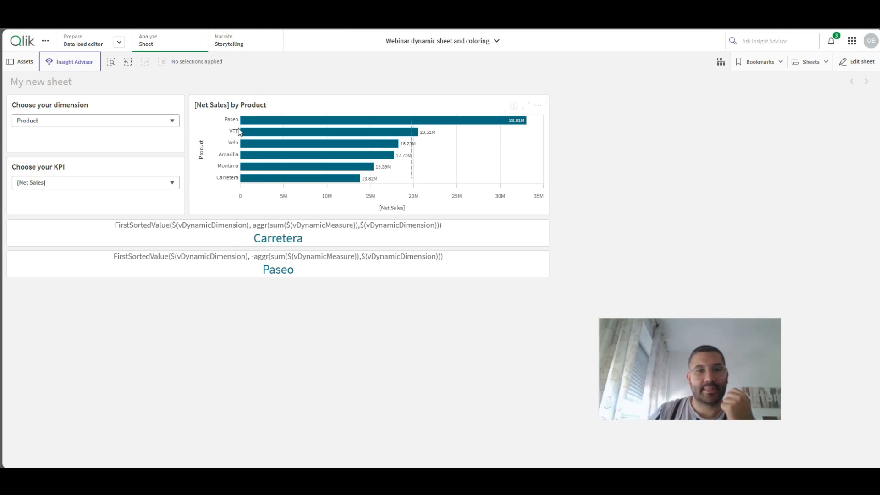
pyautogui.click(50, 185)
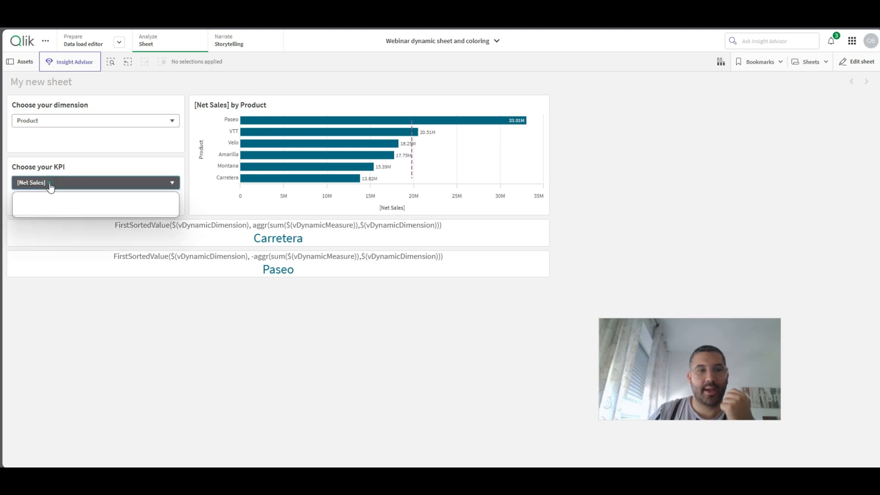
pyautogui.click(31, 203)
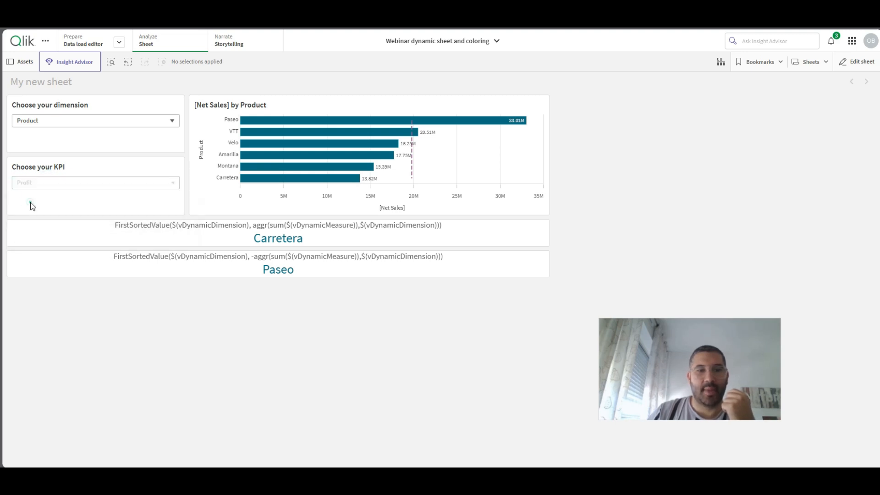
# - Set the dimension to Segment and the measure to [Units Sold], comparing both KPIs with the bar chart
pyautogui.click(56, 121)
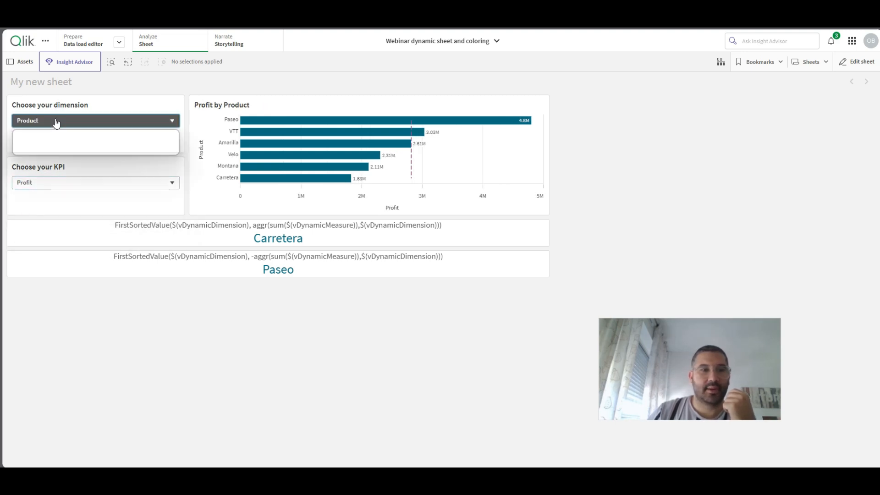
pyautogui.click(38, 148)
pyautogui.click(37, 182)
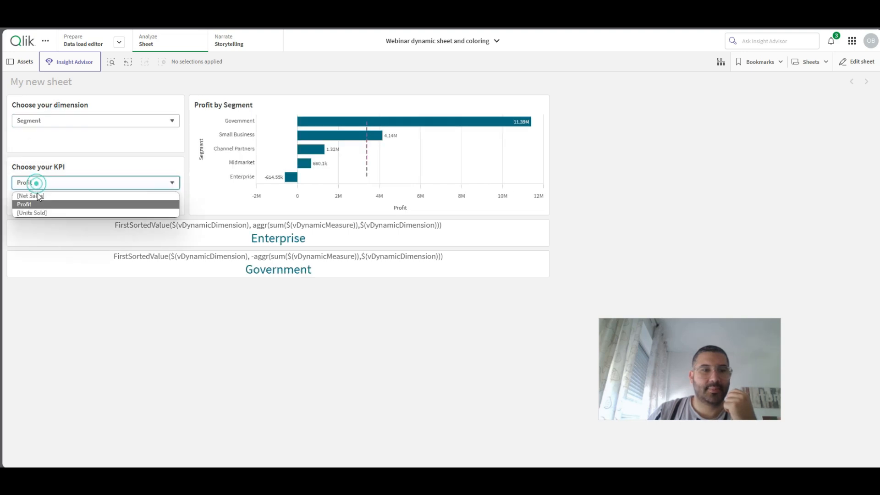
pyautogui.click(40, 209)
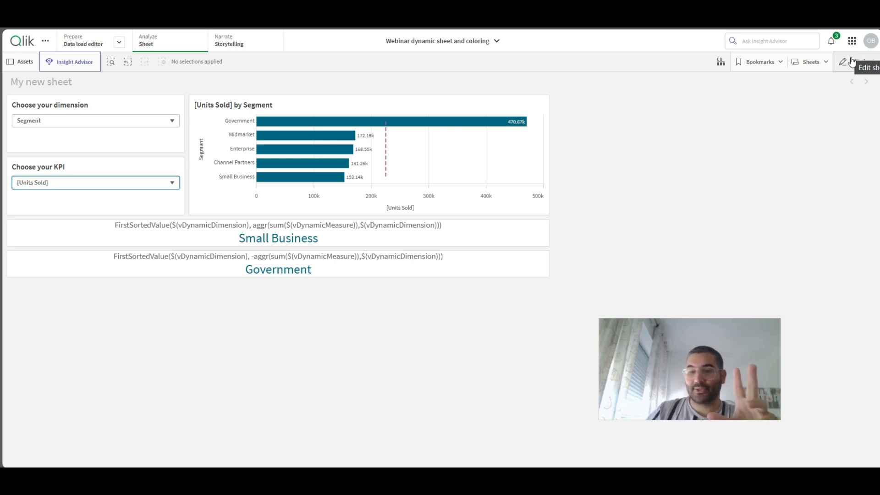
# - Resume sheet editing, copy the lowest-value KPI's full FirstSortedValue expression and close its expression editor
pyautogui.click(852, 62)
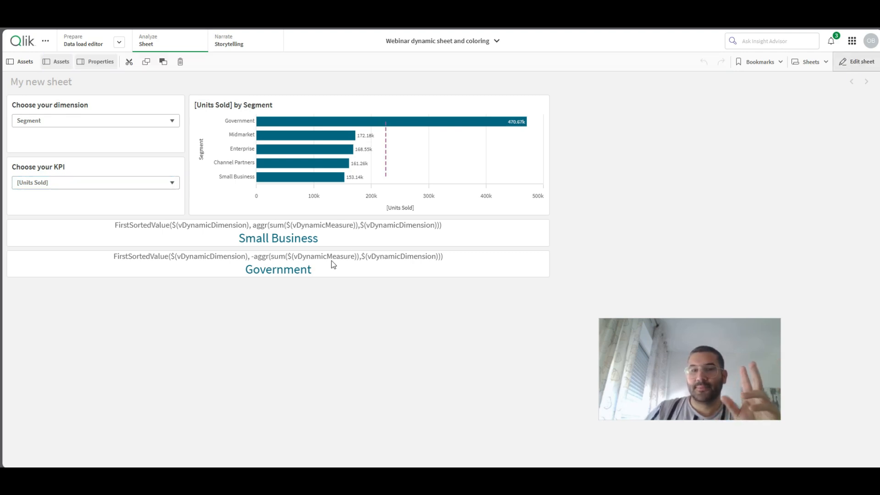
pyautogui.click(331, 261)
pyautogui.click(335, 231)
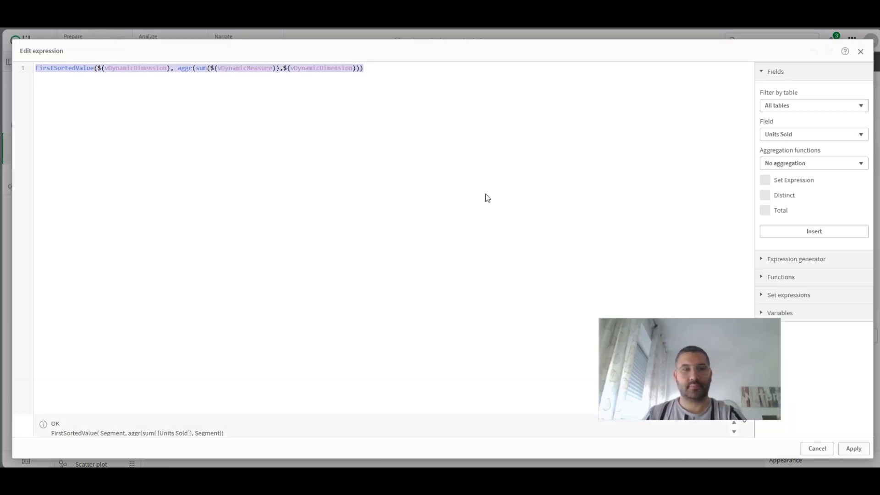
pyautogui.click(861, 448)
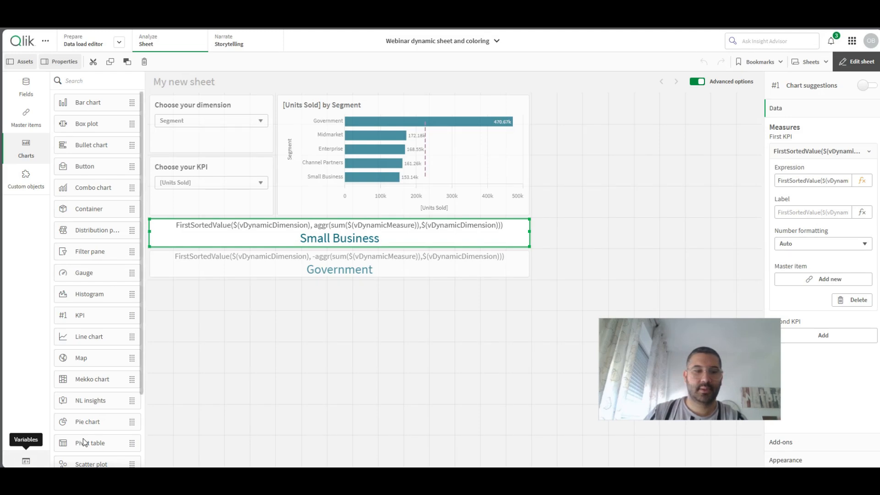
# - Start a new variable in the app's variable list and name it vMinDimByMeasure
pyautogui.click(25, 462)
pyautogui.click(669, 96)
pyautogui.click(271, 197)
pyautogui.write('v')
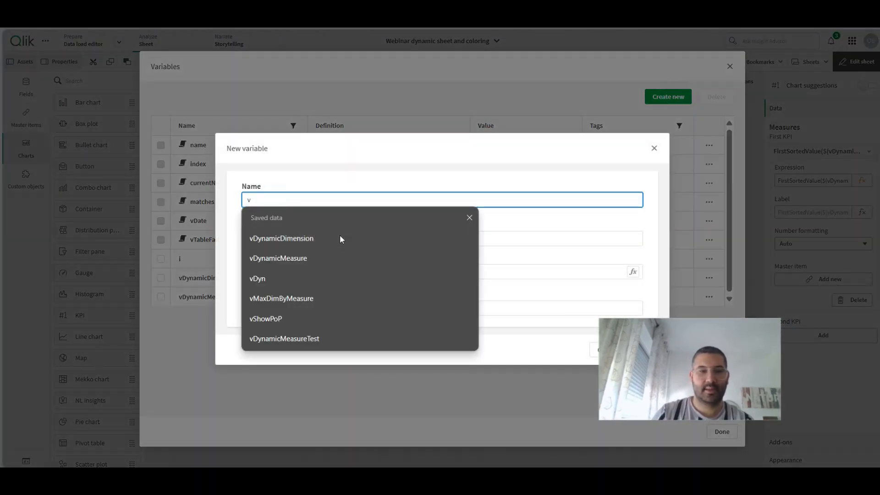
pyautogui.write('MinDimByMeasure')
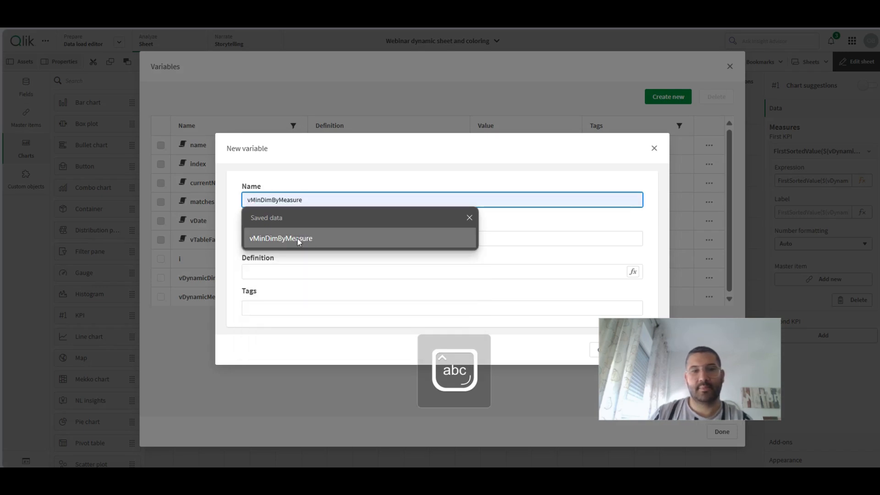
pyautogui.click(297, 237)
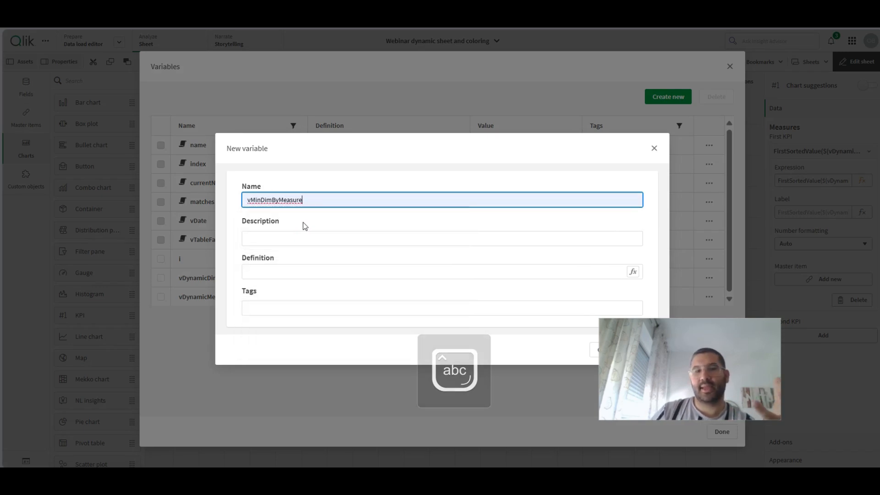
# - Define the variable as FirstSortedValue($(vDynamicDimension), aggr(sum($(vDynamicMeasure)),$(vDynamicDimension))) and create it
pyautogui.click(634, 272)
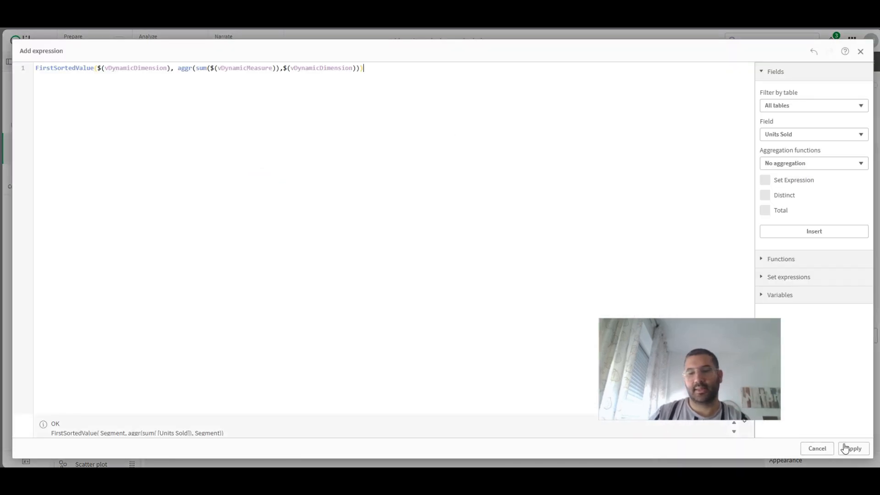
pyautogui.click(853, 449)
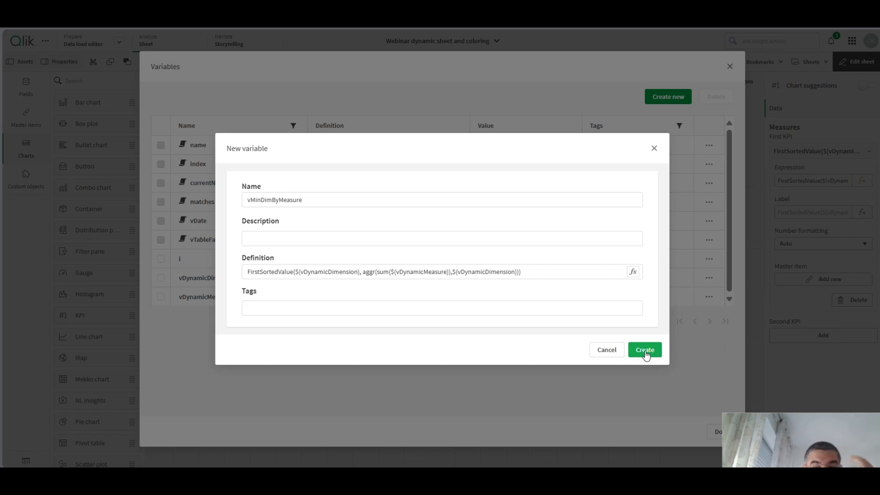
pyautogui.click(643, 354)
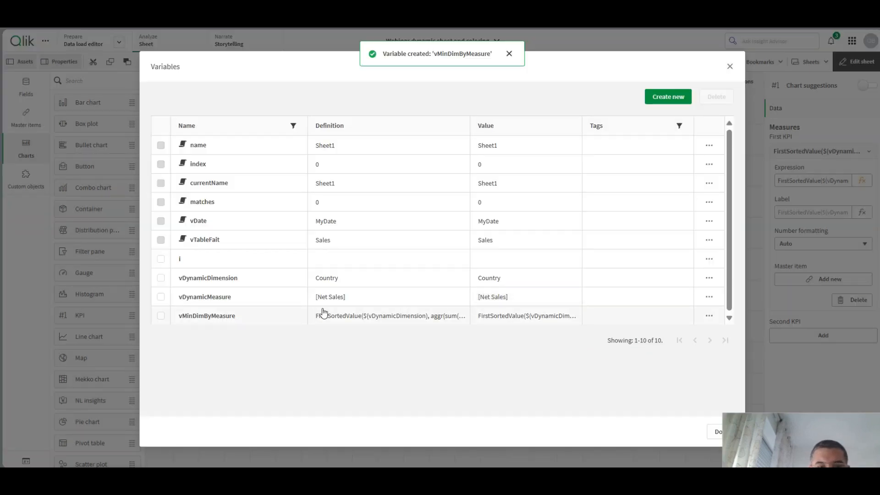
# - Duplicate vMinDimByMeasure as vMaxDimByMeasure, adding a minus sign before aggr in the copy's definition
pyautogui.click(709, 317)
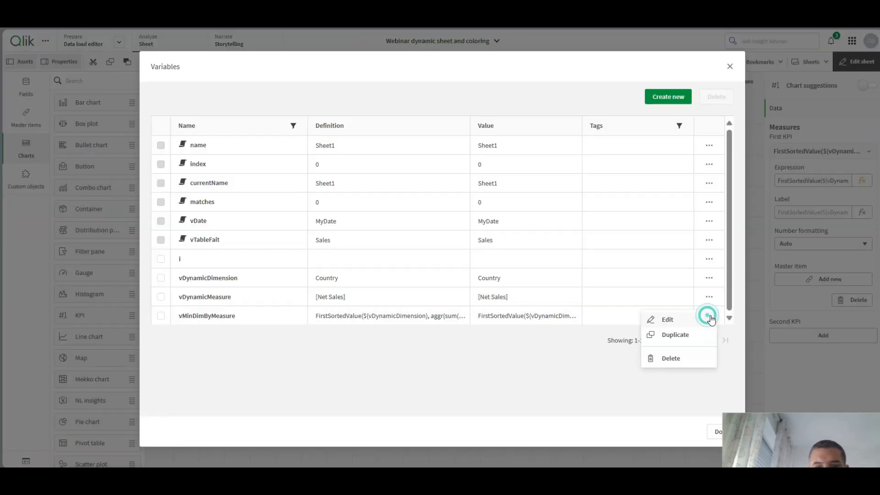
pyautogui.click(698, 335)
pyautogui.click(262, 201)
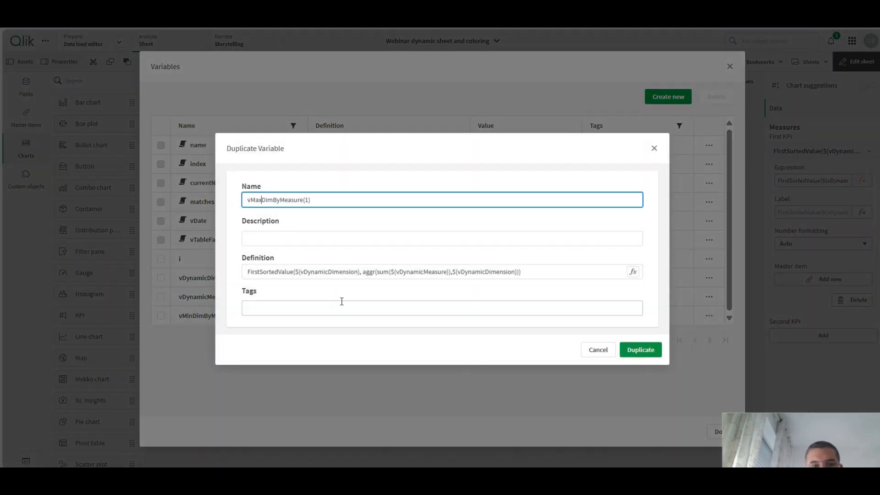
pyautogui.press('BackSpace')
pyautogui.press('BackSpace')
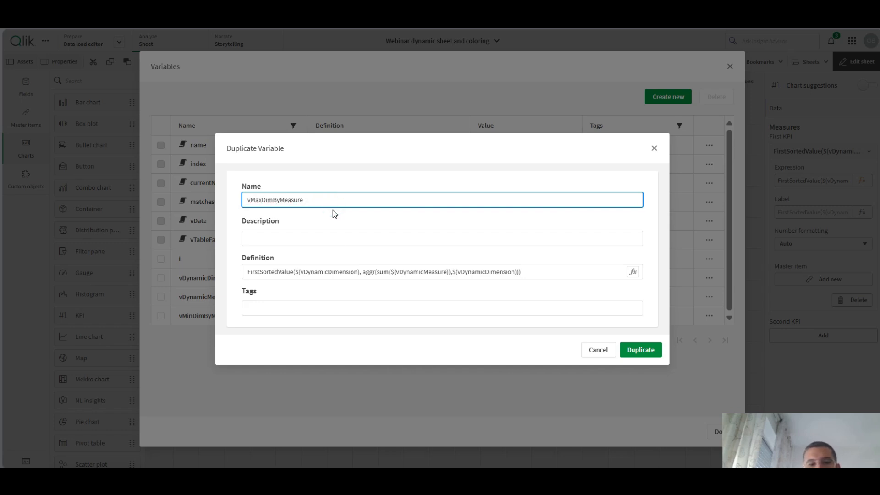
pyautogui.click(365, 273)
pyautogui.write('-')
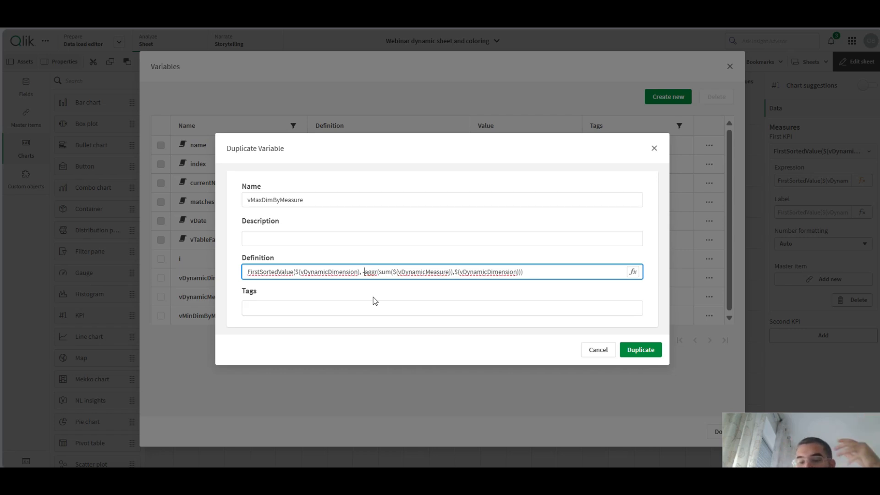
pyautogui.click(639, 356)
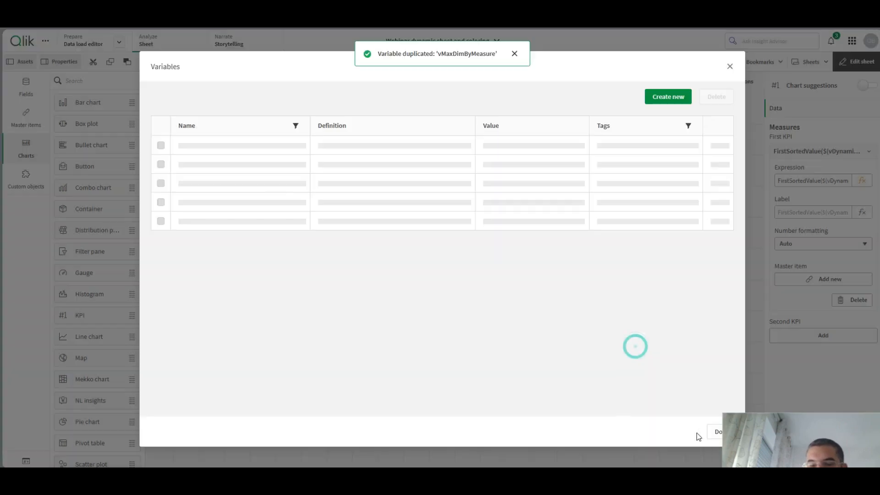
# - Close the variable list and replace the lowest-value KPI's expression with $(vMinDimByMeasure)
pyautogui.click(715, 433)
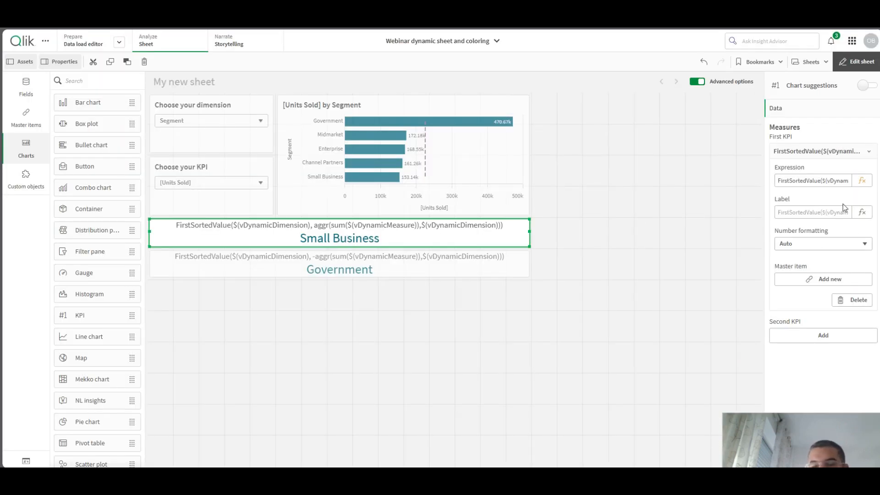
pyautogui.click(869, 188)
pyautogui.hotkey('ctrl', 'a')
pyautogui.write('$(v')
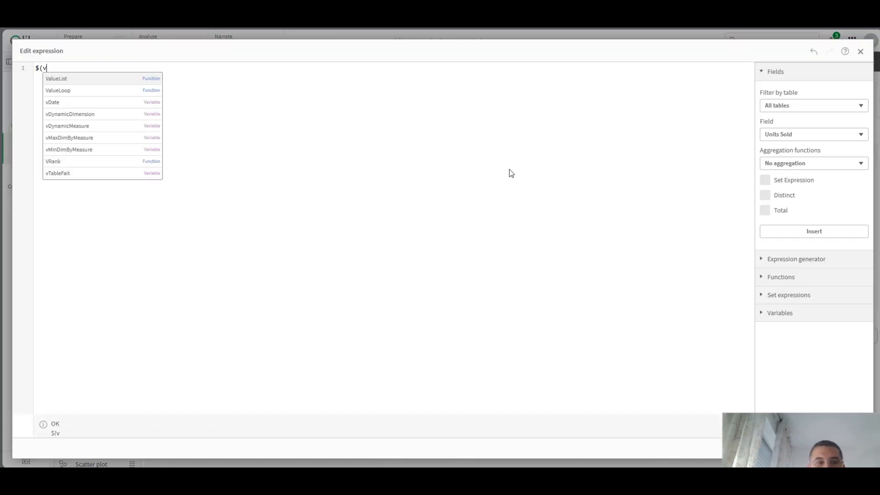
pyautogui.write('mi')
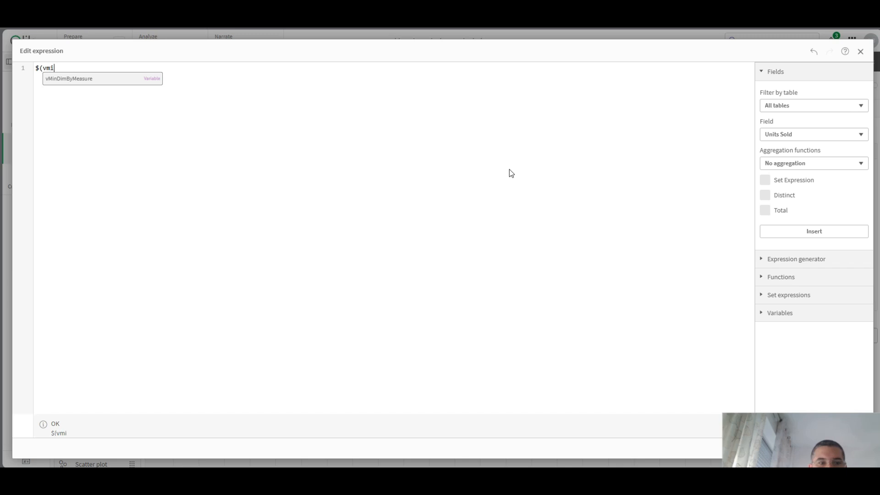
pyautogui.press('Return')
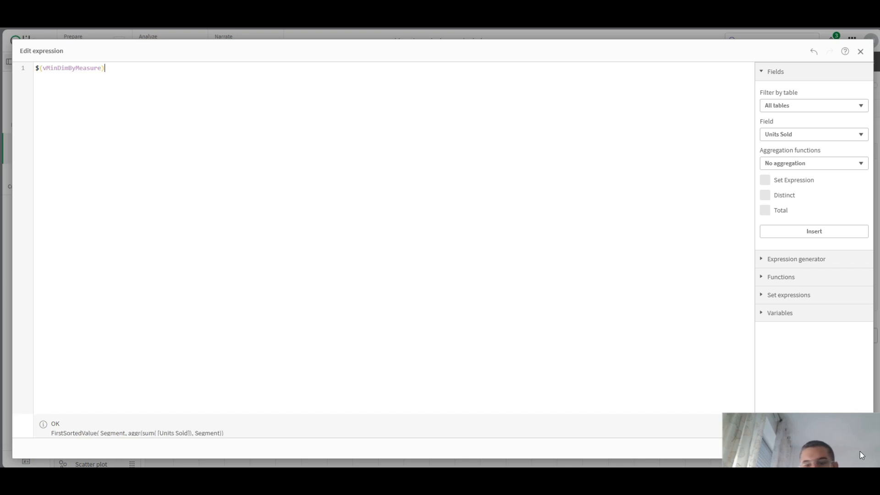
pyautogui.click(853, 449)
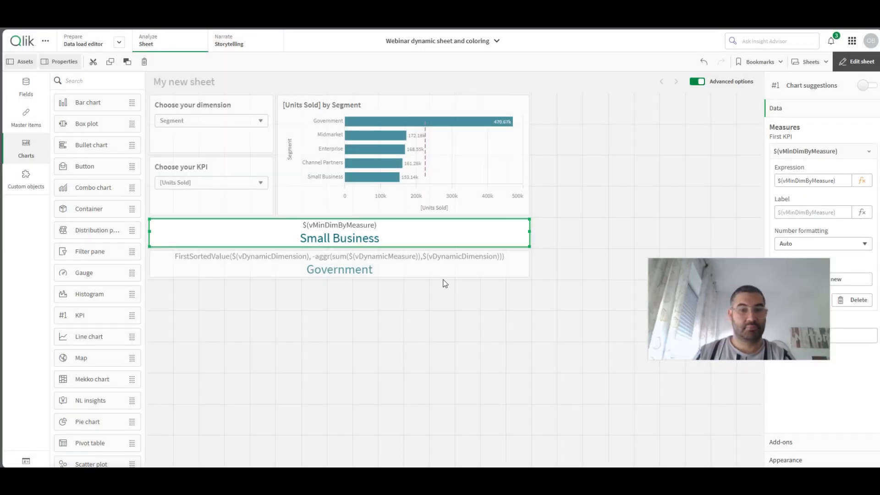
# - Replace the highest-value KPI's expression with $(vMaxDimByMeasure) and apply it
pyautogui.click(431, 263)
pyautogui.click(862, 181)
pyautogui.hotkey('ctrl', 'a')
pyautogui.write('$')
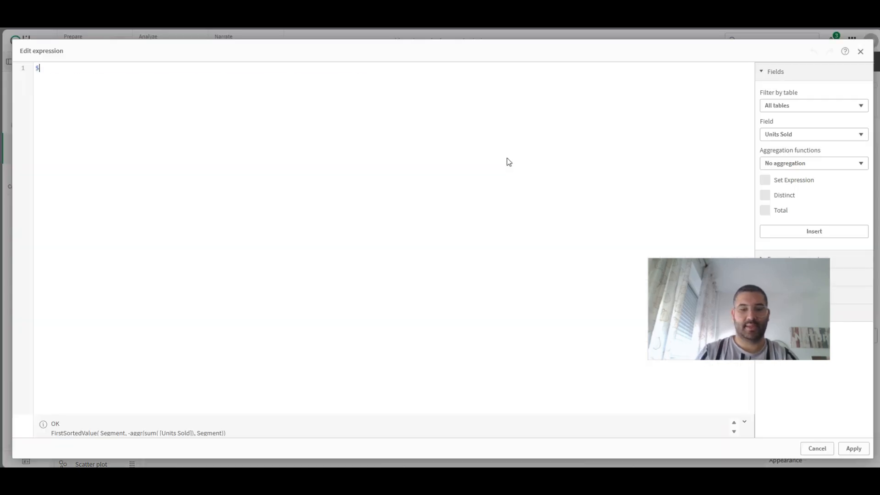
pyautogui.write('(vmaxDimByMeasure)')
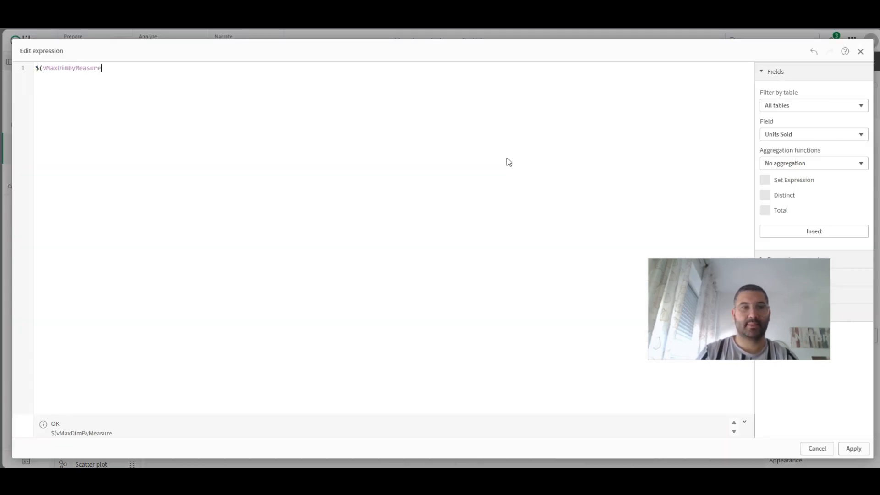
pyautogui.click(842, 448)
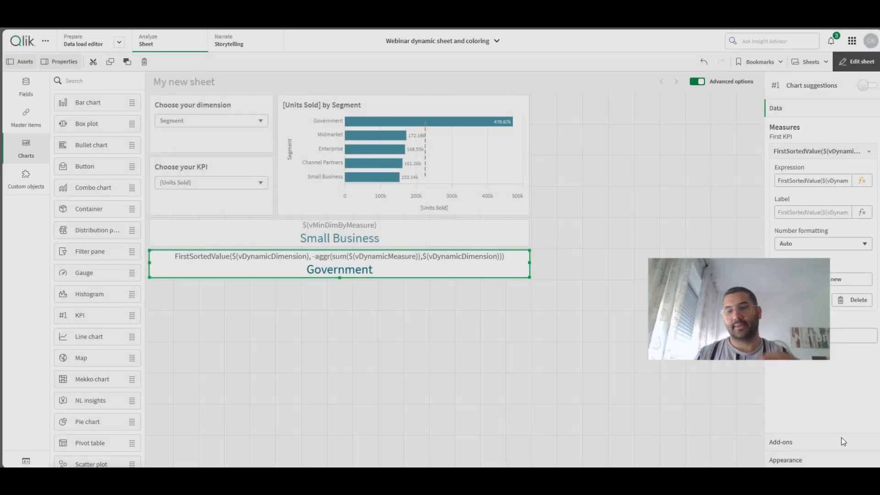
# - Leave sheet editing and choose Country as the chart's dimension
pyautogui.click(865, 68)
pyautogui.click(27, 120)
pyautogui.click(33, 137)
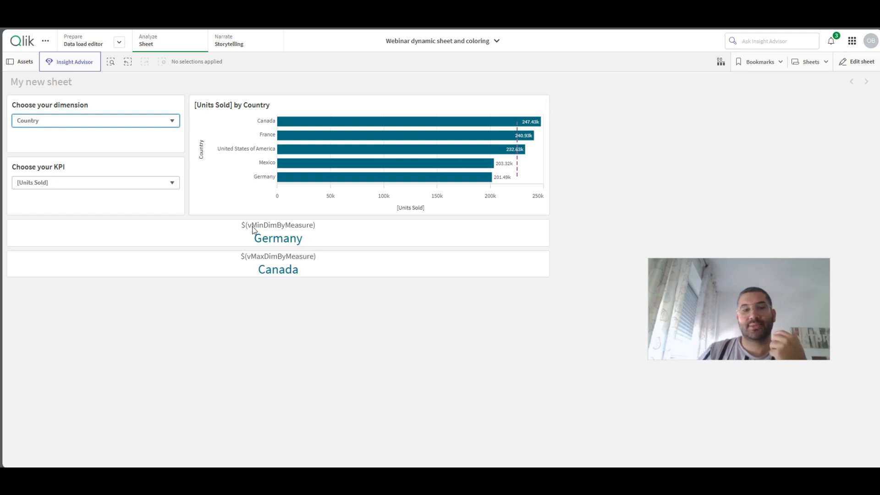
# - Resume sheet editing and switch the bar chart's coloring from automatic to custom, colored by expression
pyautogui.click(859, 65)
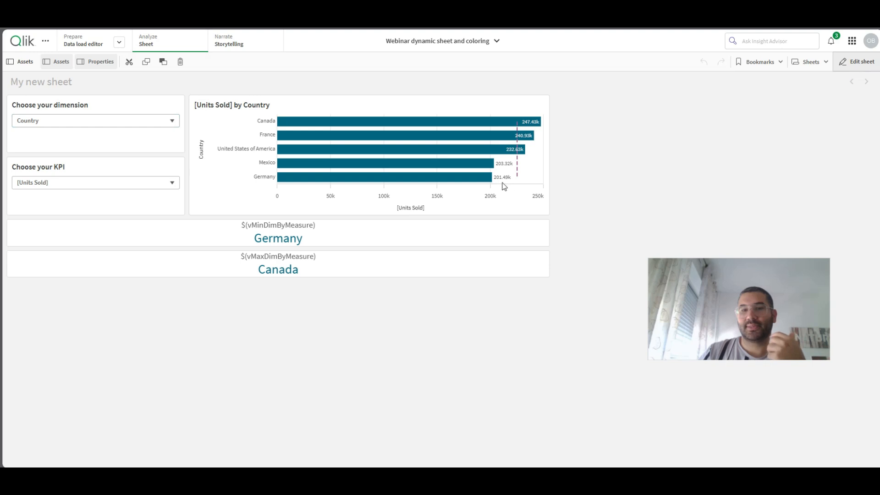
pyautogui.click(467, 165)
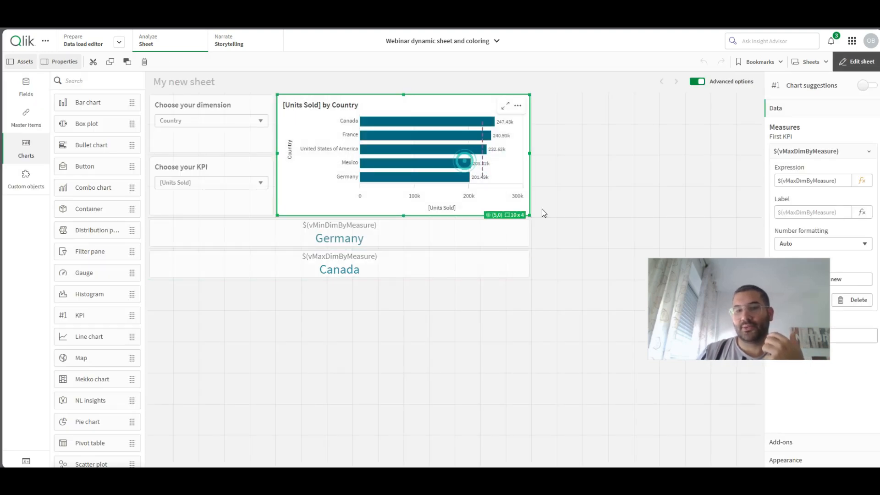
pyautogui.click(803, 460)
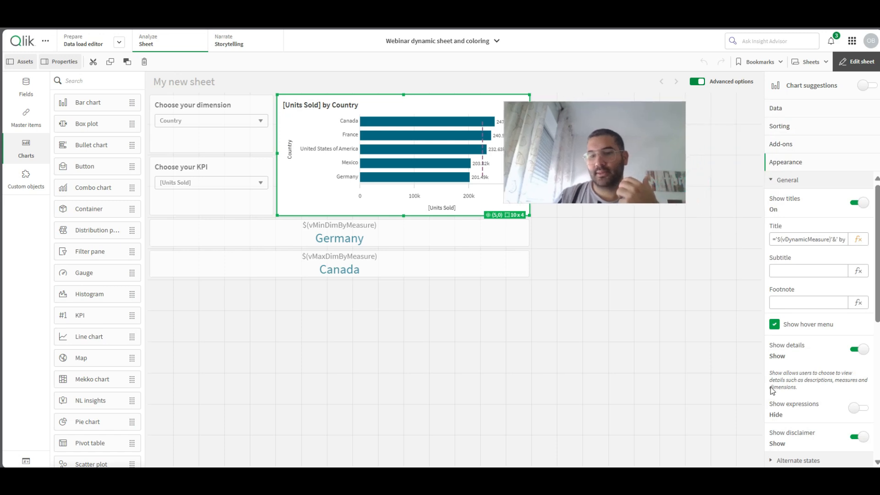
pyautogui.scroll(-5, 825, 381)
pyautogui.scroll(-1, 832, 369)
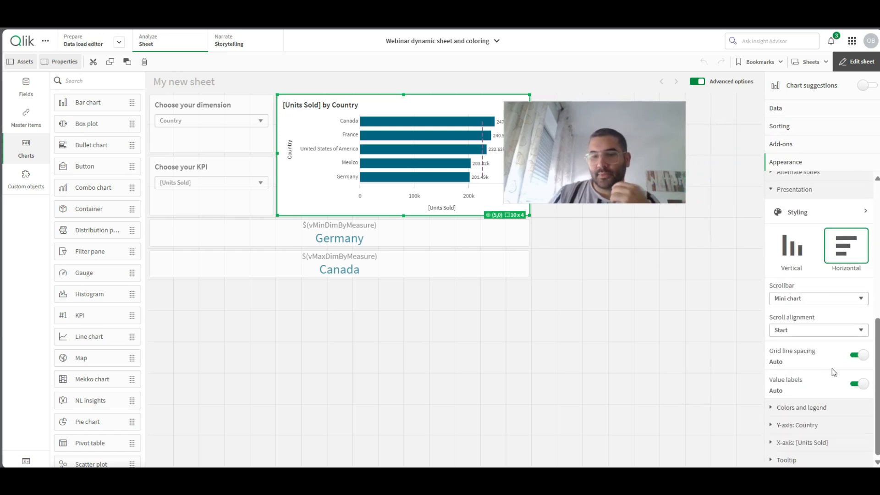
pyautogui.click(807, 414)
pyautogui.click(857, 401)
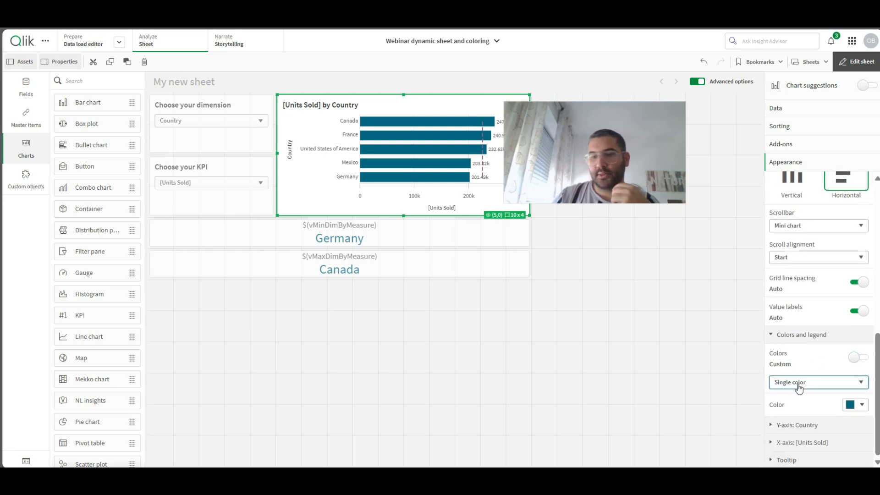
pyautogui.click(799, 388)
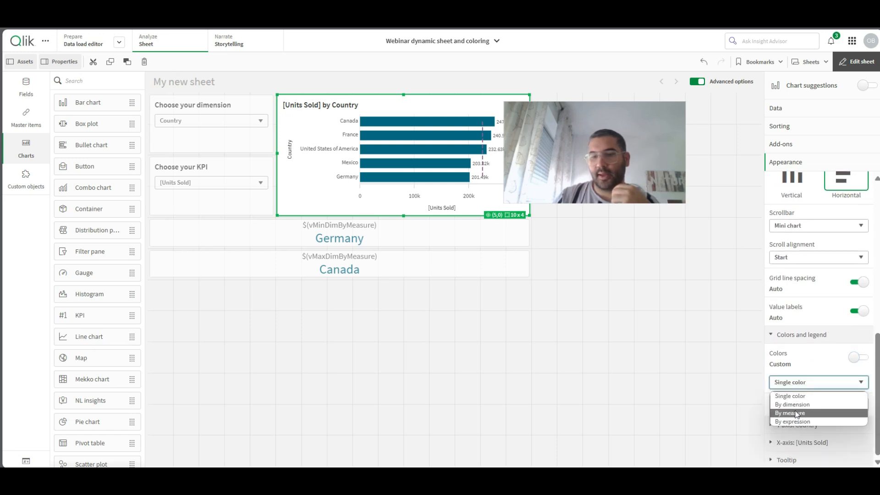
pyautogui.click(806, 421)
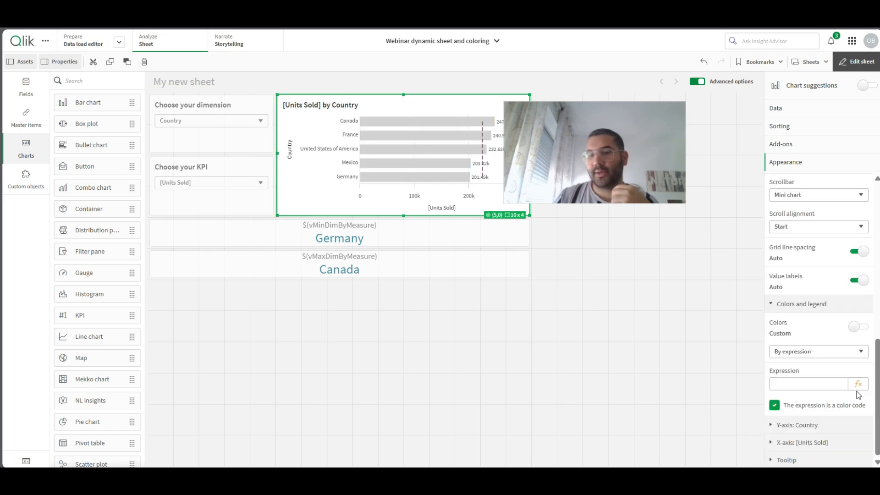
# - Start the bar chart's color expression with if($(vDynamicDimension) = '$(vMinDimByMeasure)',red(), as its first line
pyautogui.click(859, 385)
pyautogui.write('if($(')
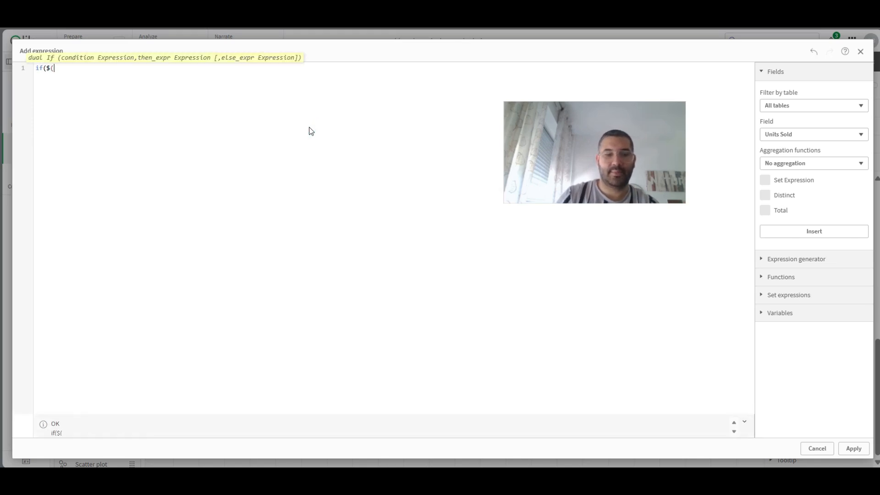
pyautogui.write('vdyn')
pyautogui.press('Return')
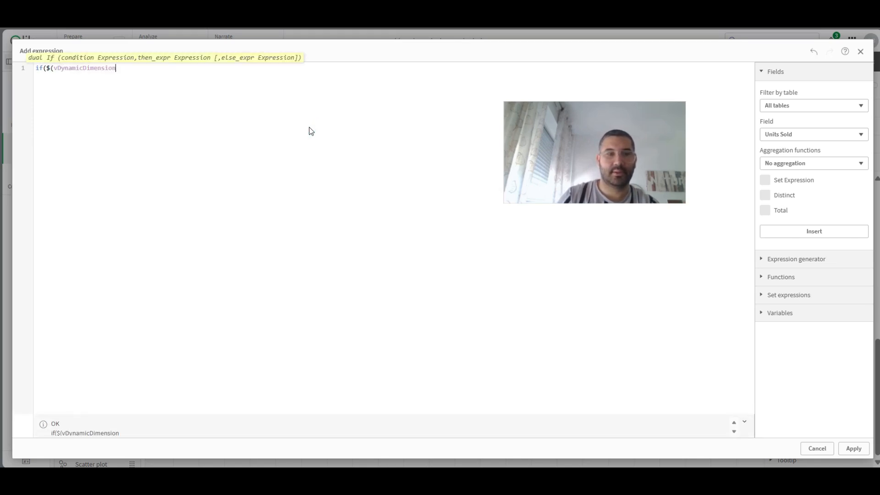
pyautogui.write('=')
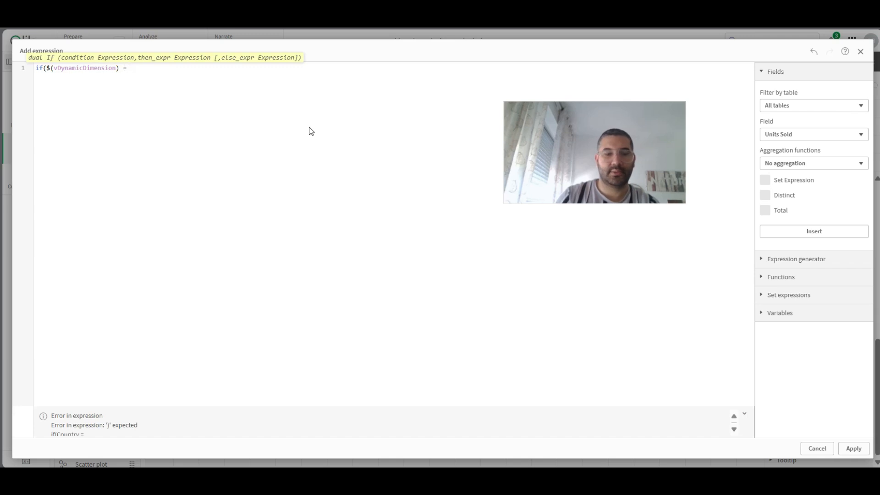
pyautogui.write(' $(vdy')
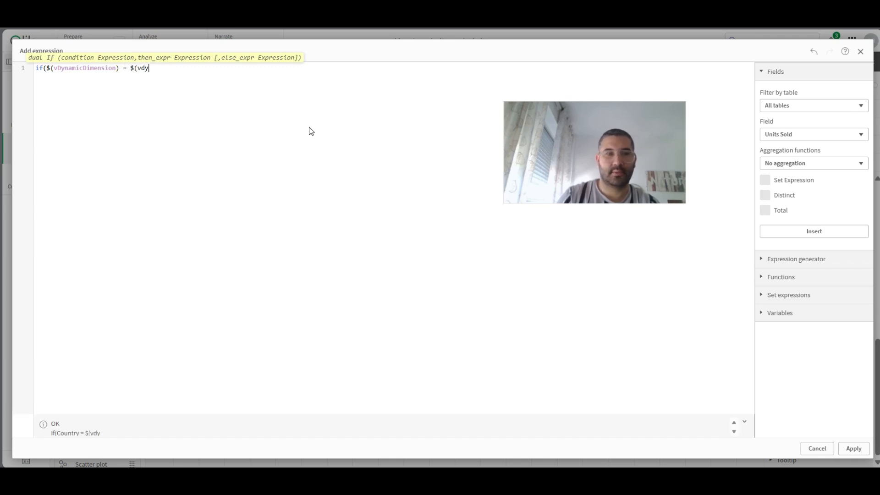
pyautogui.press('BackSpace')
pyautogui.press('BackSpace')
pyautogui.write('m')
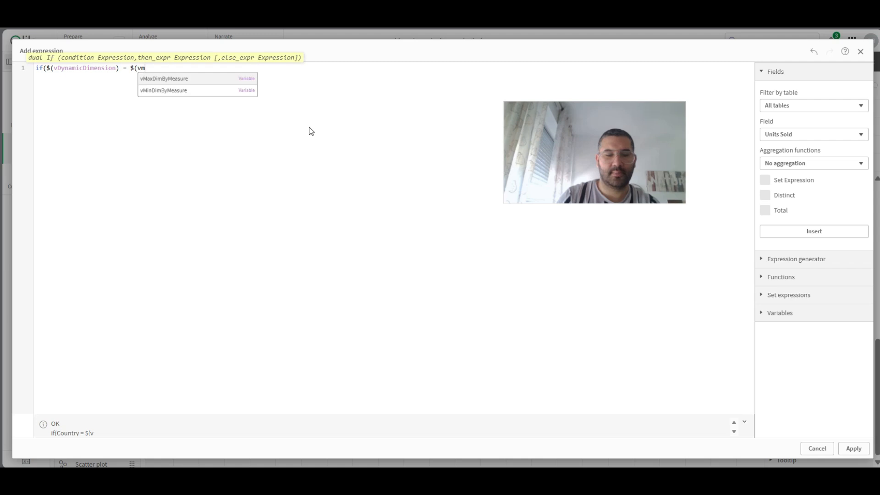
pyautogui.press('Down')
pyautogui.press('Return')
pyautogui.write(")',red(),")
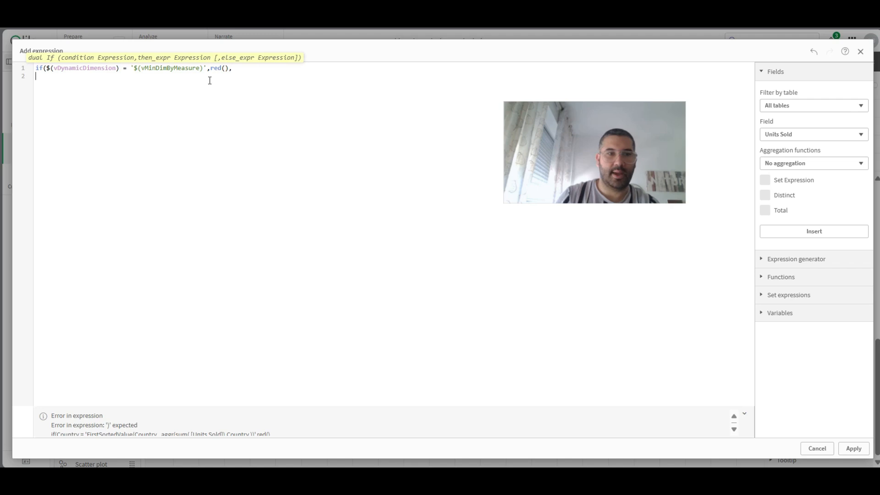
# - Duplicate the if condition onto a second line, remove its trailing comma and close both conditions with parentheses
pyautogui.hotkey('ctrl', 'a')
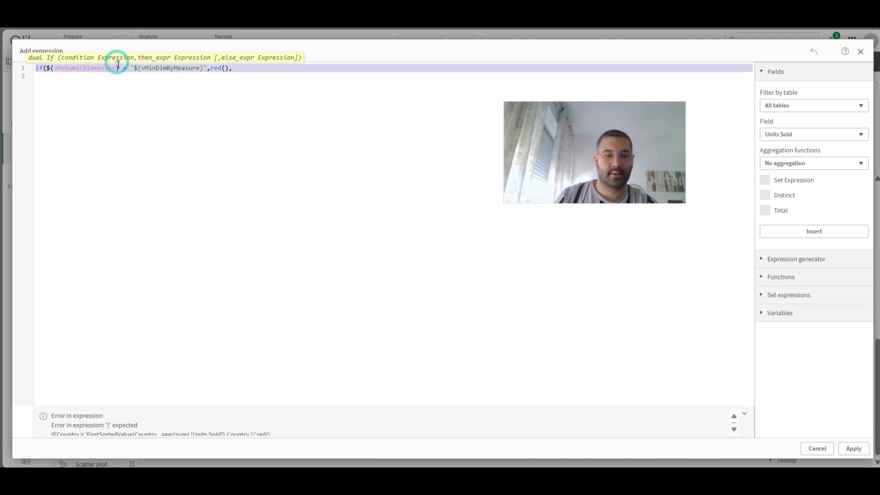
pyautogui.hotkey('ctrl', 'c')
pyautogui.click(74, 77)
pyautogui.hotkey('ctrl', 'v')
pyautogui.press('BackSpace')
pyautogui.press('BackSpace')
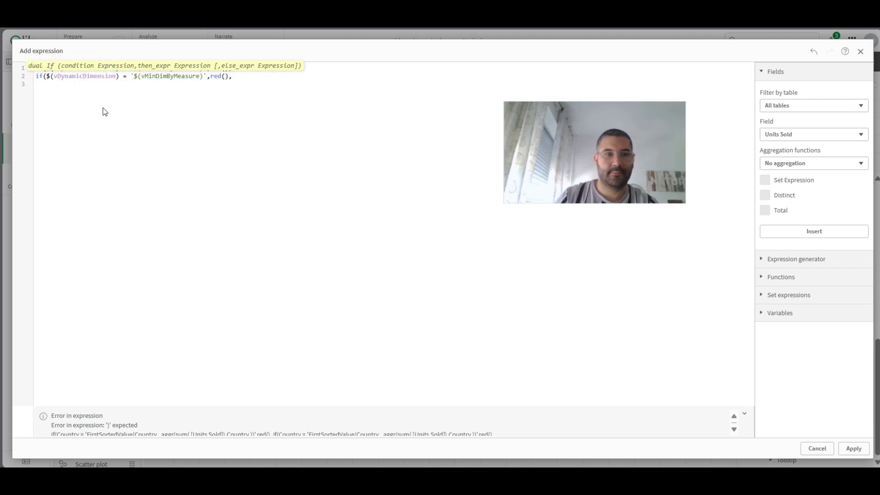
pyautogui.write(')')
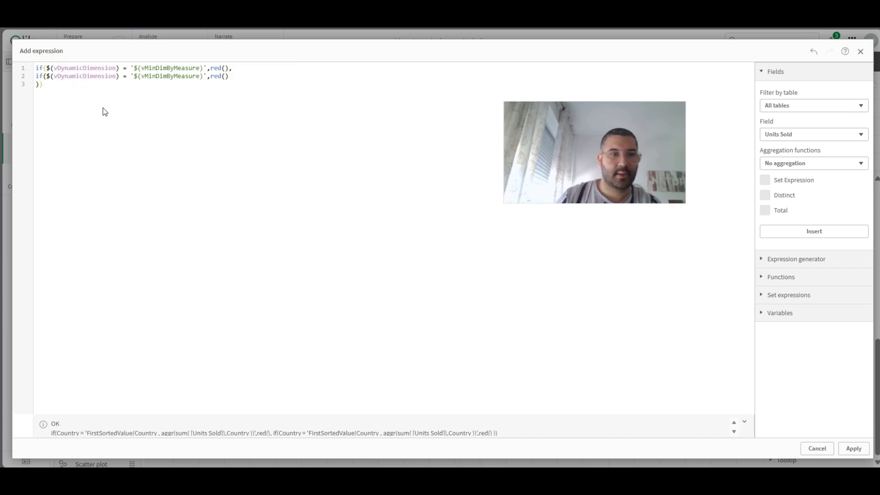
# - Change the second condition to compare with vMaxDimByMeasure and return green(), and apply the color expression
pyautogui.click(151, 76)
pyautogui.write('ax')
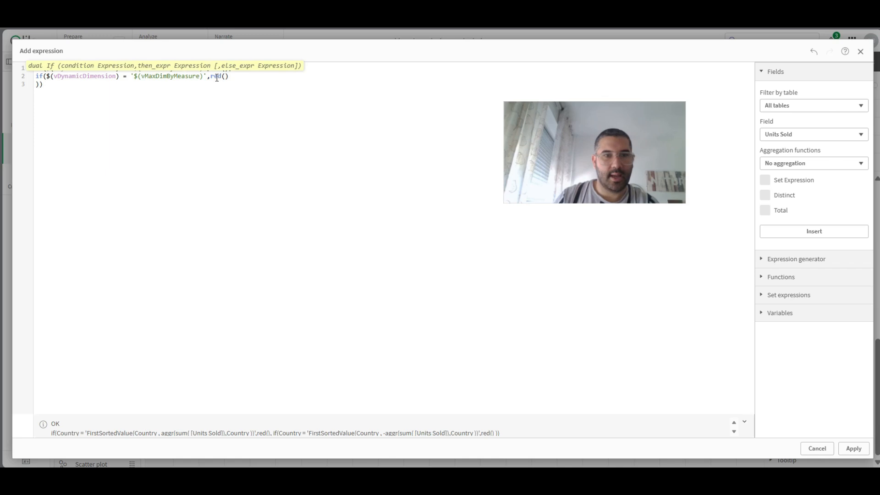
pyautogui.write('green')
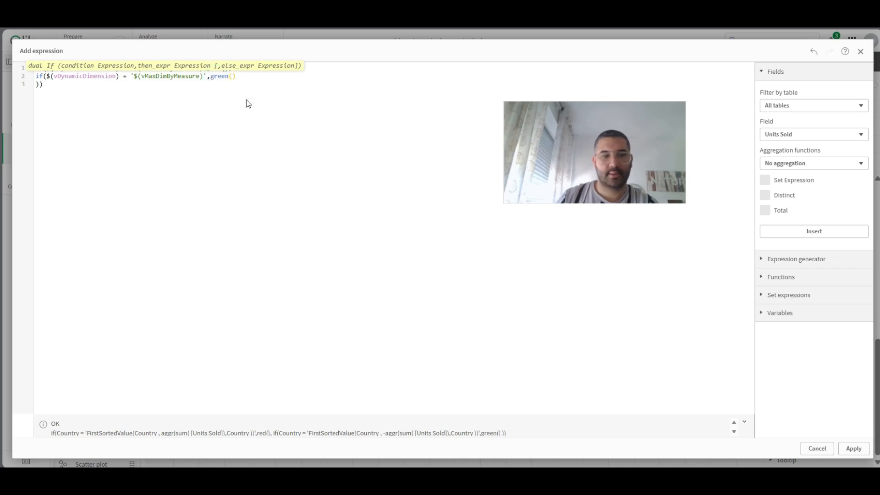
pyautogui.click(854, 448)
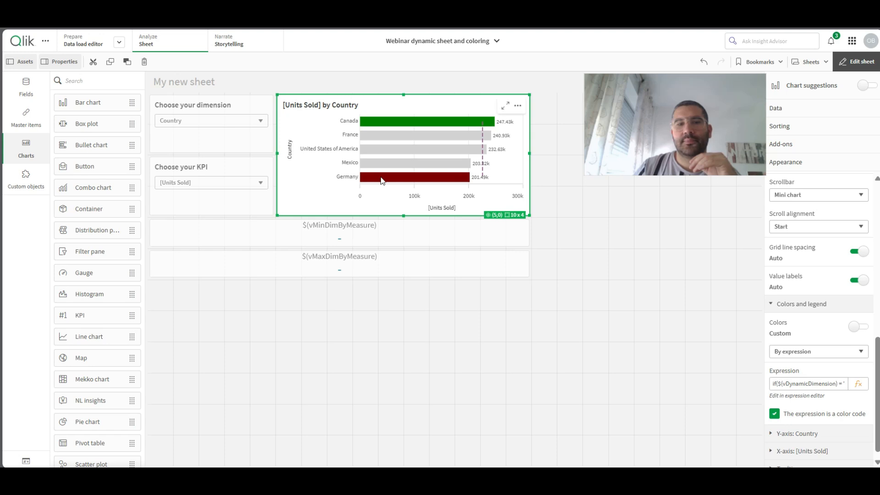
# - Leave sheet editing, open the app's styling options and pick the green swatch 83af9b for the sheet title font color
pyautogui.click(855, 61)
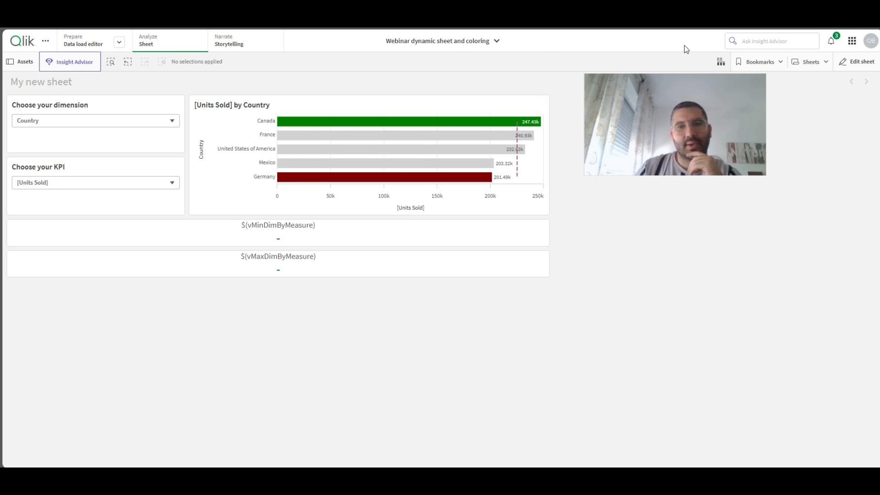
pyautogui.click(497, 41)
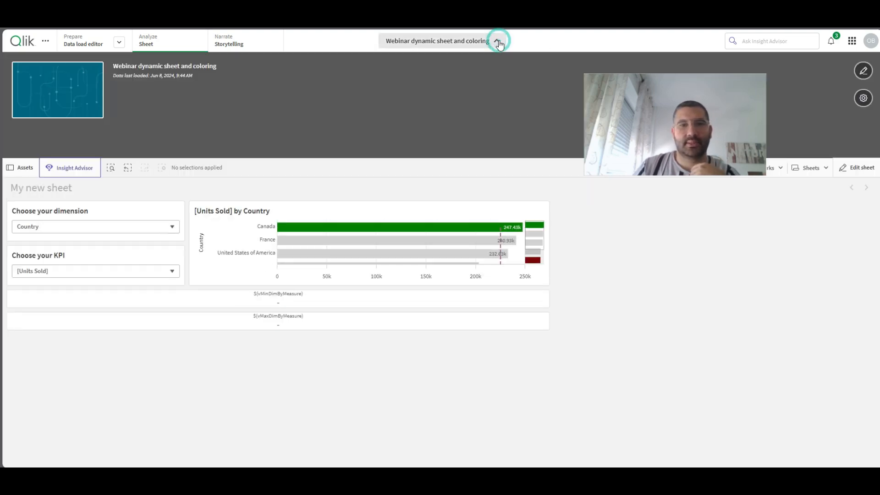
pyautogui.click(864, 97)
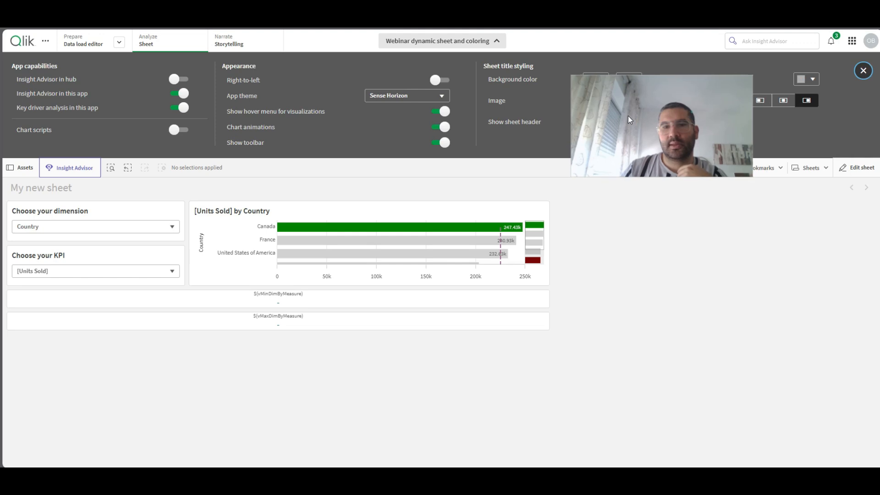
pyautogui.click(802, 82)
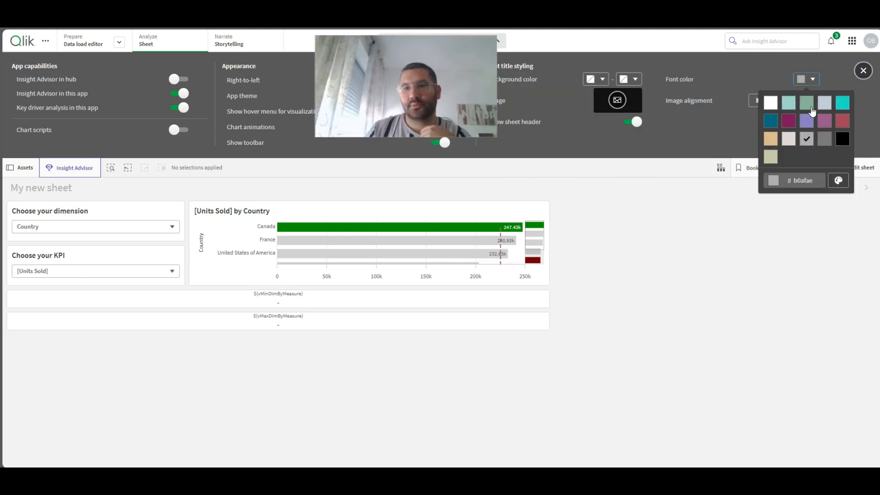
pyautogui.click(807, 102)
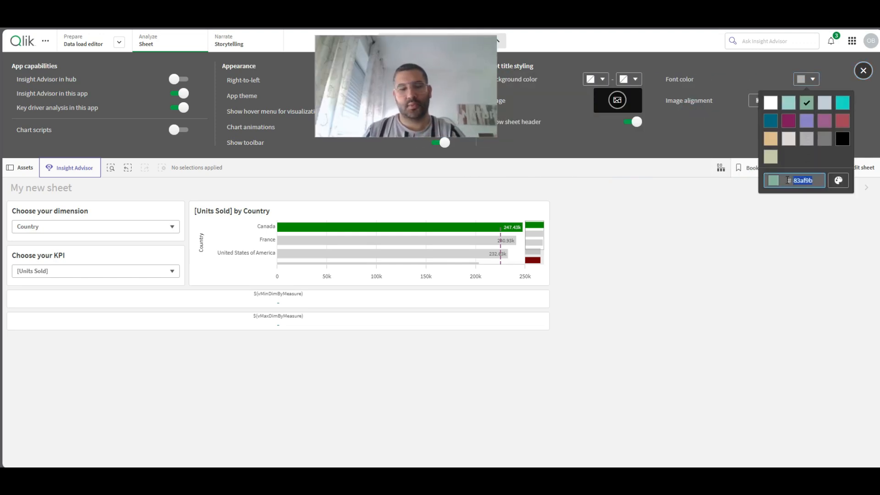
pyautogui.moveTo(415, 62); pyautogui.dragTo(593, 101)
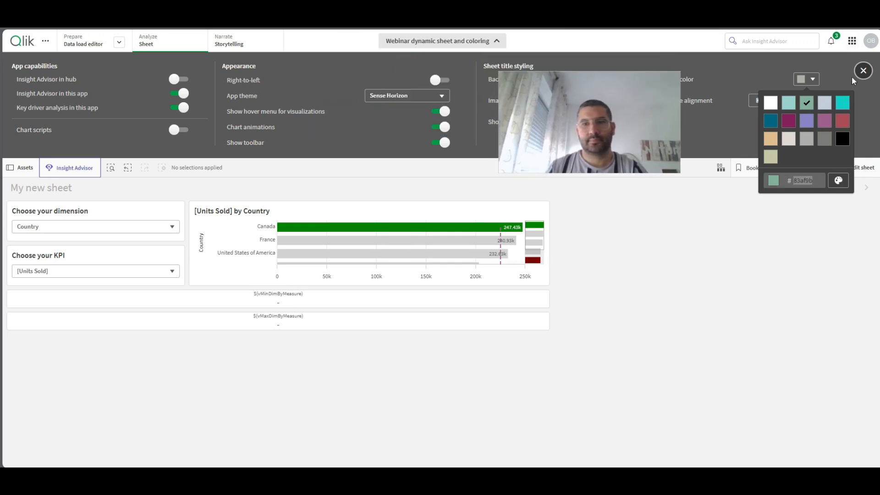
pyautogui.moveTo(612, 102); pyautogui.dragTo(474, 89)
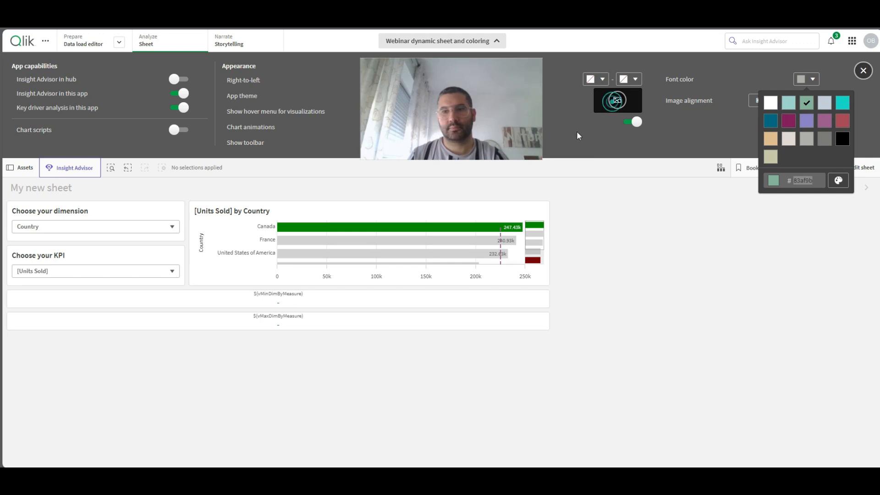
# - Reopen the bar chart's color expression, replace green() with '#83af9b' in the vMaxDimByMeasure condition and apply it
pyautogui.click(577, 135)
pyautogui.click(855, 170)
pyautogui.click(504, 229)
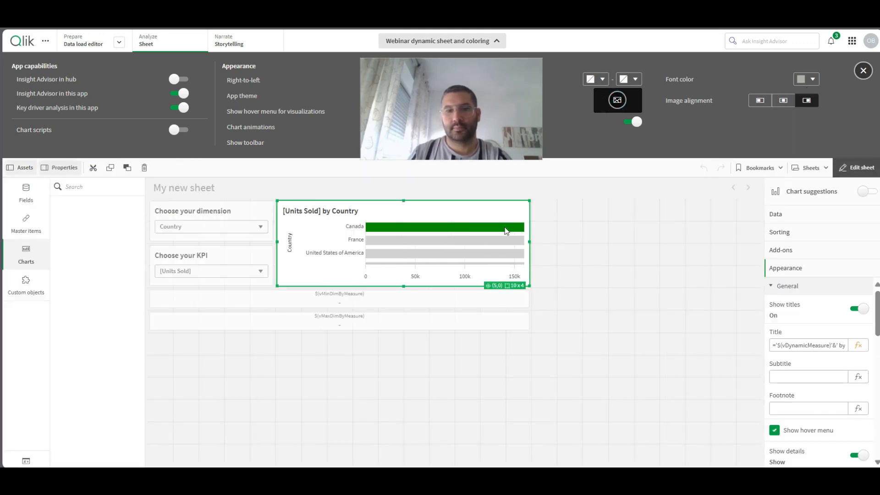
pyautogui.click(414, 225)
pyautogui.scroll(-10, 820, 376)
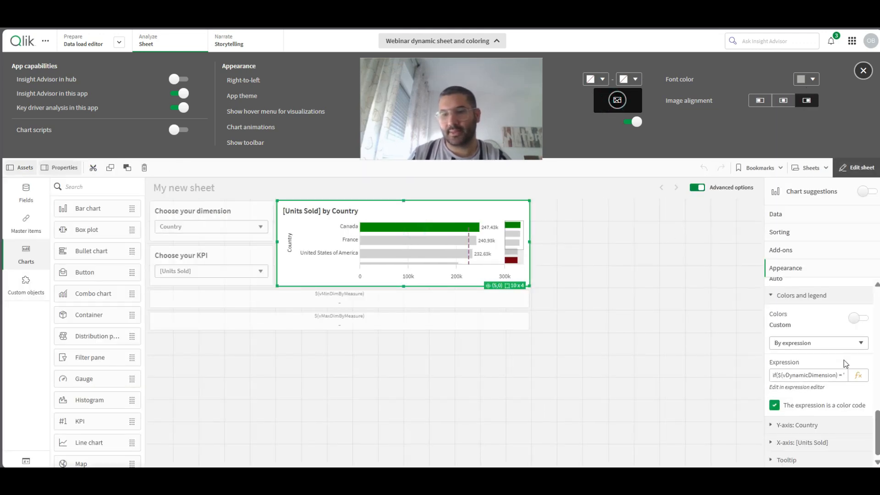
pyautogui.click(859, 375)
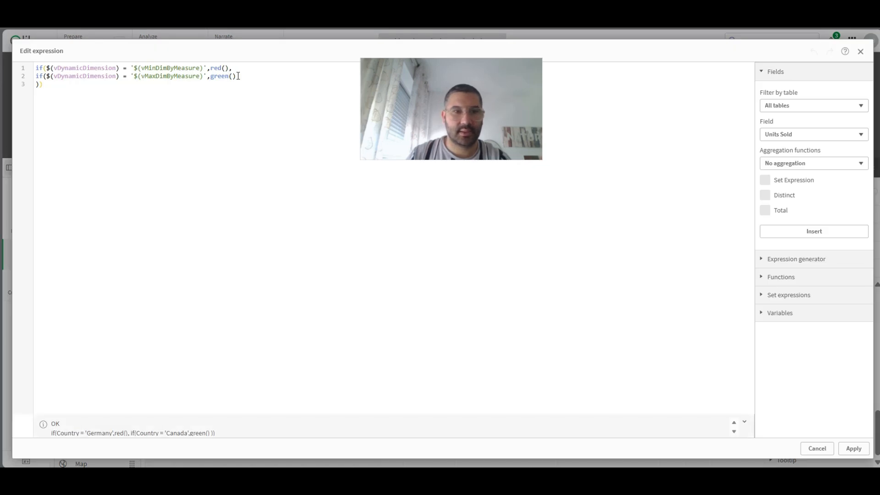
pyautogui.write("'")
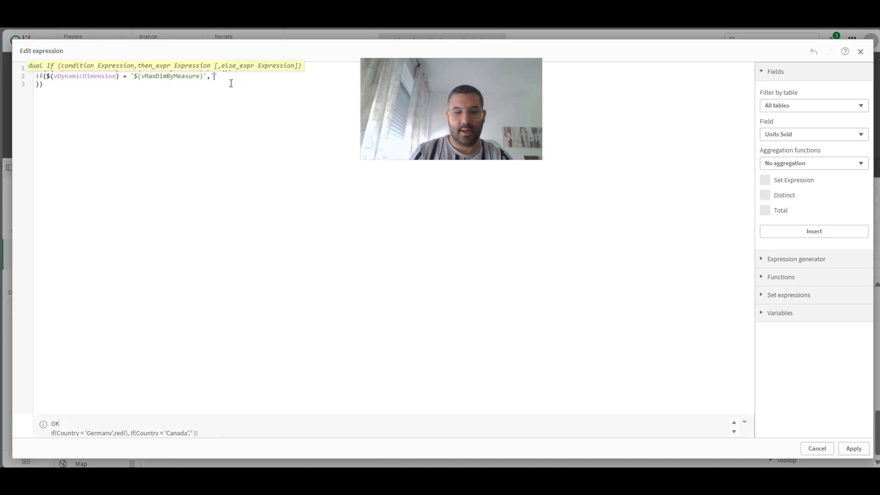
pyautogui.write('#83af9b')
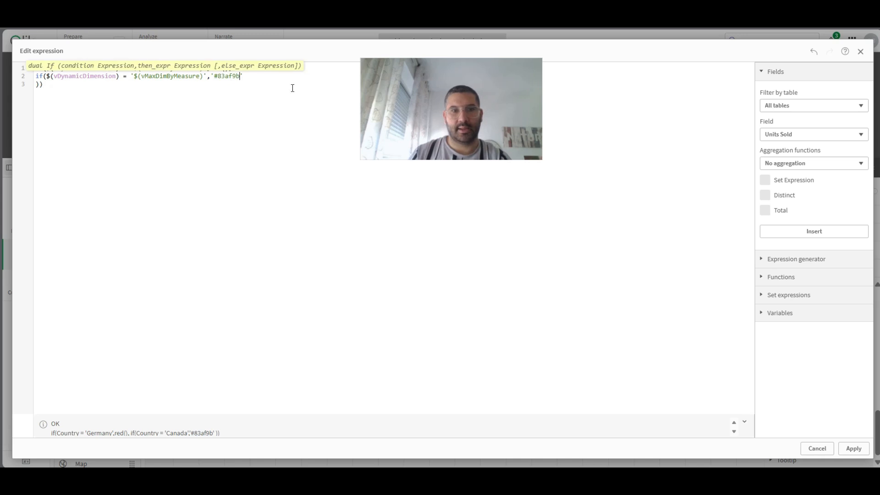
pyautogui.click(848, 444)
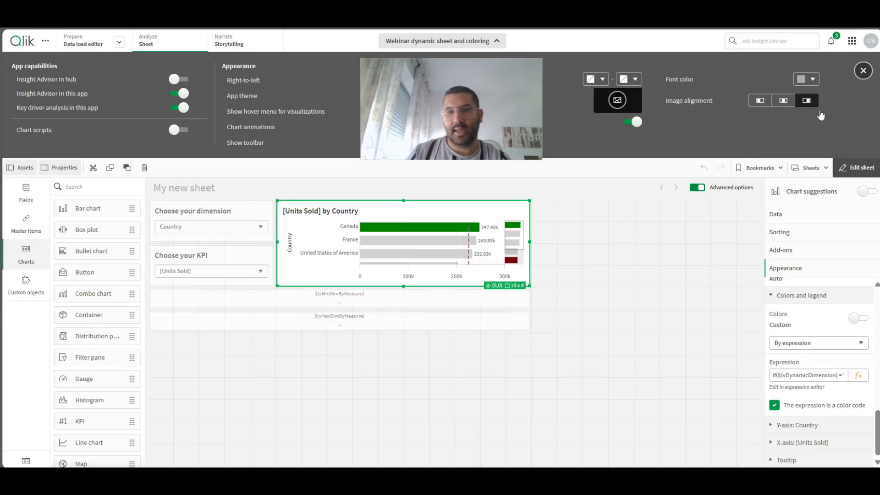
# - Pick the red swatch ac4d58 as sheet title font color and replace red() with '#ac4d58' in the chart's color expression
pyautogui.click(807, 79)
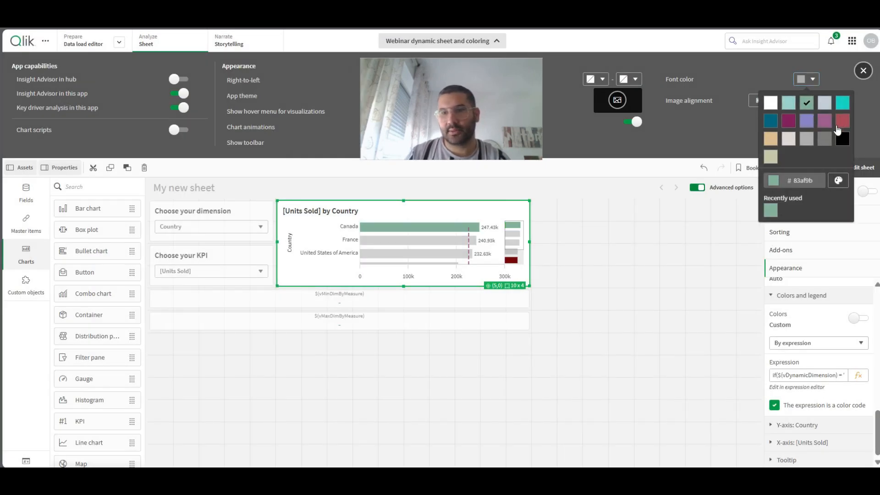
pyautogui.doubleClick(818, 181)
pyautogui.click(858, 377)
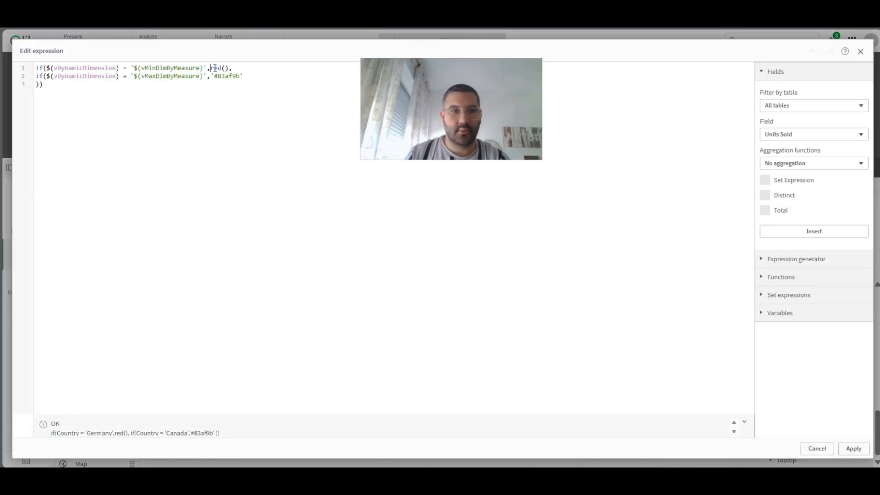
pyautogui.write("''")
pyautogui.press('Left')
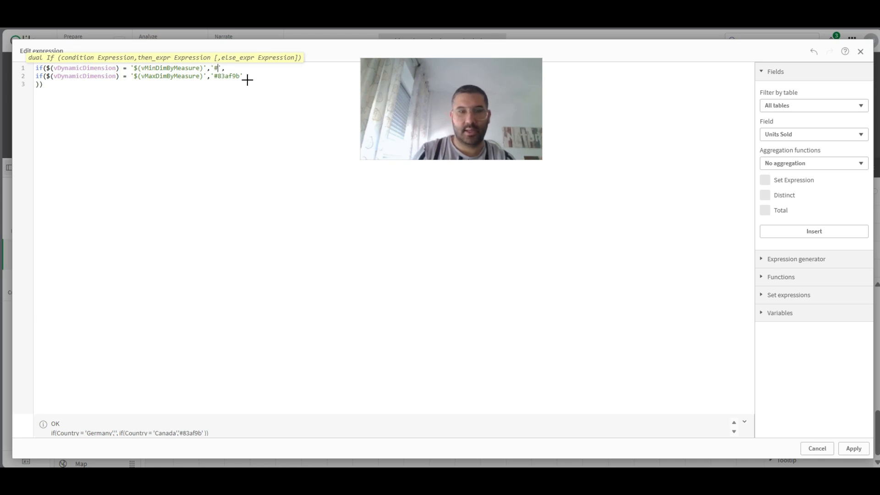
pyautogui.click(853, 448)
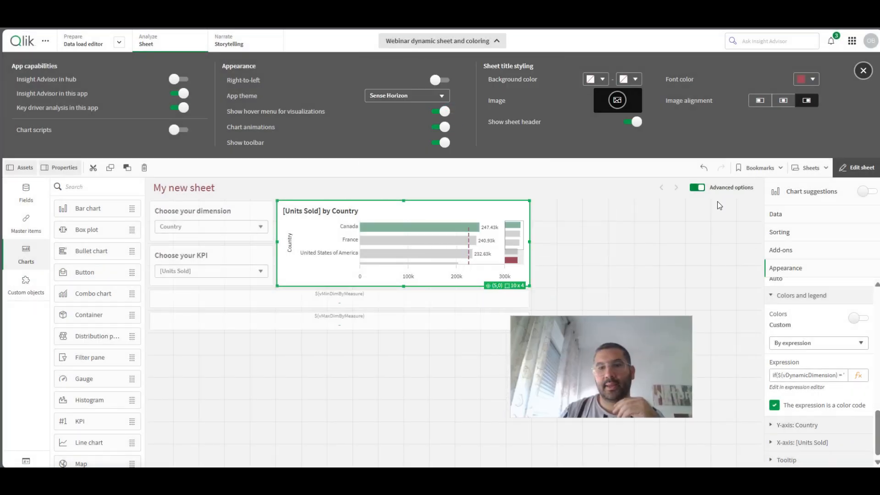
# - Close the app options and delete the vMinDimByMeasure and vMaxDimByMeasure KPI objects below the bar chart
pyautogui.click(416, 44)
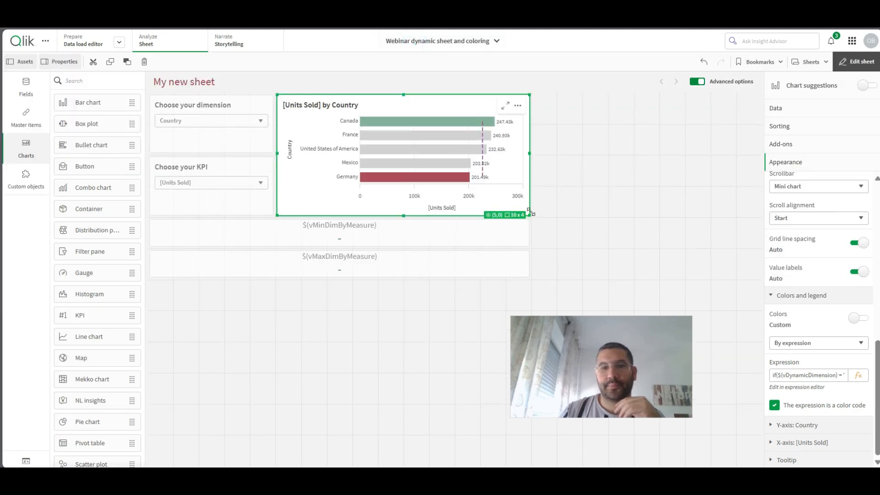
pyautogui.click(853, 63)
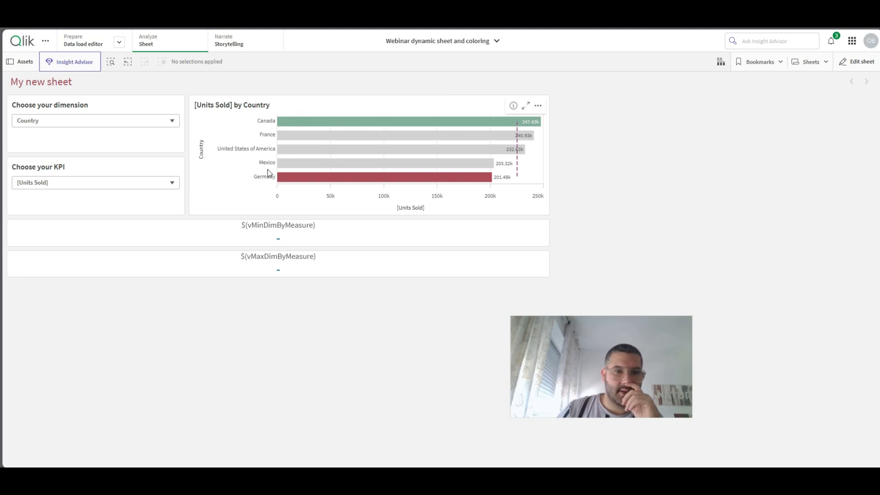
pyautogui.click(856, 61)
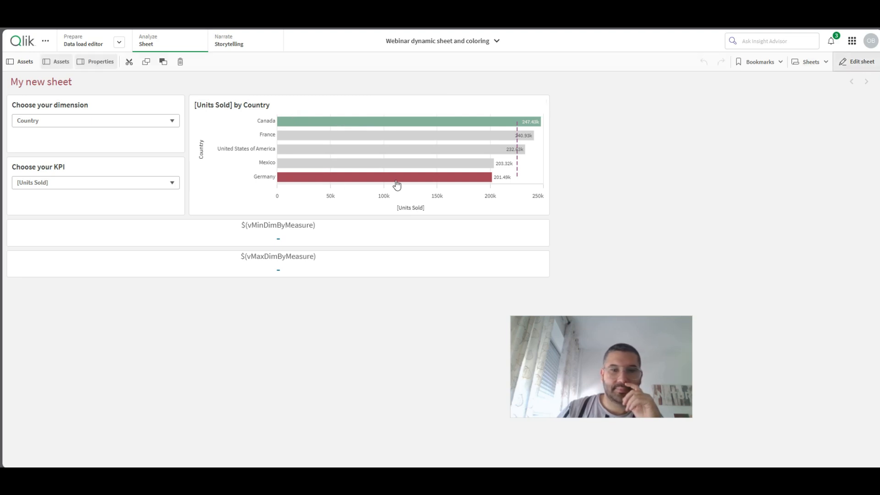
pyautogui.click(333, 228)
pyautogui.press('Delete')
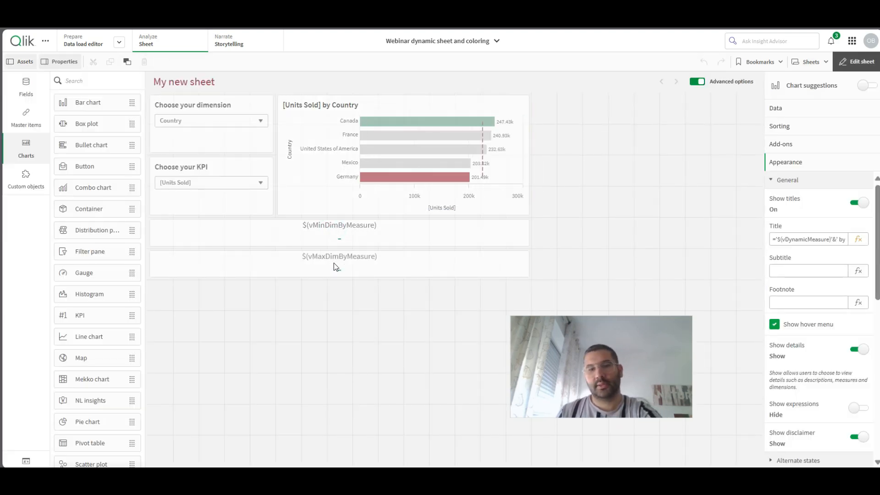
pyautogui.click(334, 263)
pyautogui.press('Delete')
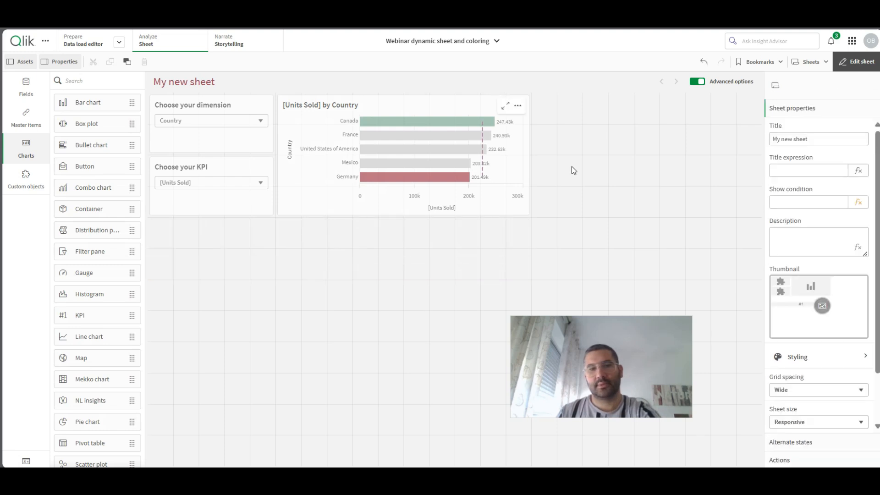
# - Leave sheet editing and set the dimension drop-down to Product and the KPI drop-down to [Net Sales]
pyautogui.click(857, 62)
pyautogui.click(65, 122)
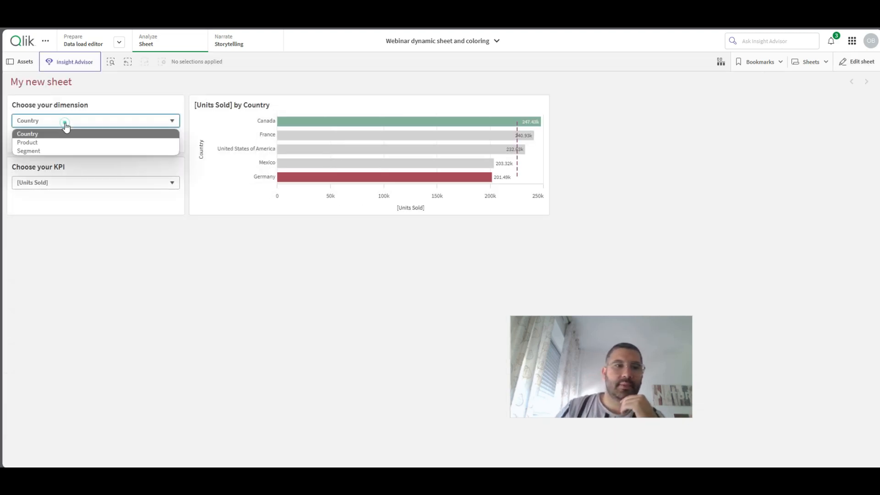
pyautogui.click(50, 142)
pyautogui.click(55, 182)
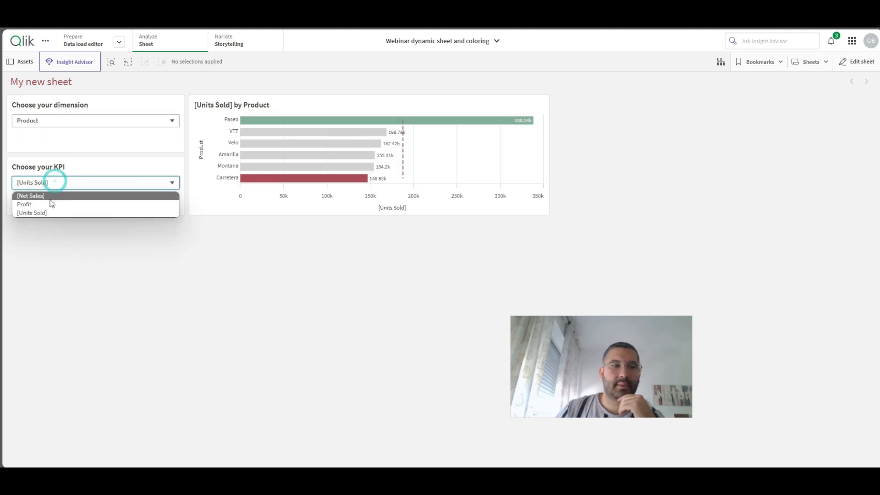
pyautogui.click(43, 197)
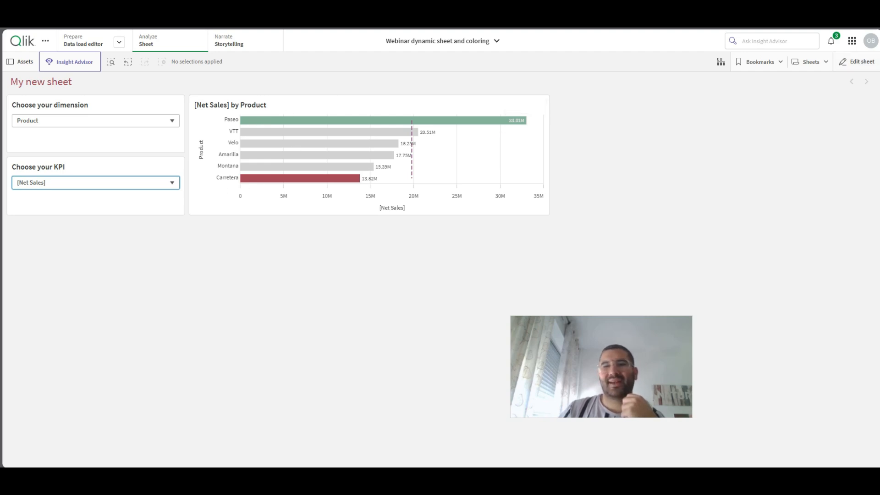
# - Return to sheet editing and paste a copy of the bar chart onto the sheet
pyautogui.click(859, 60)
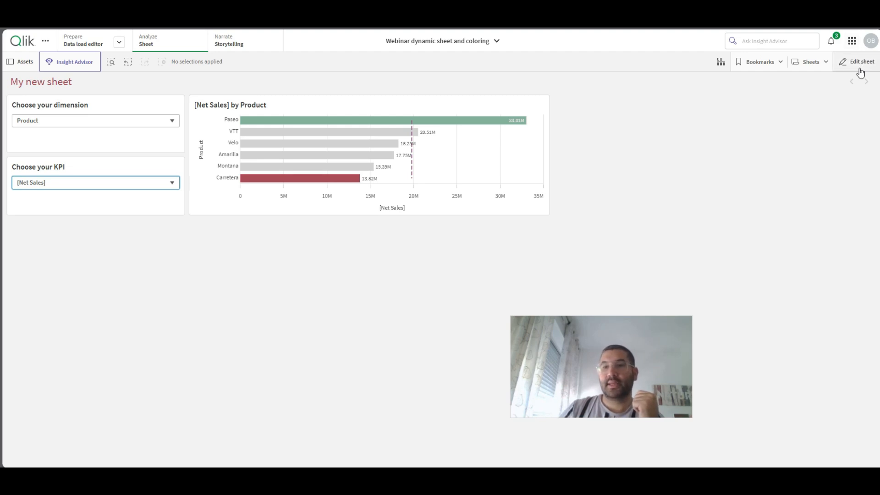
pyautogui.click(858, 64)
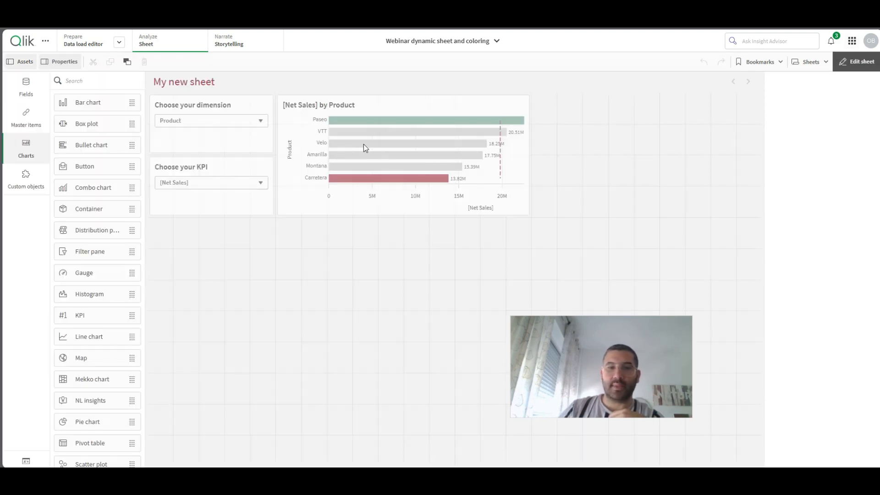
pyautogui.click(363, 144)
pyautogui.rightClick(363, 144)
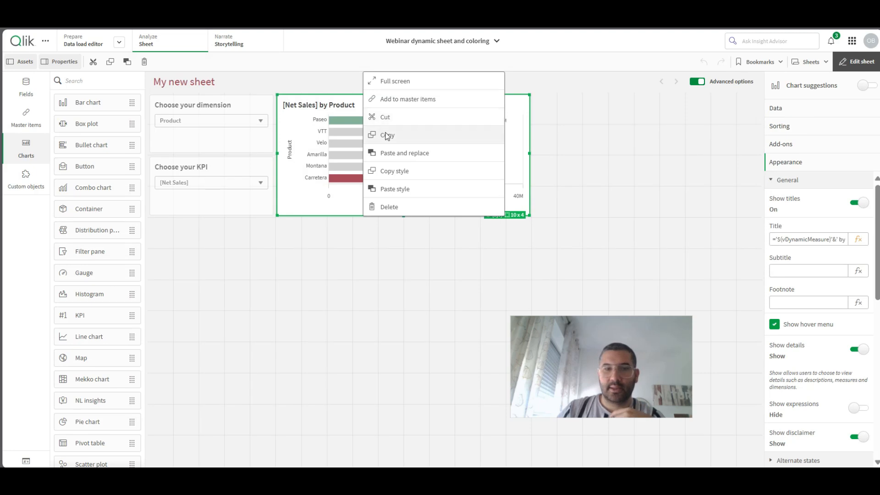
pyautogui.click(600, 121)
pyautogui.click(600, 120)
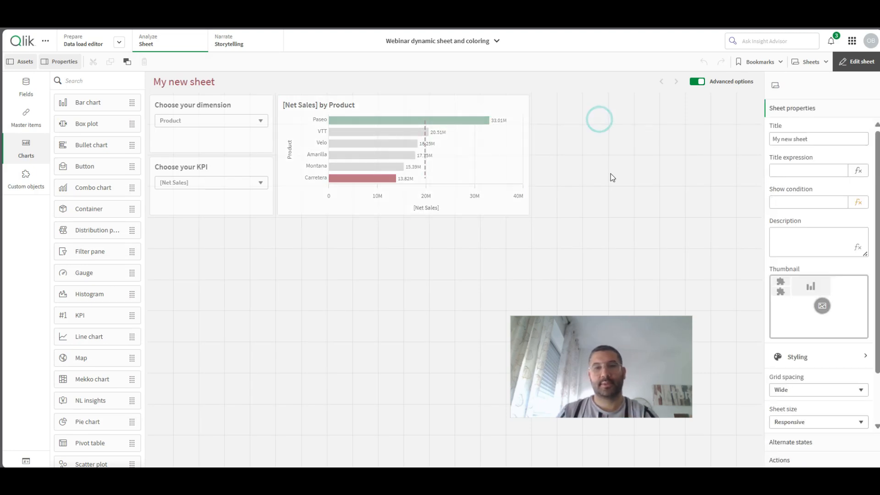
pyautogui.hotkey('ctrl', 'v')
# - Move the copied bar chart directly beside the original and resize it to 5 x 4 grid cells
pyautogui.moveTo(372, 351); pyautogui.dragTo(590, 142)
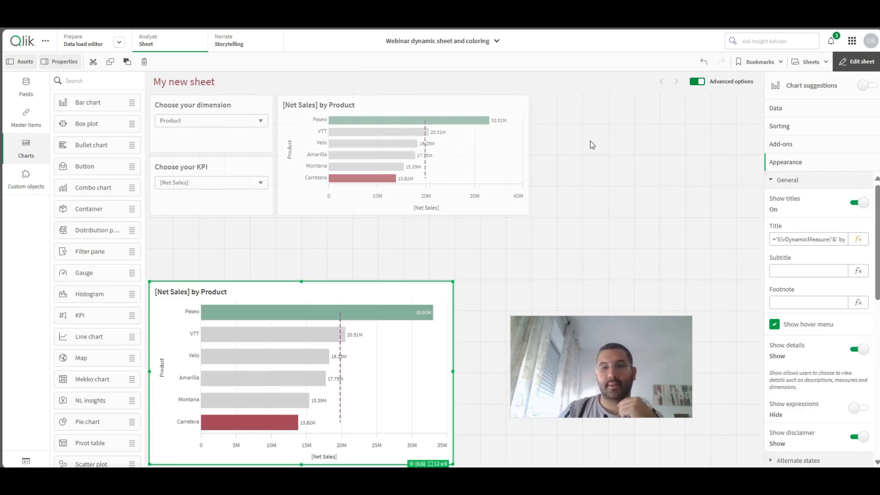
pyautogui.moveTo(411, 325); pyautogui.dragTo(606, 187)
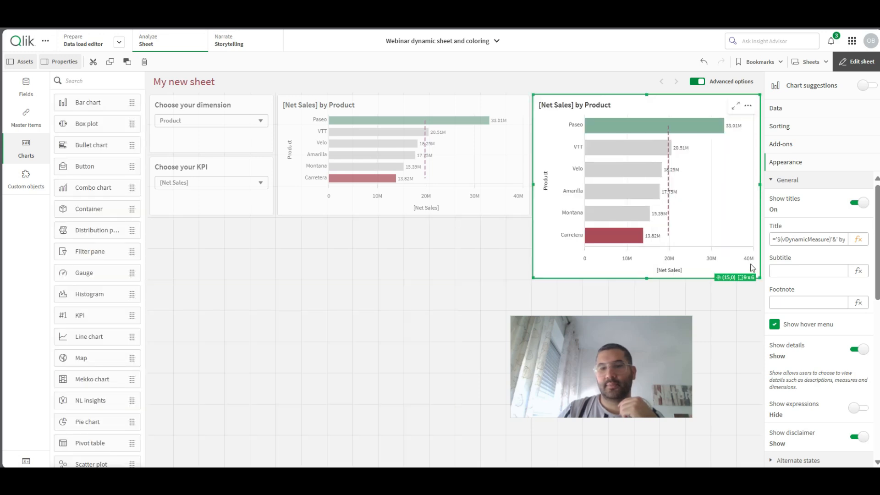
pyautogui.moveTo(761, 279); pyautogui.dragTo(653, 210)
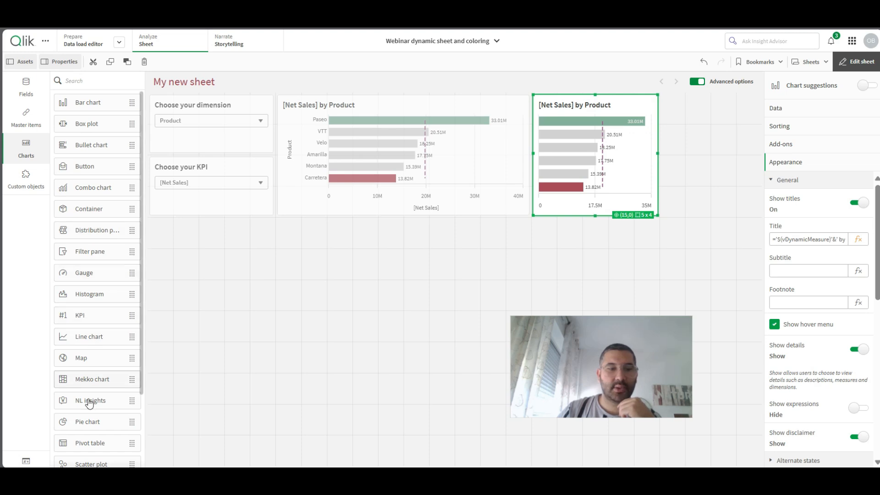
# - Convert the copied bar chart to a pie chart and limit its slice dimension to a fixed number, top 2
pyautogui.moveTo(89, 421); pyautogui.dragTo(593, 161)
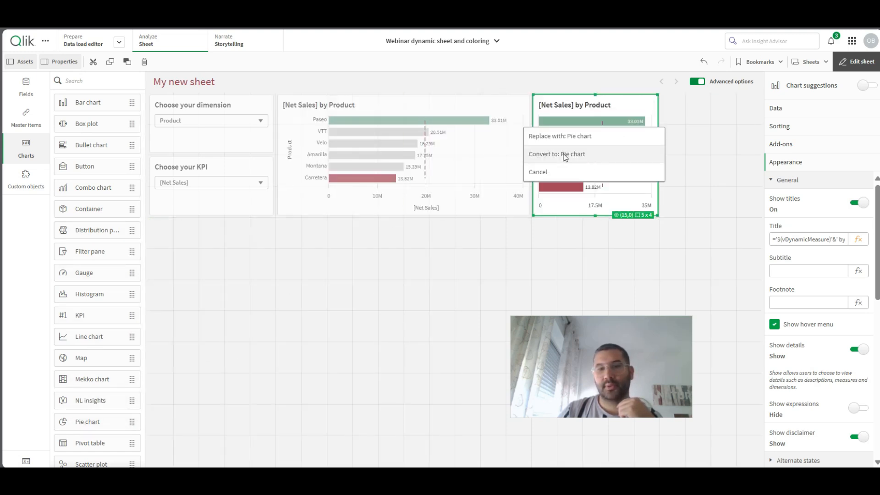
pyautogui.click(565, 156)
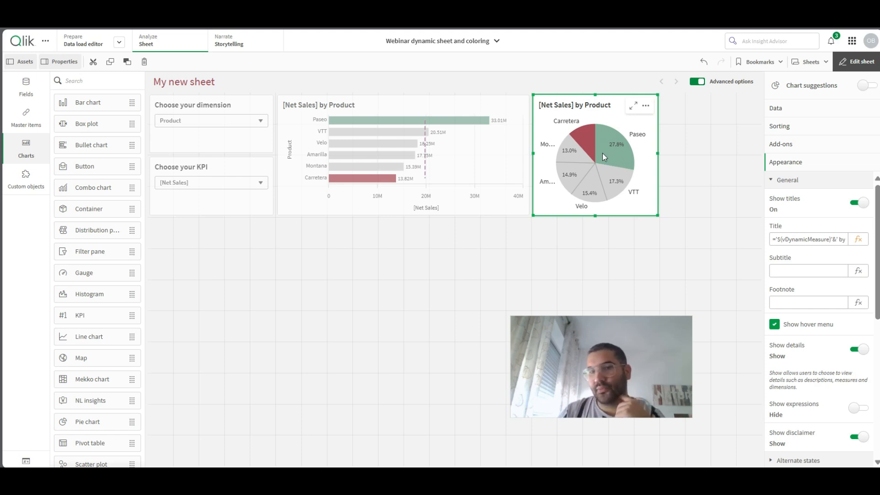
pyautogui.click(799, 114)
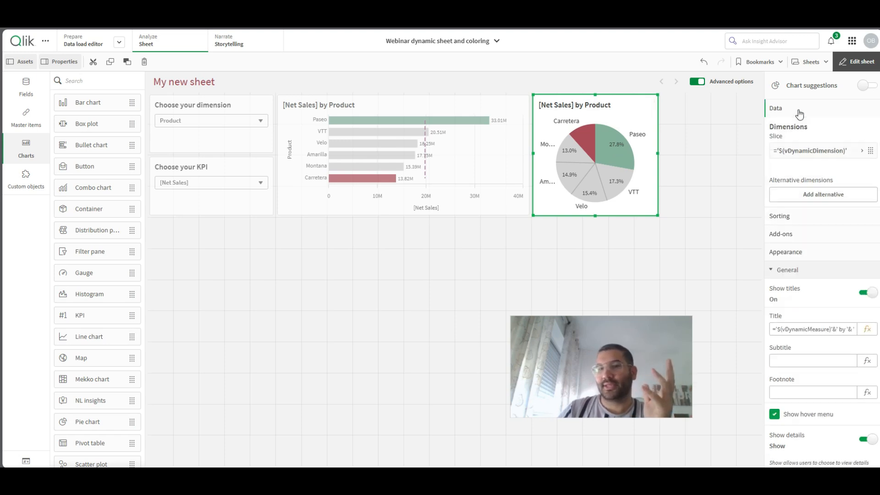
pyautogui.click(798, 151)
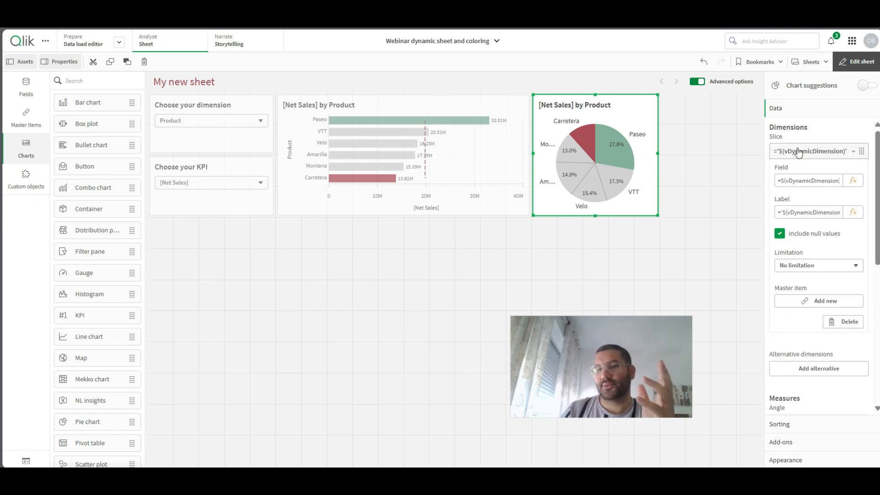
pyautogui.click(801, 268)
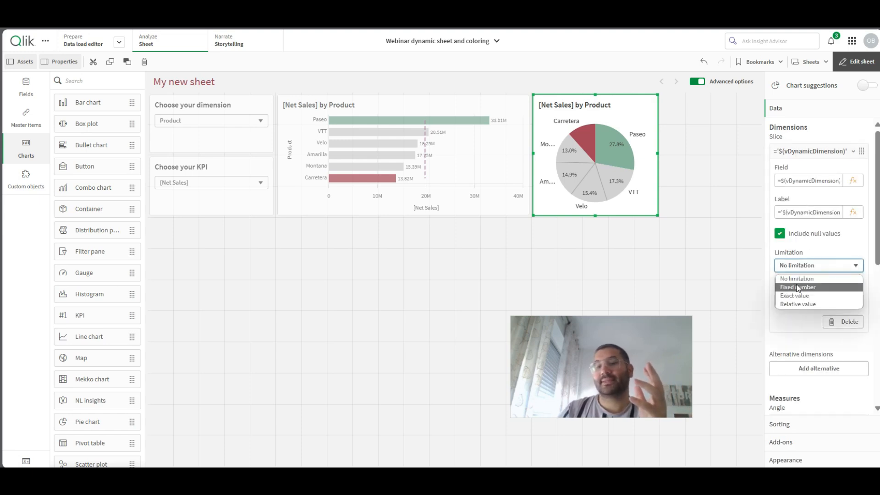
pyautogui.click(798, 288)
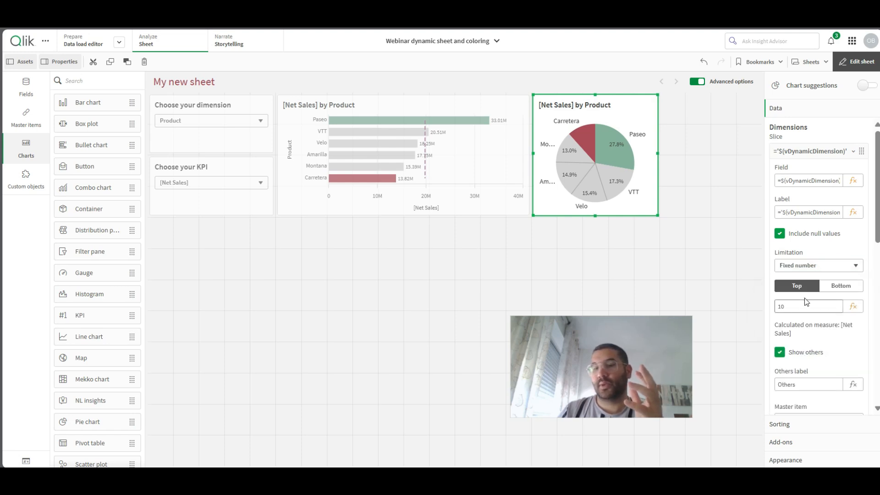
pyautogui.doubleClick(800, 311)
pyautogui.write('2')
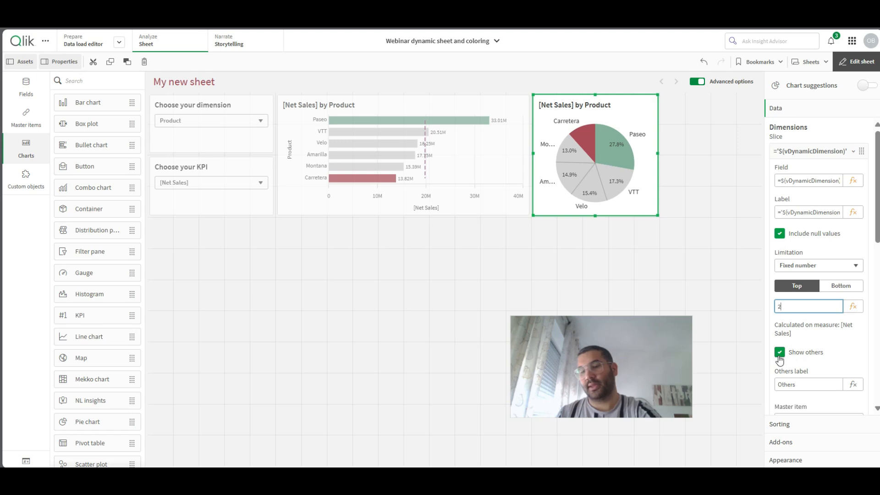
pyautogui.press('Return')
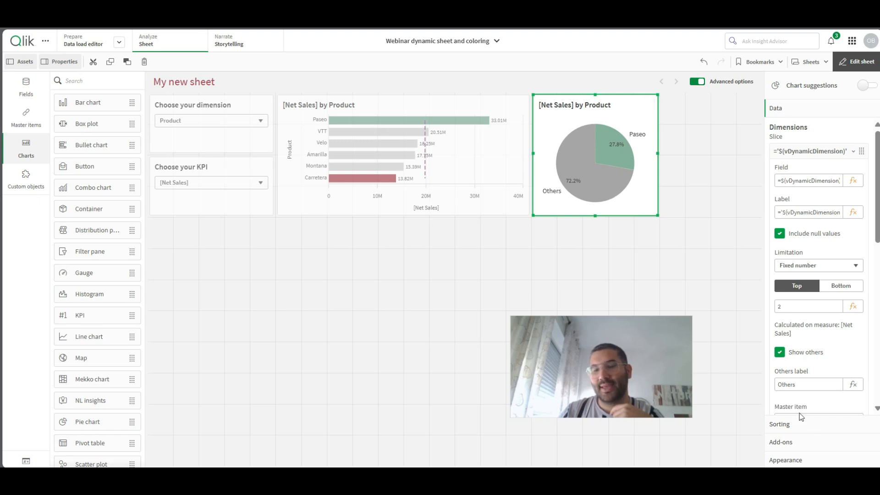
# - Change the pie chart's presentation style to Donut
pyautogui.click(809, 460)
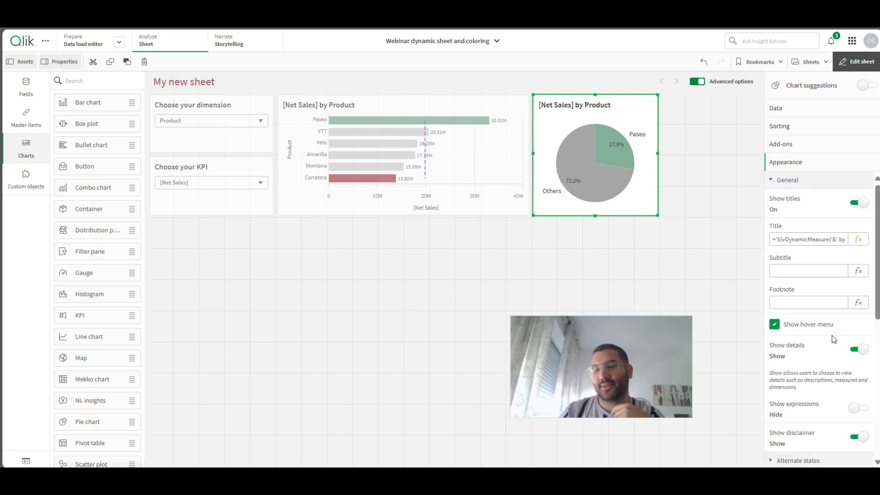
pyautogui.scroll(-10, 831, 339)
pyautogui.click(837, 232)
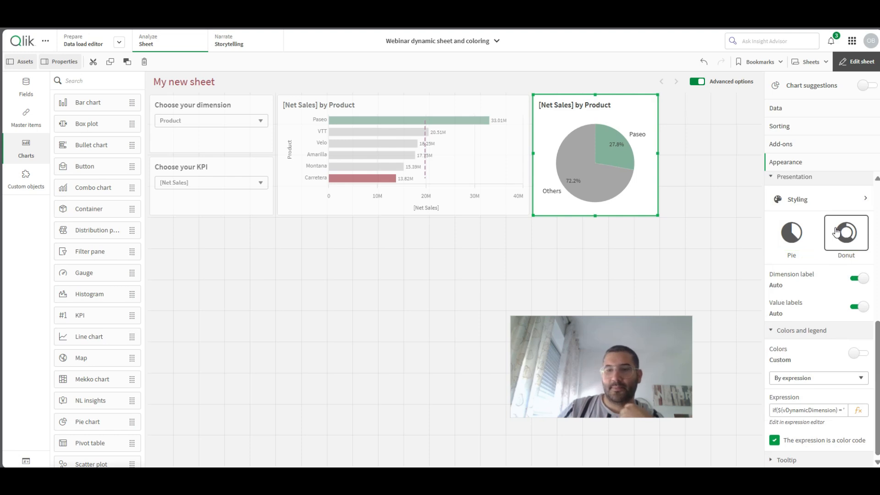
# - Increase the inner radius in the donut chart's styling so that its ring becomes thinner
pyautogui.click(839, 197)
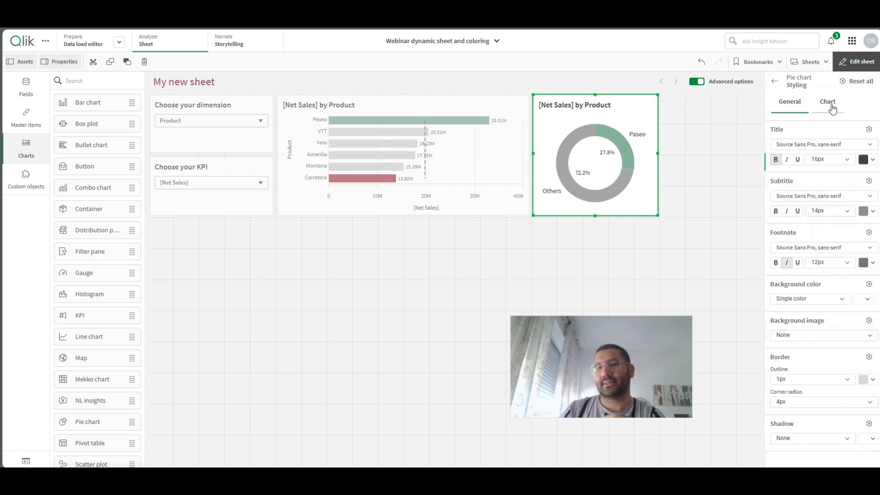
pyautogui.click(830, 104)
pyautogui.moveTo(837, 221); pyautogui.dragTo(853, 224)
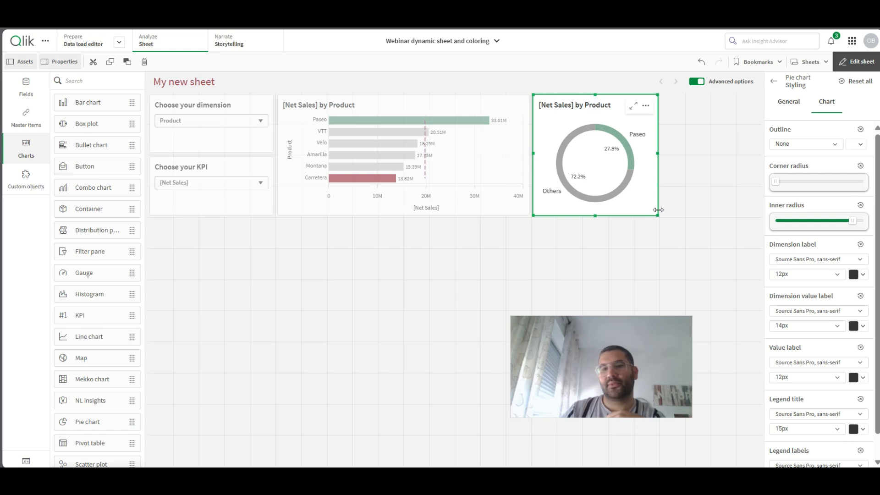
# - Narrow the bar chart by one grid column and fit the donut directly beside it at 5 x 4 cells
pyautogui.moveTo(660, 210); pyautogui.dragTo(640, 210)
pyautogui.click(503, 195)
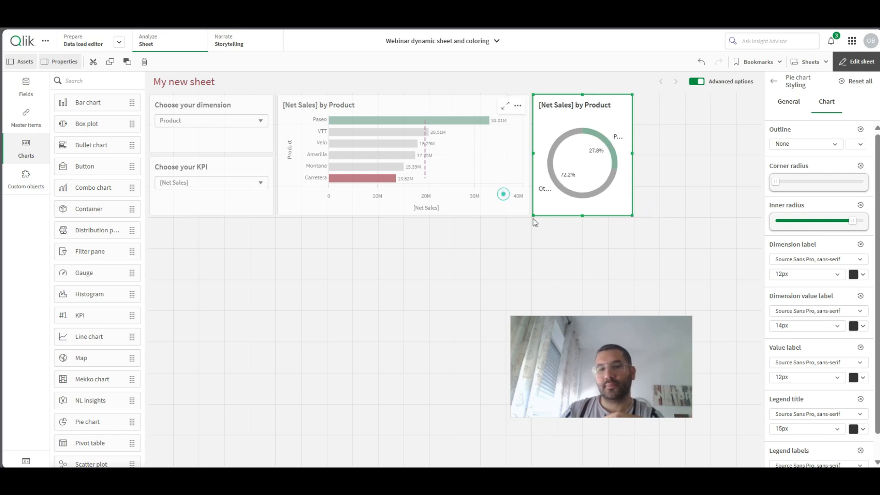
pyautogui.moveTo(529, 214); pyautogui.dragTo(508, 199)
pyautogui.click(536, 196)
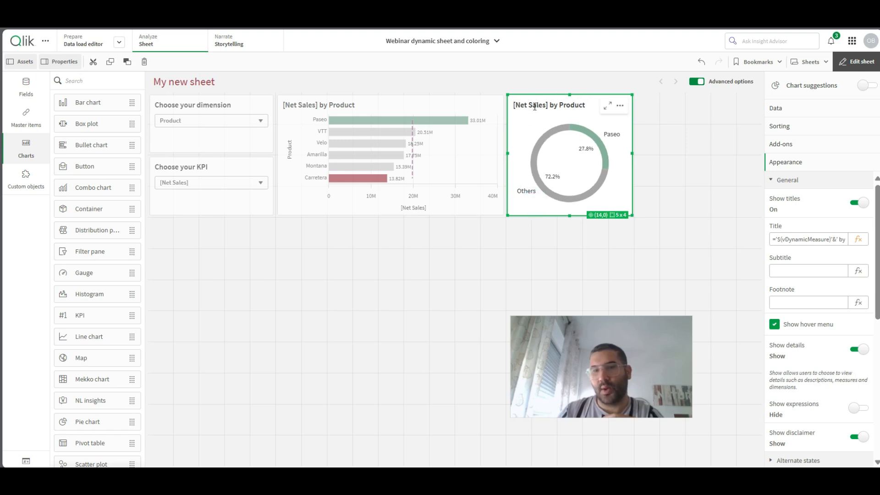
pyautogui.moveTo(585, 104); pyautogui.dragTo(506, 106)
pyautogui.click(490, 146)
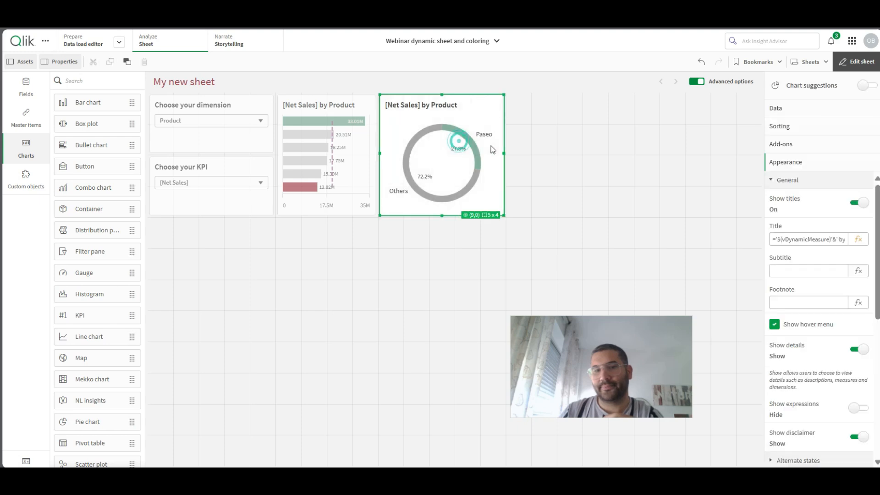
pyautogui.click(700, 63)
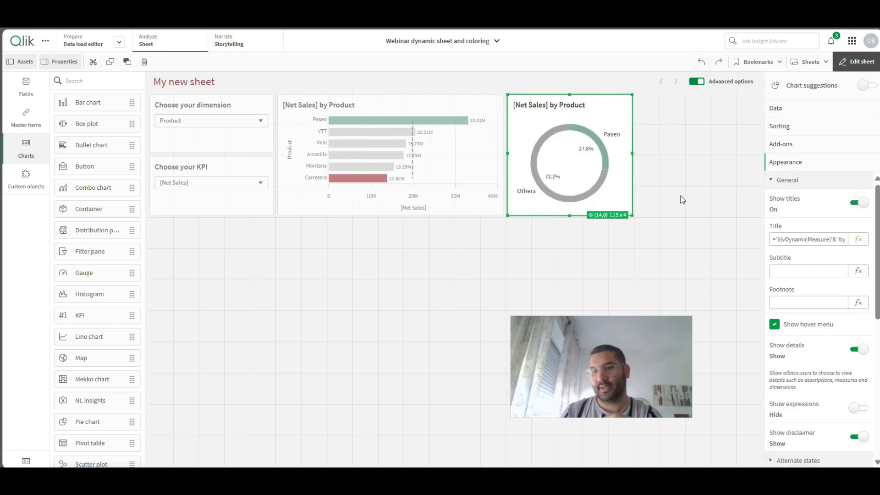
# - In the donut chart's title expression, add '$(vMaxDimByMeasure)' in quotes on a separate line below the existing expression
pyautogui.click(861, 239)
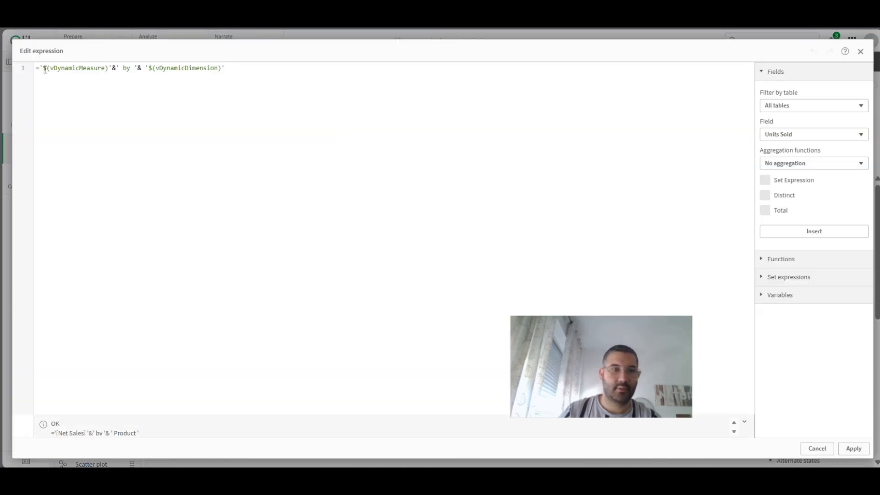
pyautogui.click(41, 68)
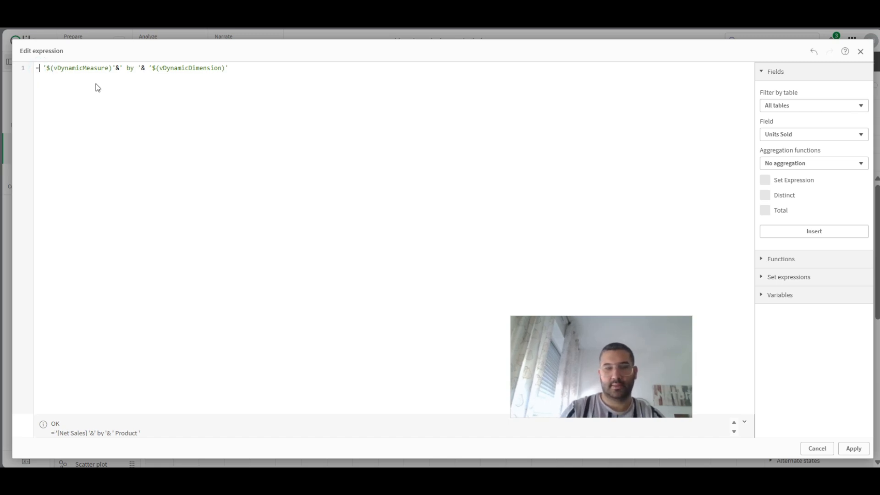
pyautogui.write('$(vma')
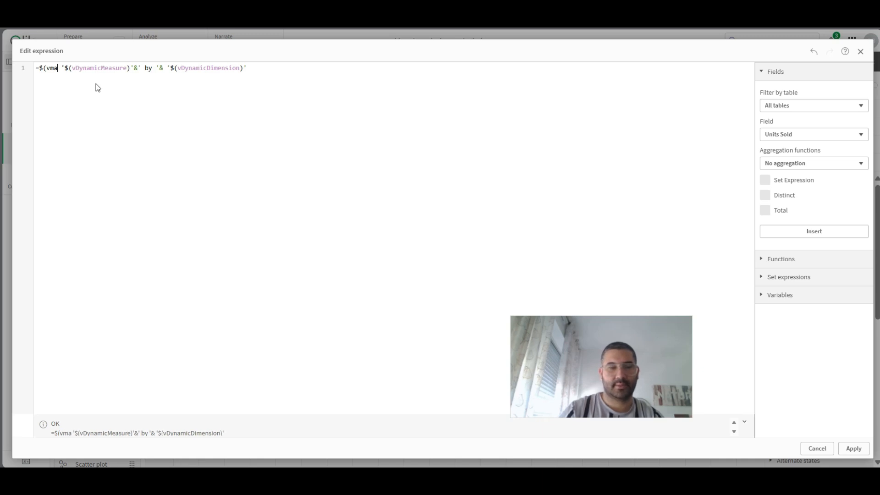
pyautogui.press('BackSpace')
pyautogui.press('BackSpace')
pyautogui.press('BackSpace')
pyautogui.press('BackSpace')
pyautogui.press('BackSpace')
pyautogui.click(271, 73)
pyautogui.press('Return')
pyautogui.press('Return')
pyautogui.write('$(vMaxDimByMeasure')
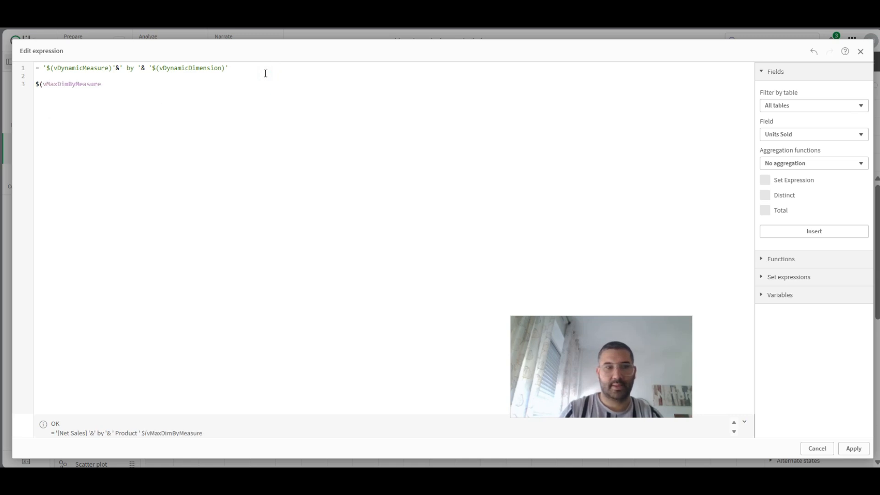
pyautogui.write('=')
pyautogui.press('BackSpace')
pyautogui.write(")'")
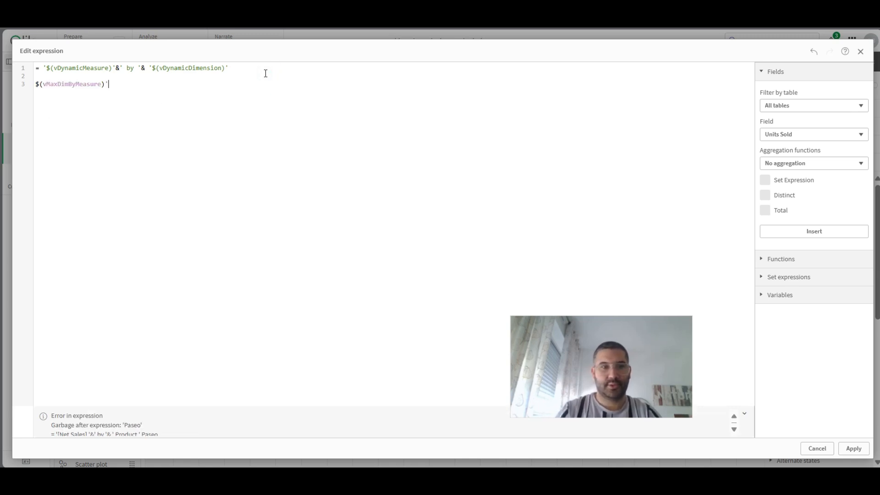
pyautogui.press('Left')
pyautogui.press('Left')
pyautogui.press('Left')
pyautogui.press('Left')
pyautogui.press('Left')
pyautogui.press('Left')
pyautogui.press('Left')
pyautogui.press('Left')
pyautogui.press('Left')
pyautogui.press('Left')
pyautogui.press('Left')
pyautogui.press('Left')
pyautogui.press('Left')
pyautogui.write("'")
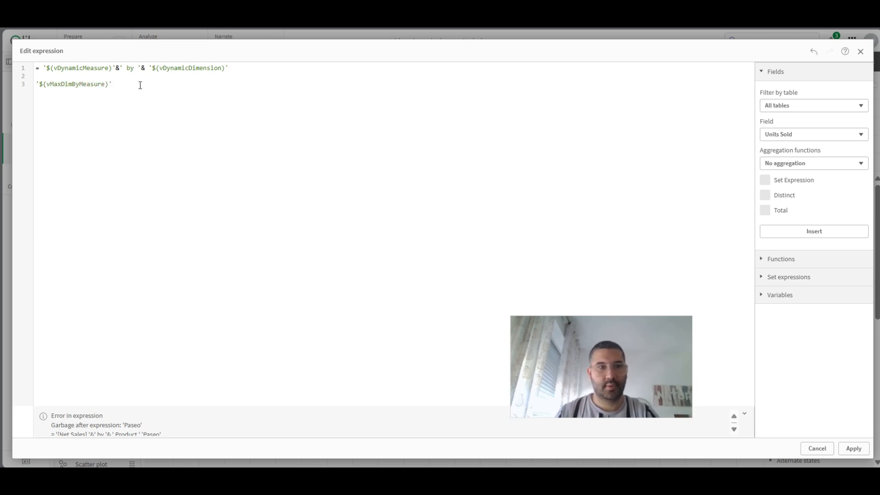
# - Move '$(vMaxDimByMeasure)' to the start of the title expression and join it to the measure with &' : '&
pyautogui.moveTo(140, 85); pyautogui.dragTo(27, 89)
pyautogui.hotkey('ctrl', 'c')
pyautogui.press('BackSpace')
pyautogui.click(41, 68)
pyautogui.hotkey('ctrl', 'v')
pyautogui.write("&' : '&")
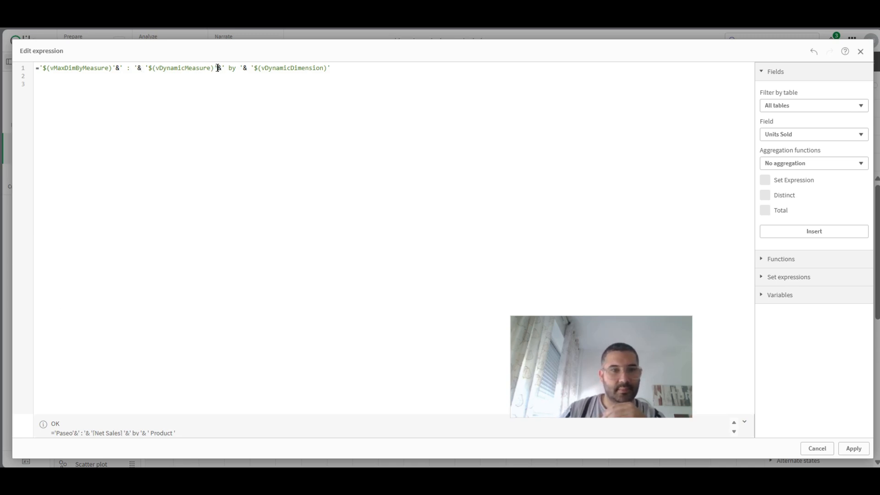
# - Remove the ' by ' and '$(vDynamicDimension)' part from the donut's title expression and apply the change
pyautogui.moveTo(219, 68); pyautogui.dragTo(376, 67)
pyautogui.press('BackSpace')
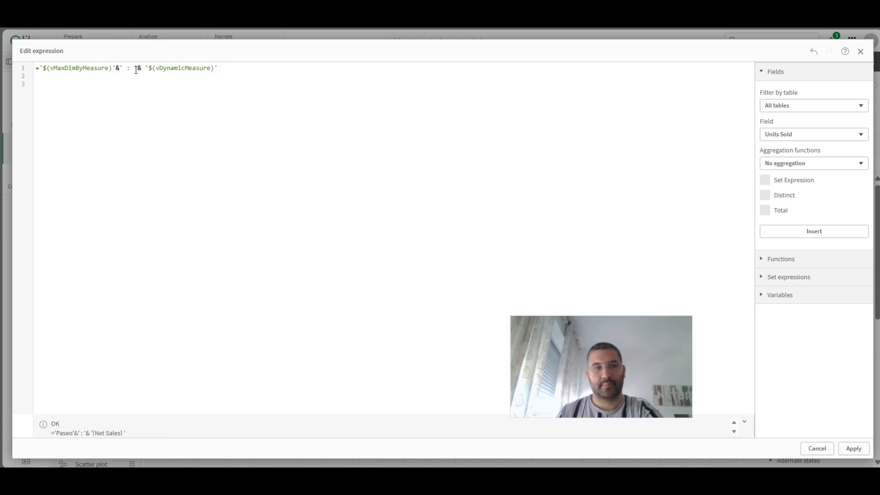
pyautogui.click(849, 455)
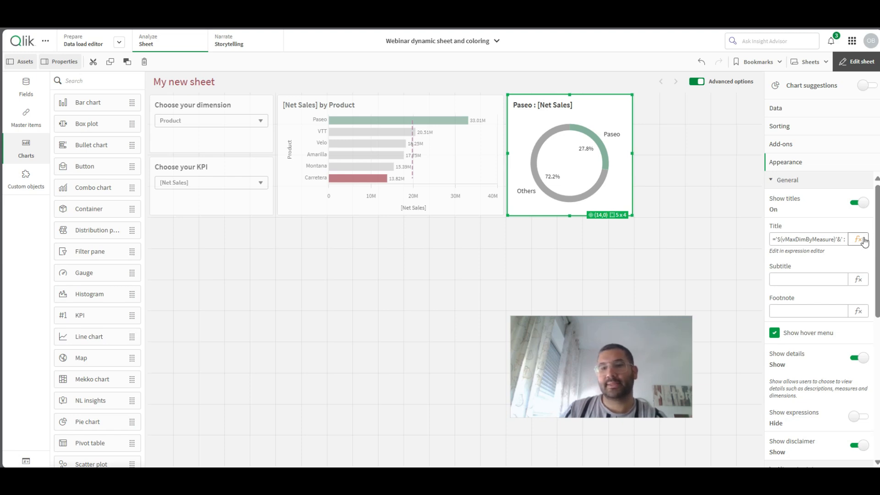
pyautogui.click(859, 239)
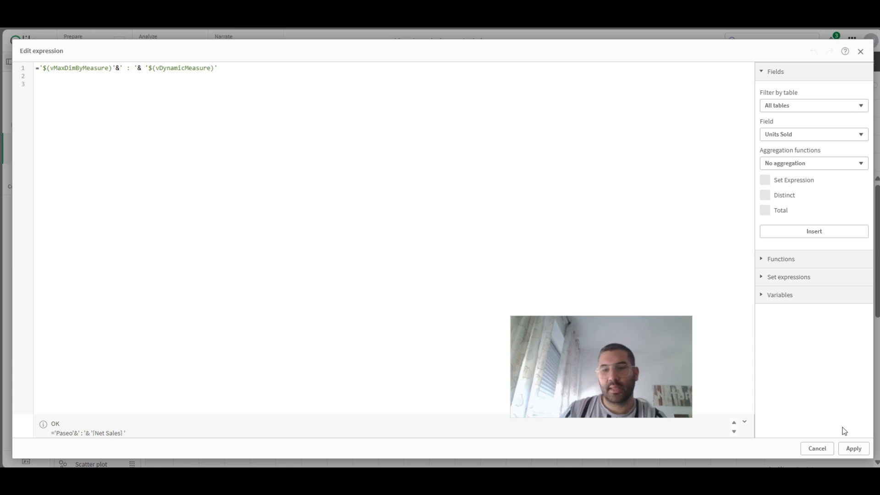
pyautogui.click(854, 449)
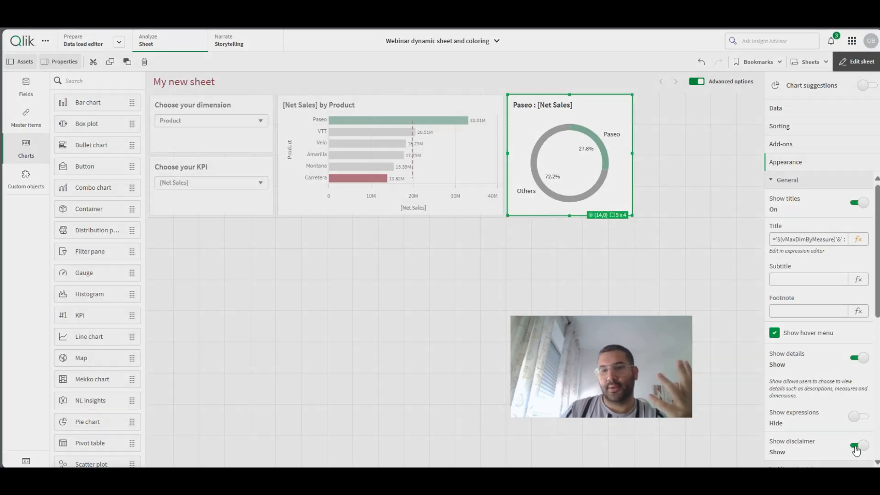
# - Paste a copy of the donut chart into the free area beside it and shorten the copy to 5 x 4 grid cells
pyautogui.moveTo(580, 162)
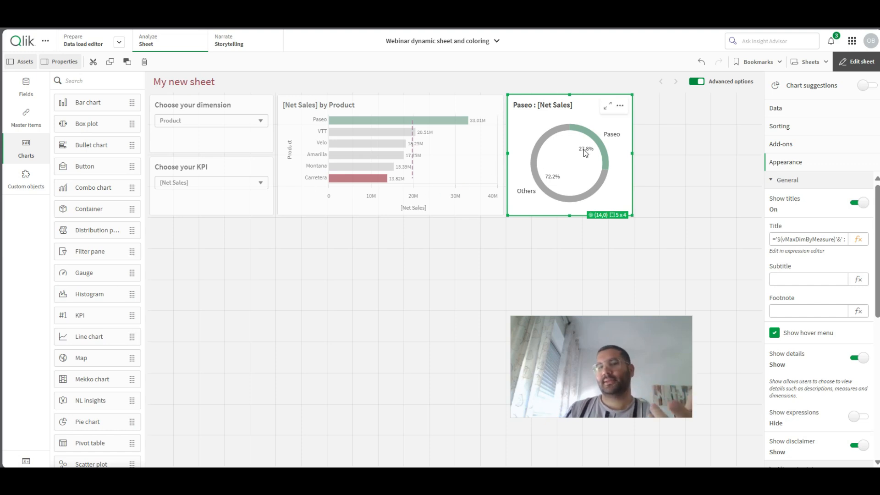
pyautogui.rightClick(586, 153)
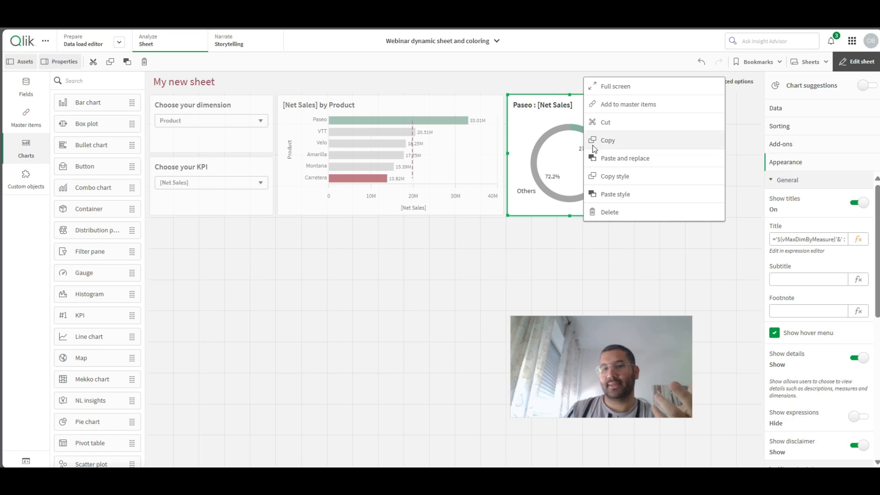
pyautogui.click(599, 140)
pyautogui.rightClick(682, 156)
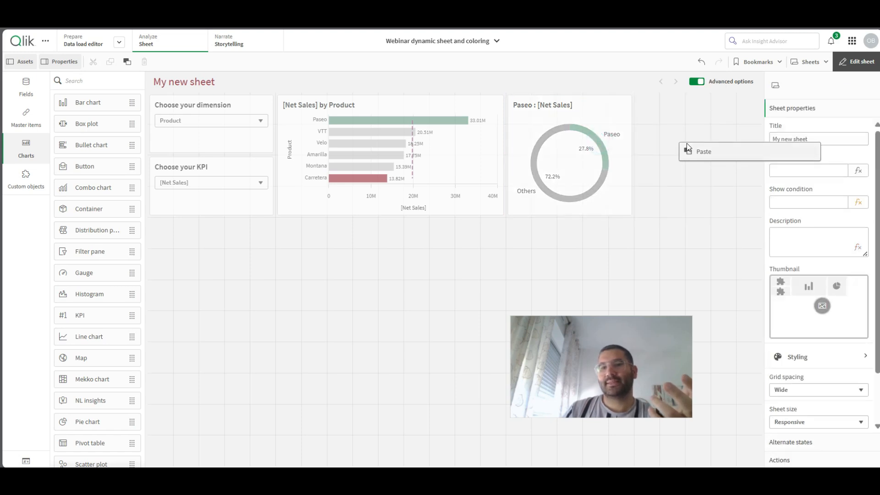
pyautogui.click(701, 150)
pyautogui.click(697, 268)
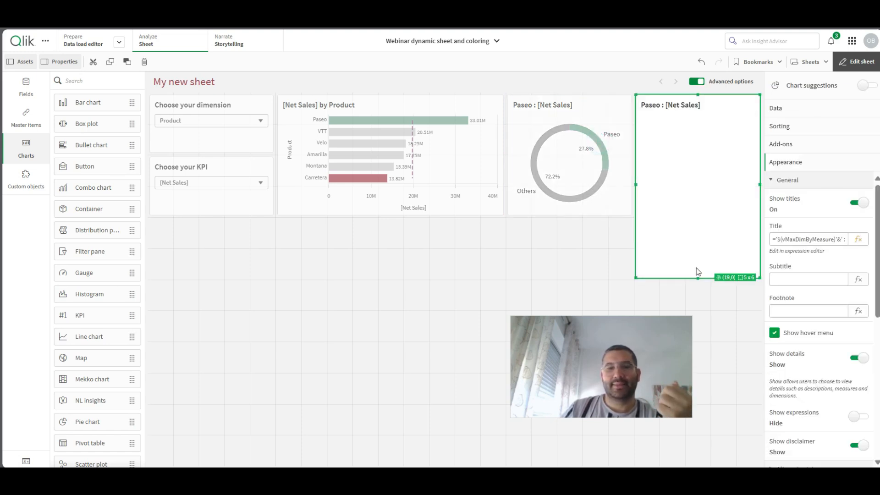
pyautogui.moveTo(698, 275); pyautogui.dragTo(697, 215)
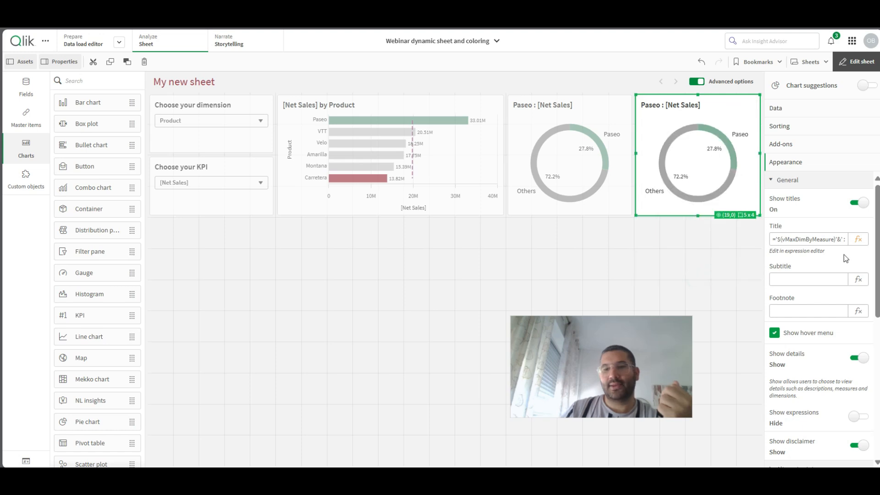
# - Switch the copied donut's title expression from the maximum to the minimum dimension variable and limit its slices to the bottom values
pyautogui.click(868, 242)
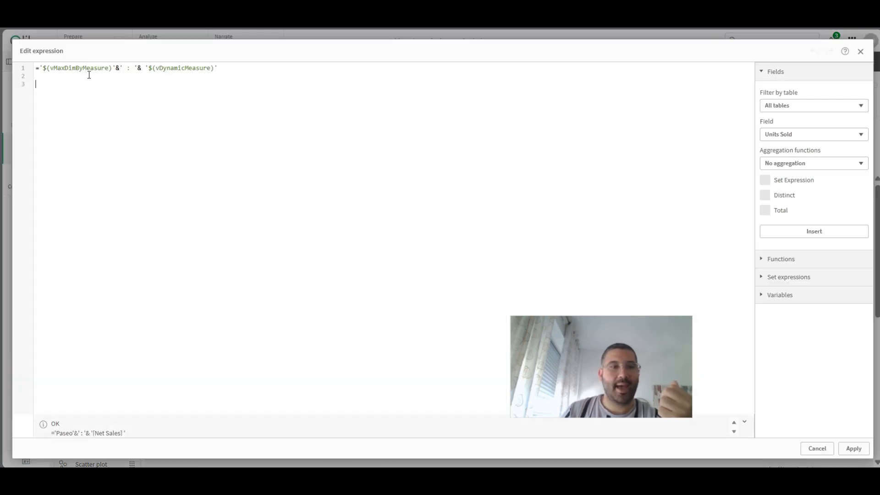
pyautogui.moveTo(59, 68); pyautogui.dragTo(57, 68)
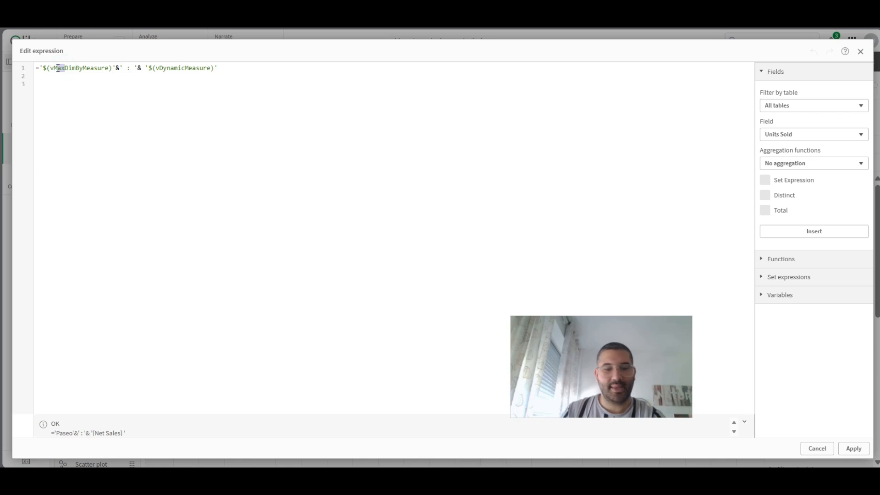
pyautogui.click(854, 449)
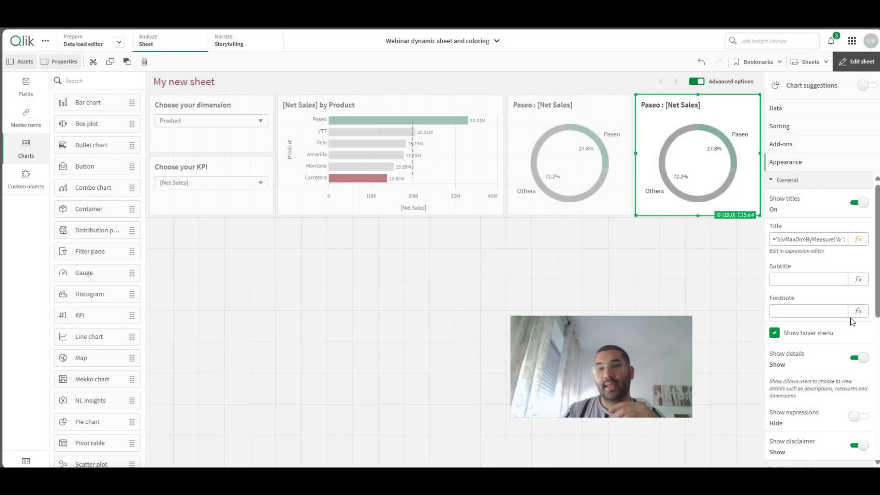
pyautogui.click(797, 111)
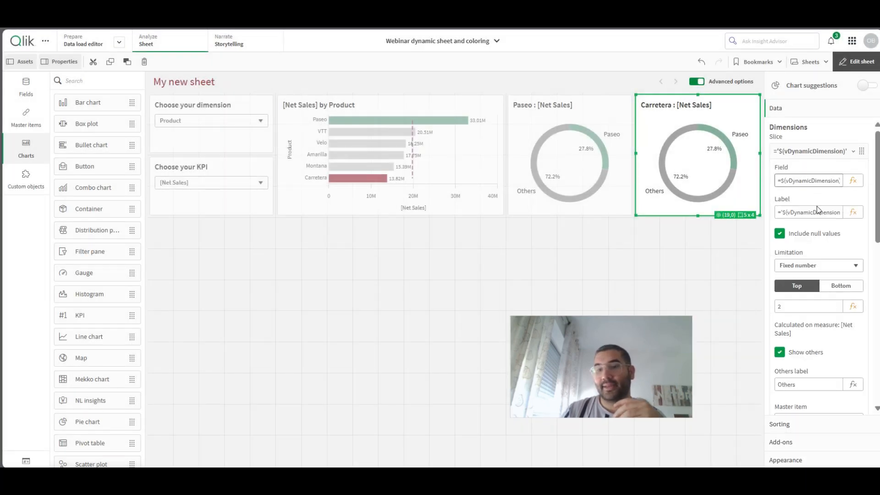
pyautogui.click(847, 287)
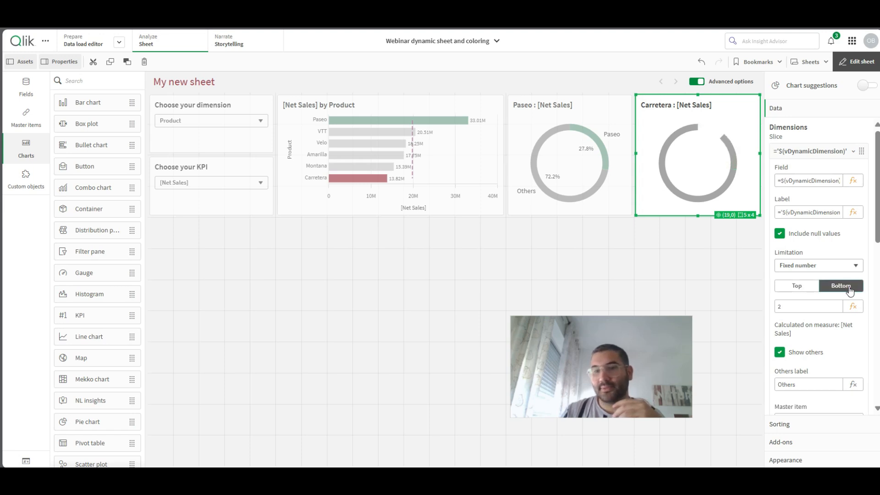
# - Leave sheet editing and test the charts with dimension Country and KPI [Units Sold], then with dimension Product
pyautogui.click(856, 62)
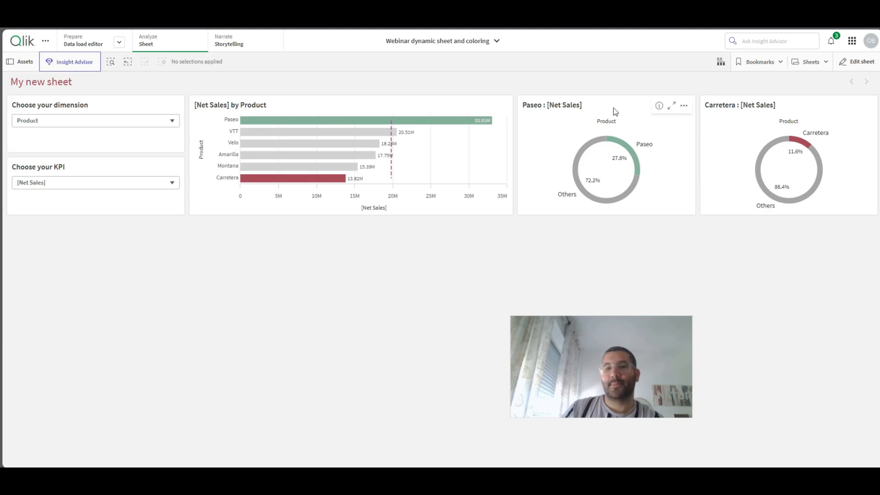
pyautogui.click(29, 121)
pyautogui.click(37, 140)
pyautogui.click(43, 181)
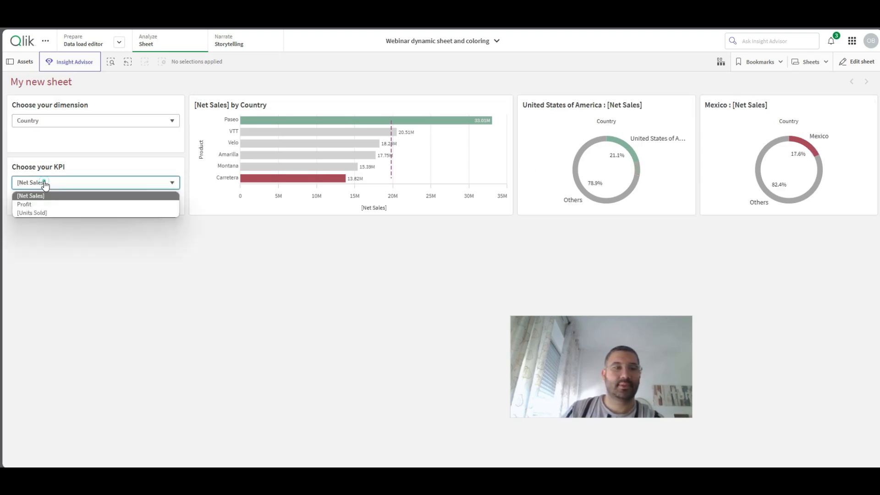
pyautogui.click(40, 211)
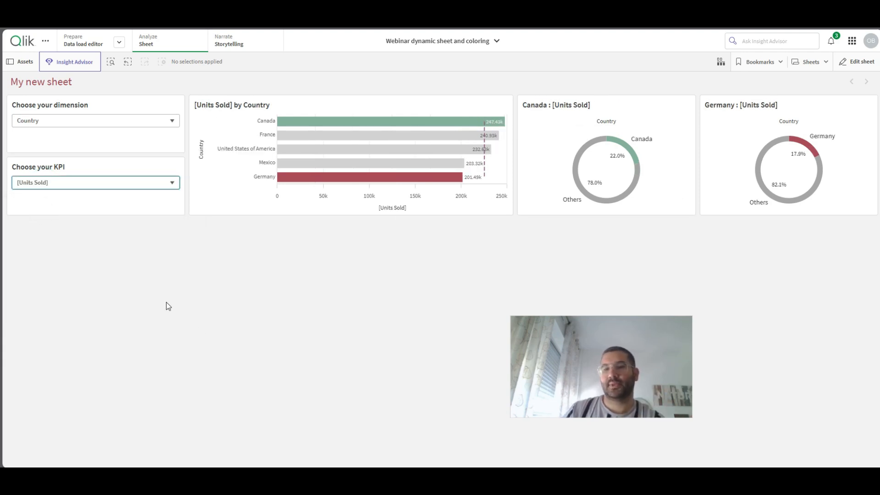
pyautogui.click(34, 122)
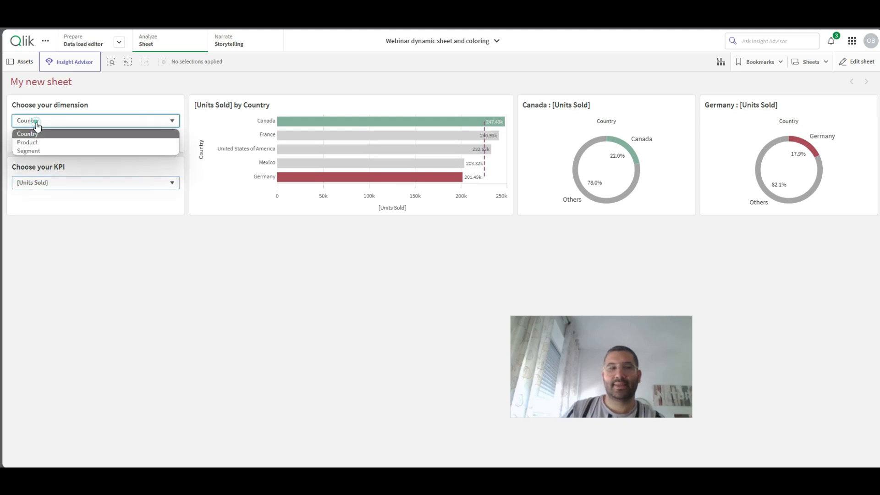
pyautogui.click(29, 141)
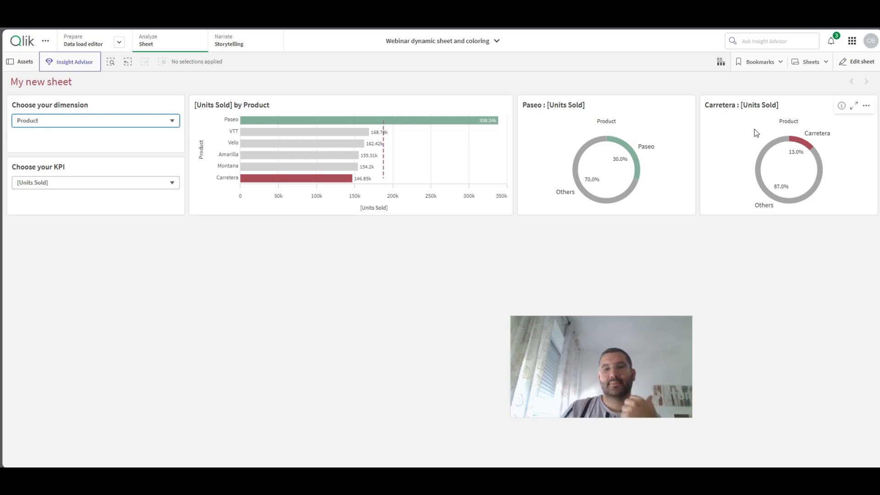
pyautogui.moveTo(584, 364); pyautogui.dragTo(466, 286)
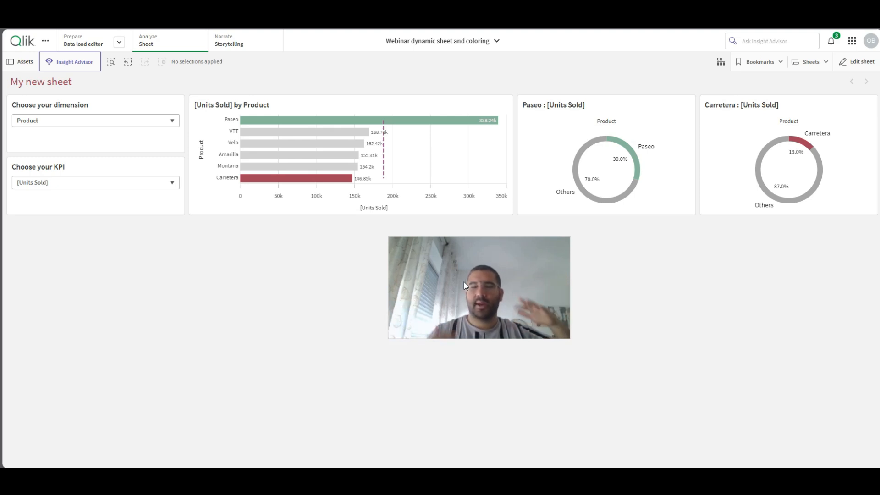
pyautogui.moveTo(466, 282); pyautogui.dragTo(598, 114)
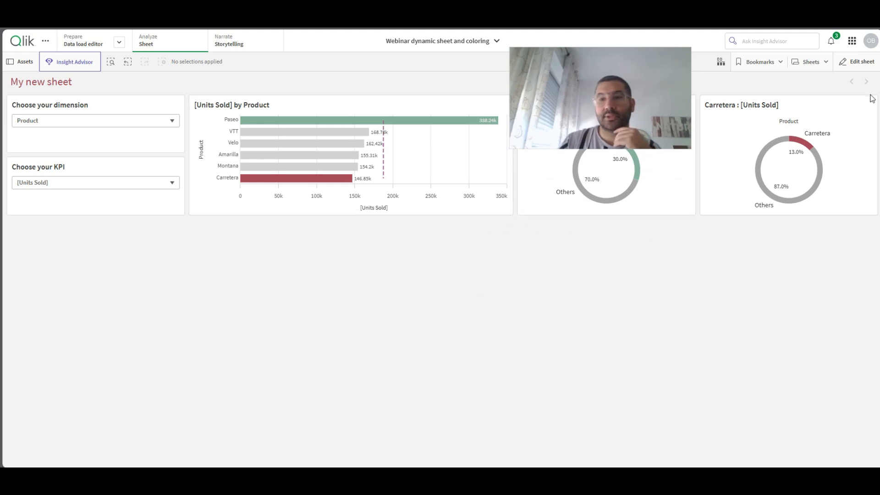
# - Reopen the sheet for editing, paste a copy of the bar chart into the free area below, and enlarge it to 24 x 8 grid cells
pyautogui.click(857, 61)
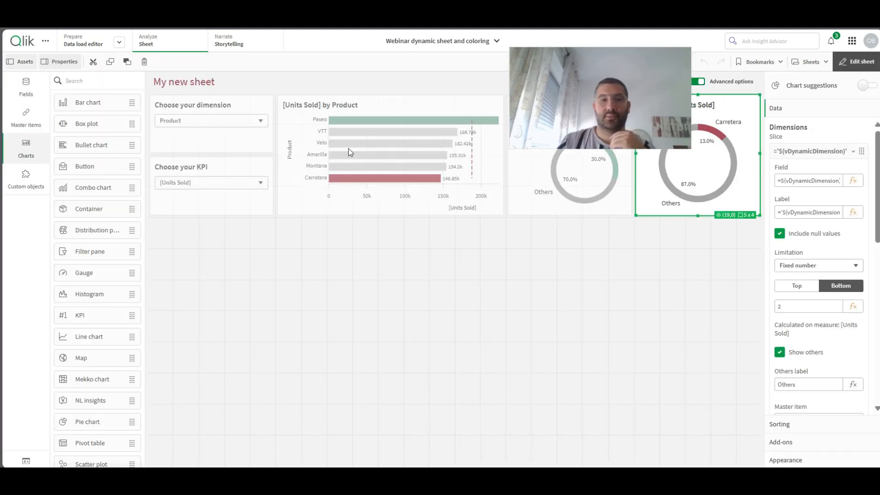
pyautogui.click(348, 149)
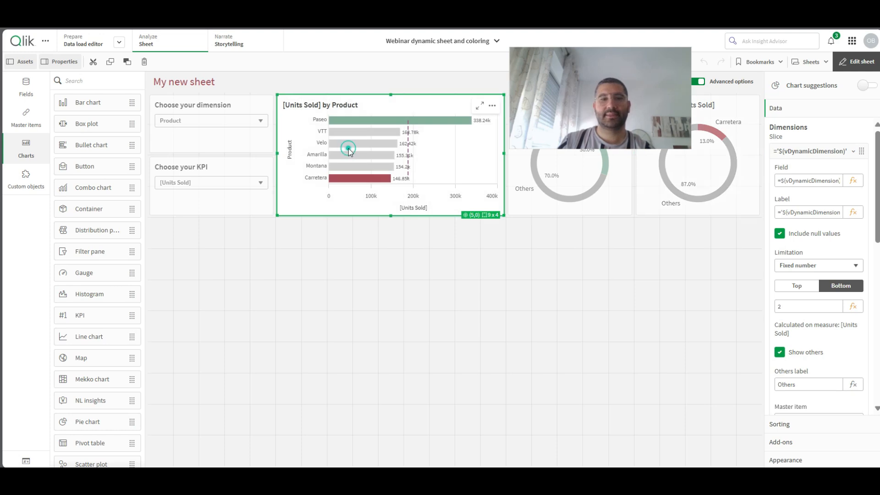
pyautogui.rightClick(348, 149)
pyautogui.click(380, 139)
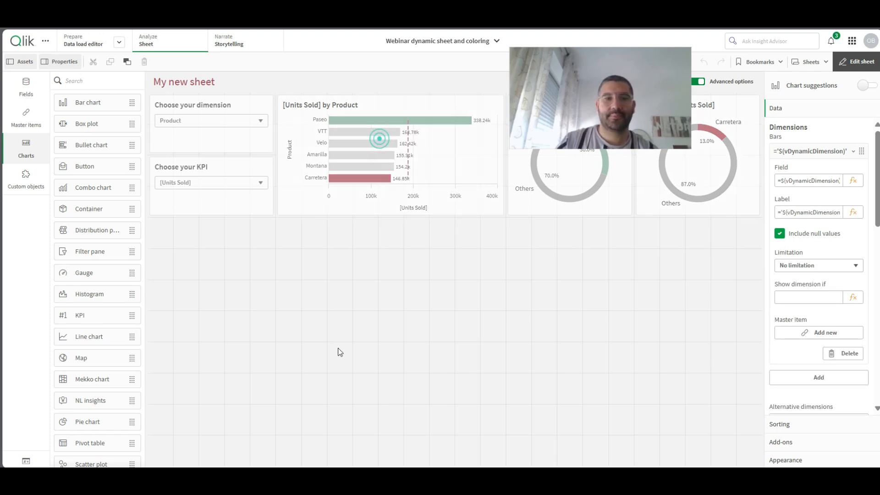
pyautogui.rightClick(338, 349)
pyautogui.click(373, 350)
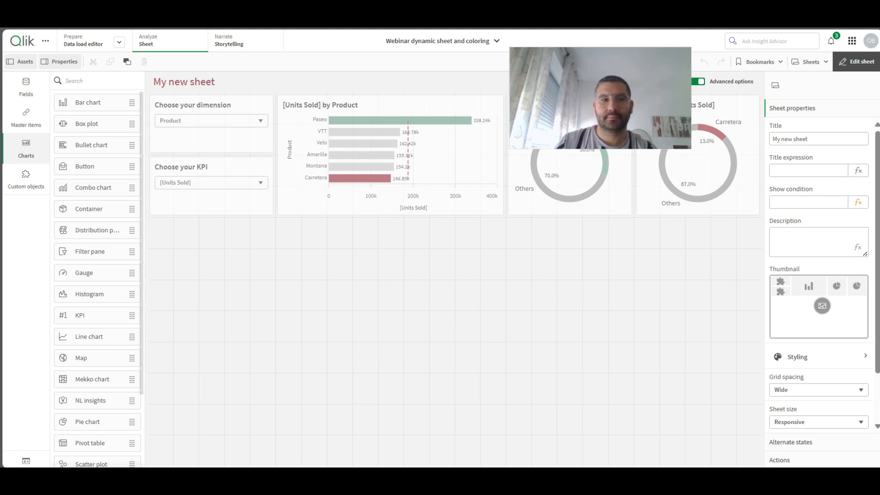
pyautogui.click(282, 337)
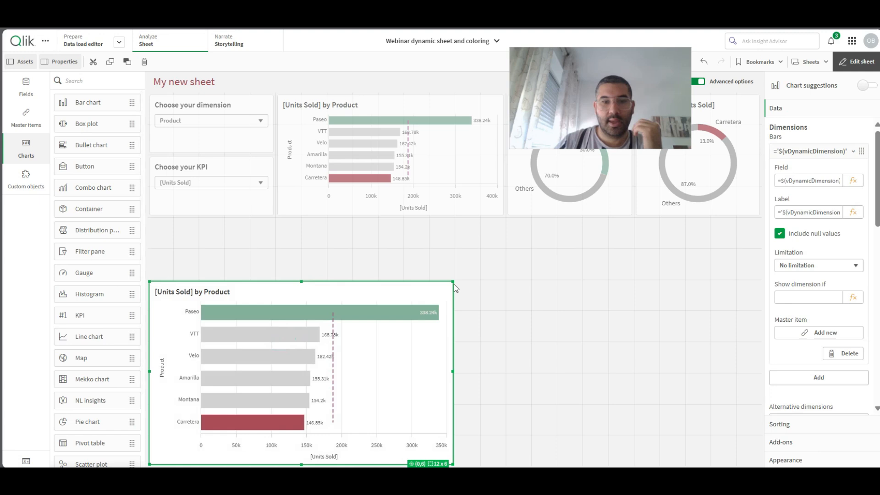
pyautogui.moveTo(453, 282); pyautogui.dragTo(759, 220)
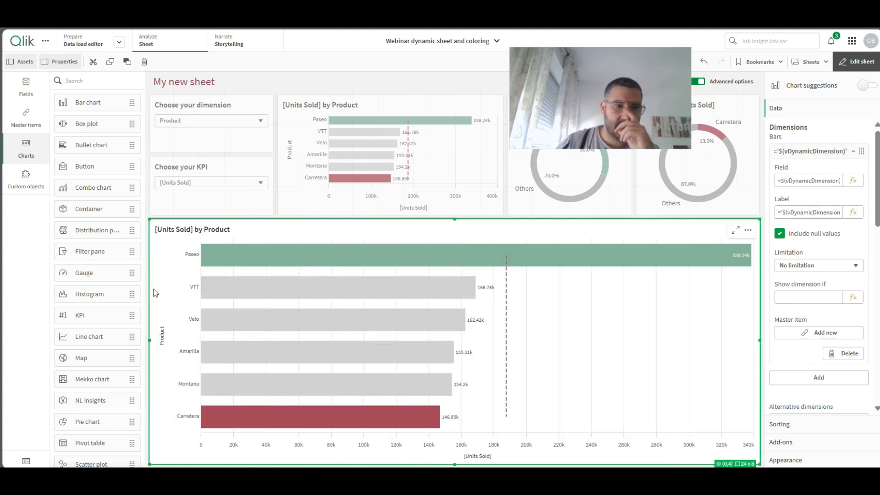
# - Convert the copied bar chart to a line chart and add Date as its group dimension ahead of the dynamic dimension
pyautogui.moveTo(87, 337); pyautogui.dragTo(433, 344)
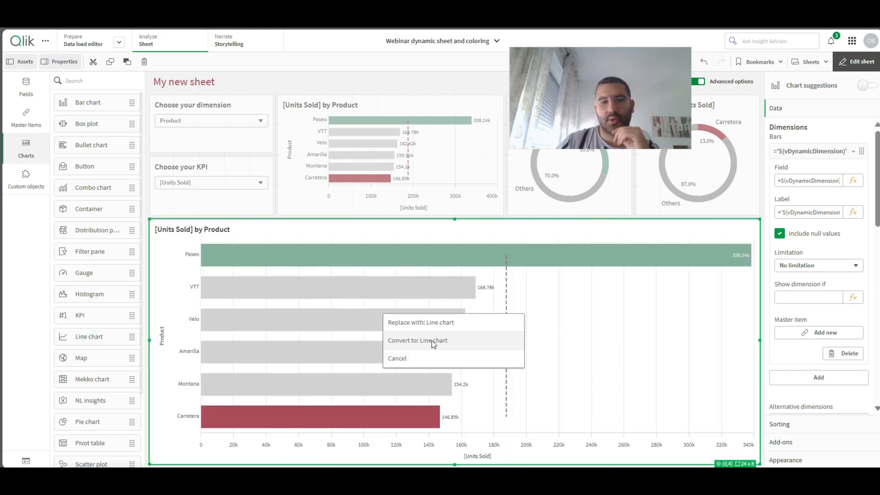
pyautogui.click(433, 343)
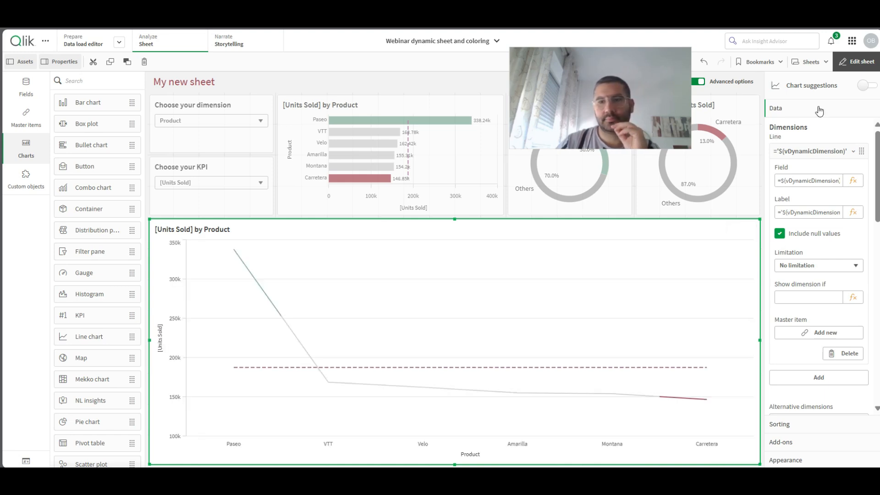
pyautogui.click(816, 154)
pyautogui.click(818, 173)
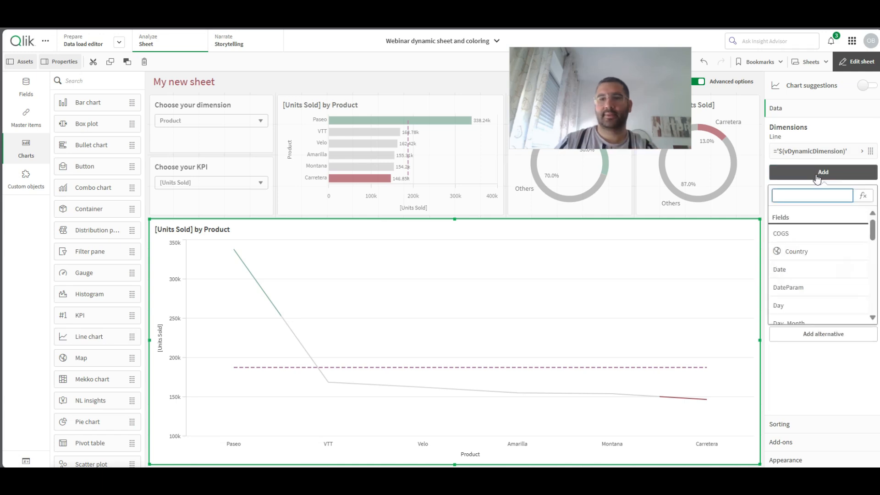
pyautogui.write('dat')
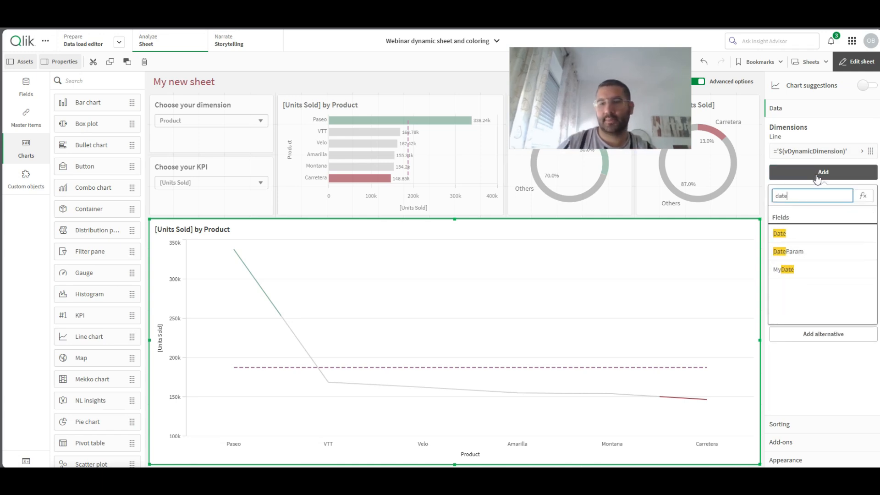
pyautogui.write('e')
pyautogui.click(813, 234)
pyautogui.moveTo(800, 188); pyautogui.dragTo(804, 153)
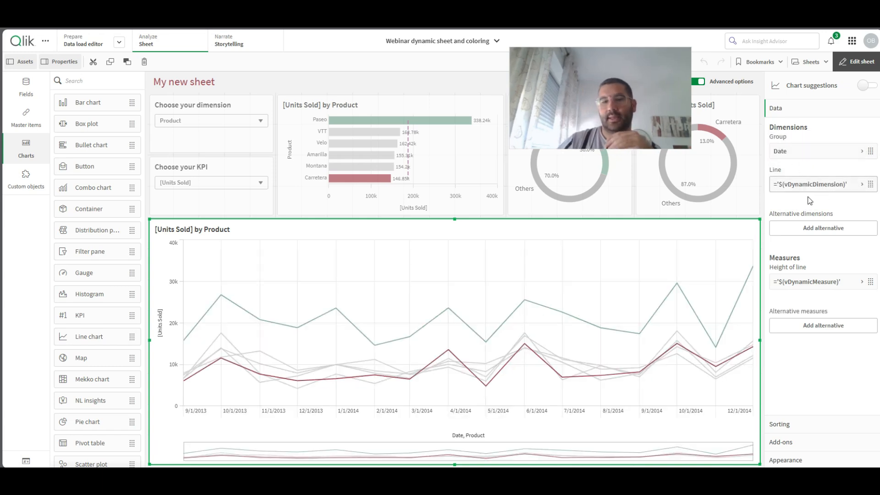
# - Turn on data points for the line chart
pyautogui.click(804, 461)
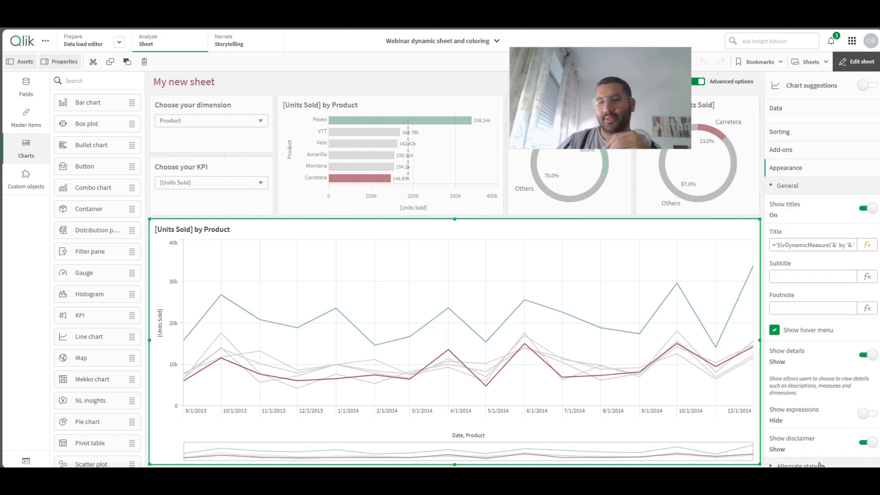
pyautogui.scroll(-6, 848, 355)
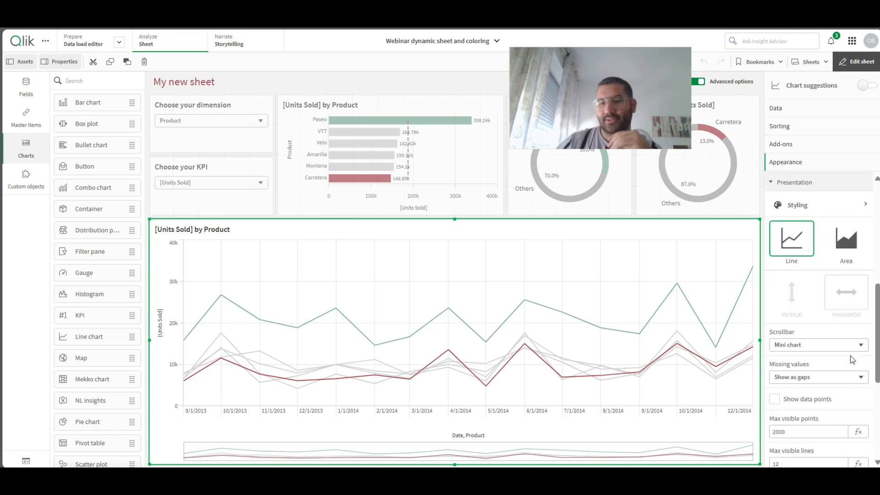
pyautogui.click(774, 399)
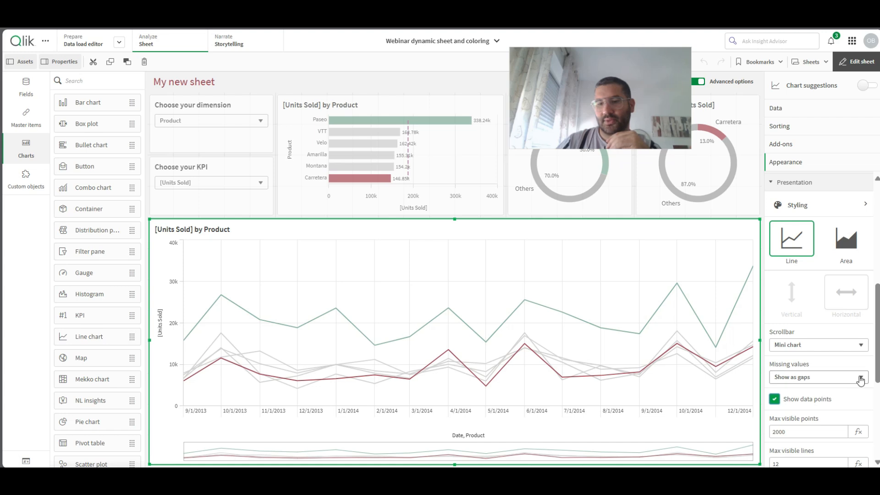
# - Set the line chart's x-axis to show labels only
pyautogui.scroll(-5, 859, 375)
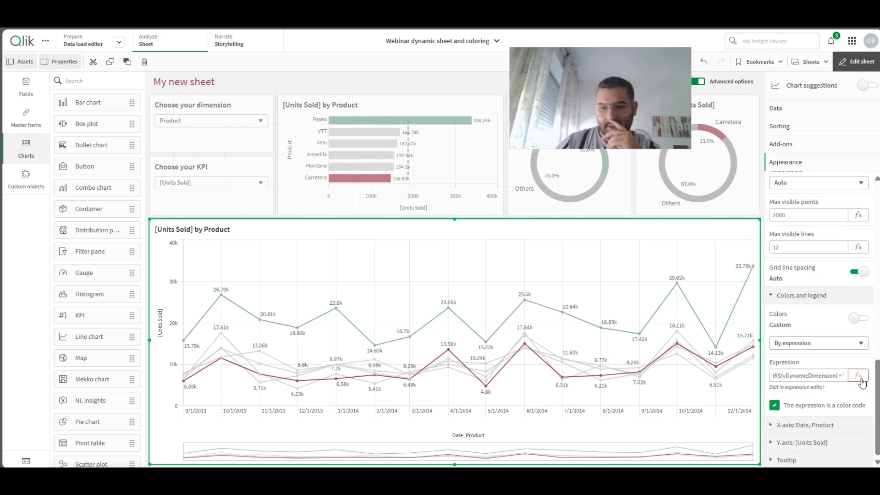
pyautogui.click(814, 427)
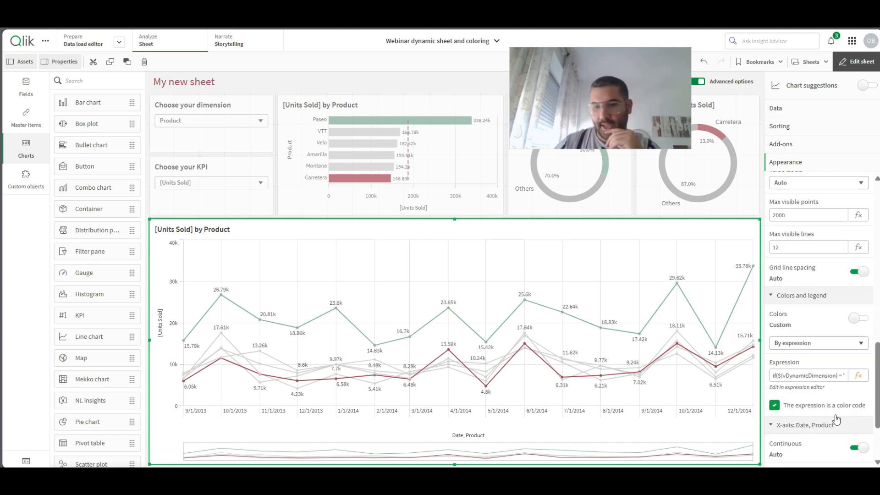
pyautogui.scroll(-2, 837, 419)
pyautogui.click(803, 393)
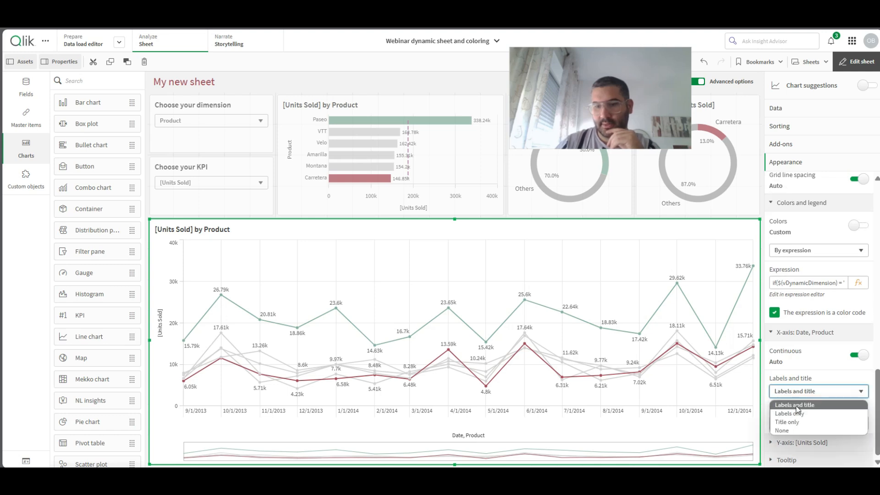
pyautogui.click(795, 413)
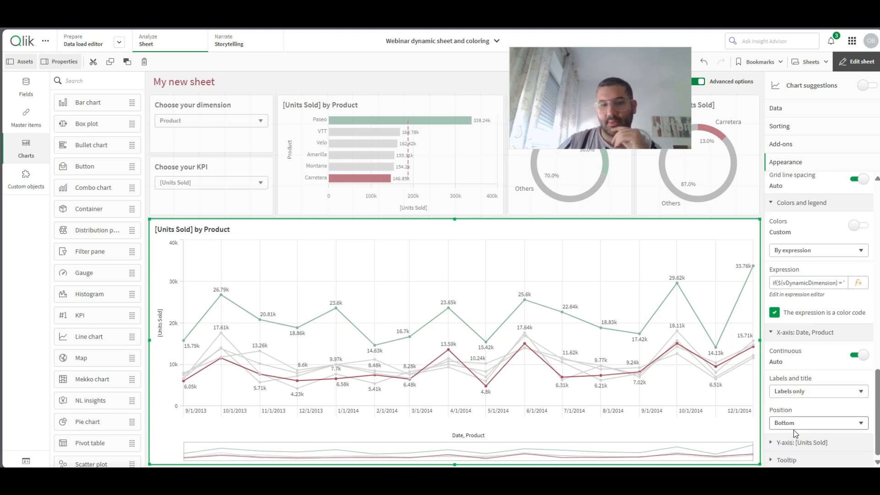
# - Set the line chart's scrollbar to None
pyautogui.scroll(5, 834, 378)
pyautogui.scroll(2, 837, 376)
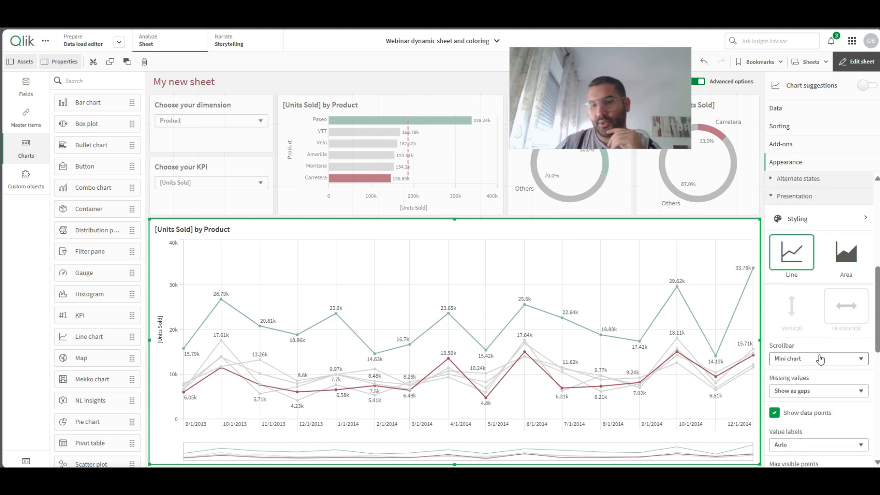
pyautogui.click(820, 359)
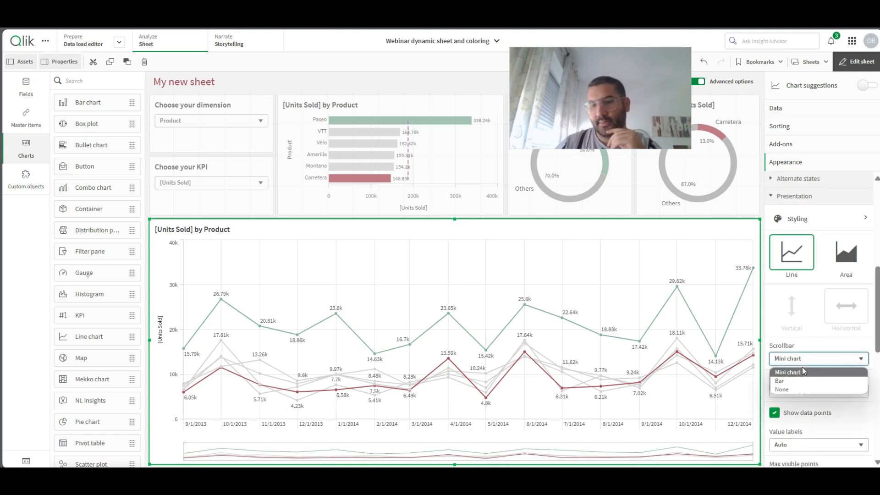
pyautogui.click(787, 388)
# - Set the line curve to Monotone in the line chart's styling
pyautogui.scroll(3, 833, 307)
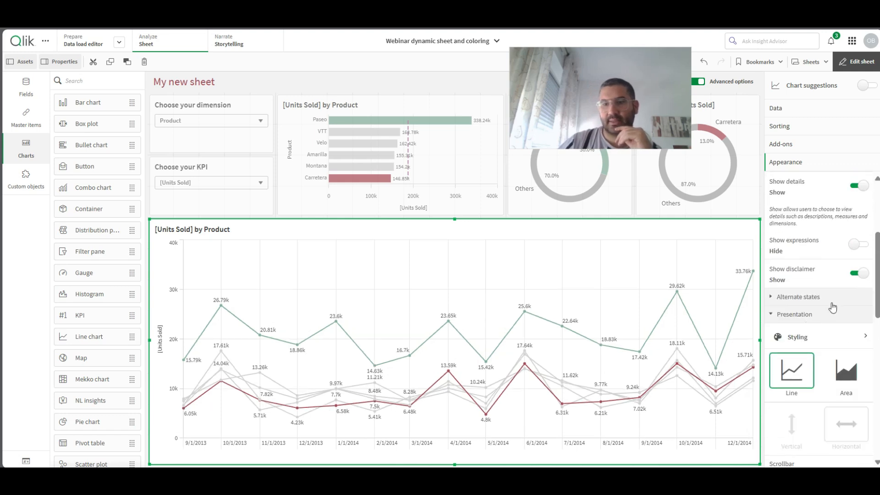
pyautogui.click(798, 342)
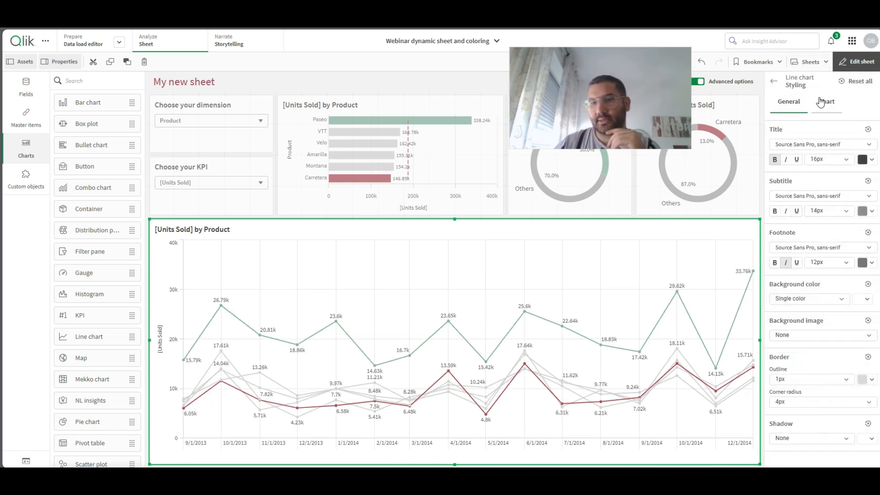
pyautogui.click(821, 102)
pyautogui.click(846, 232)
pyautogui.click(844, 254)
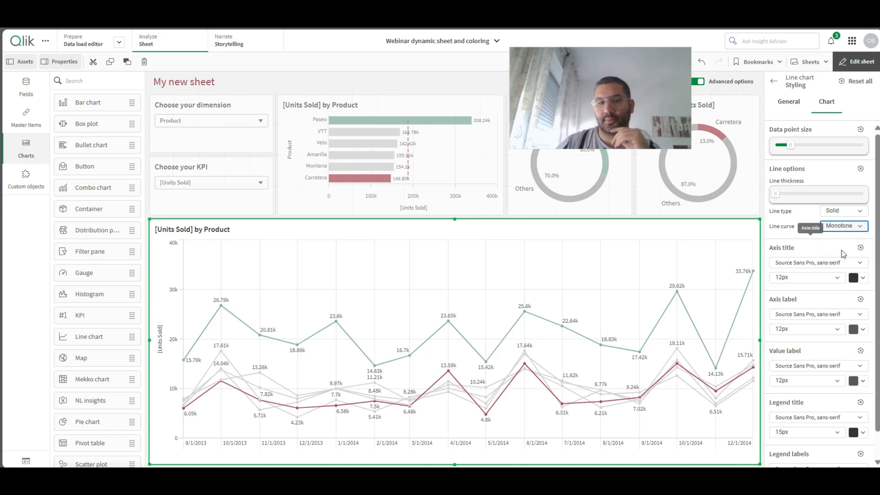
pyautogui.click(778, 84)
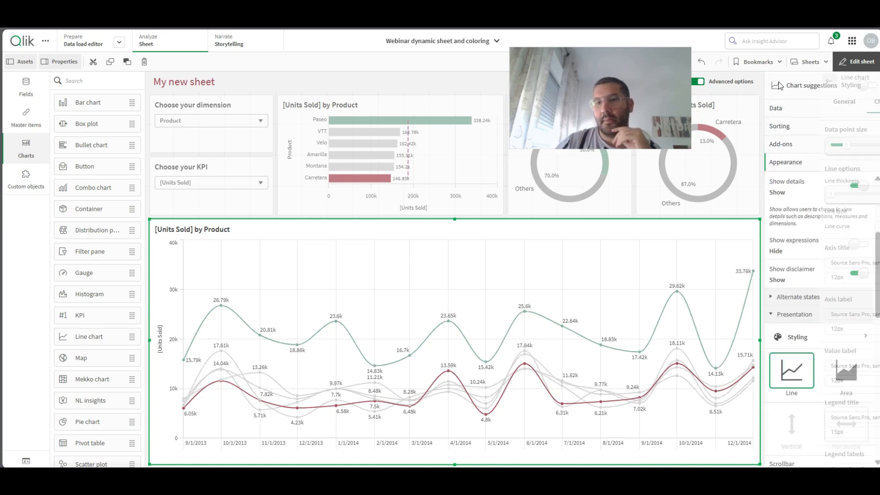
# - Switch the line chart's grid line spacing from automatic to custom and choose No lines
pyautogui.scroll(-5, 831, 313)
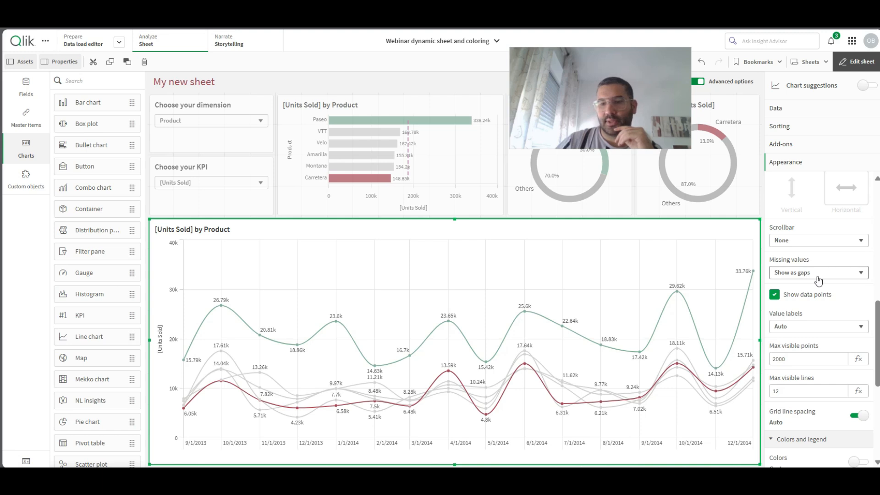
pyautogui.scroll(-3, 856, 355)
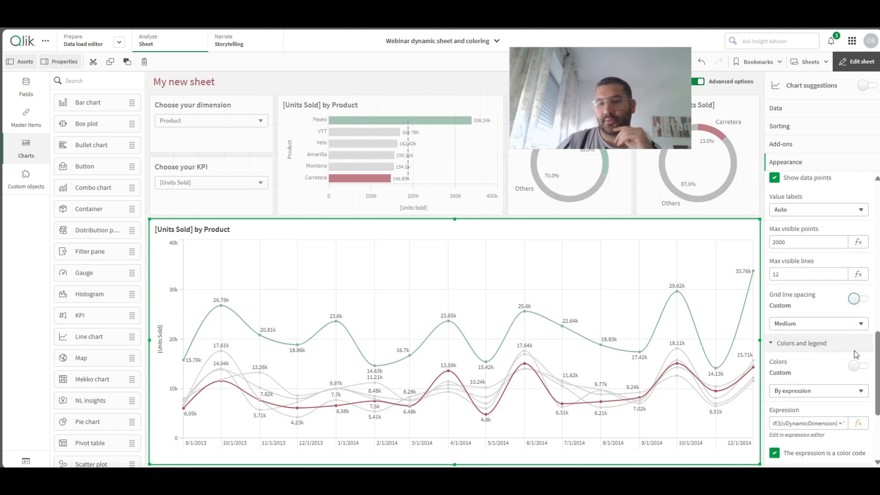
pyautogui.click(807, 323)
pyautogui.click(792, 335)
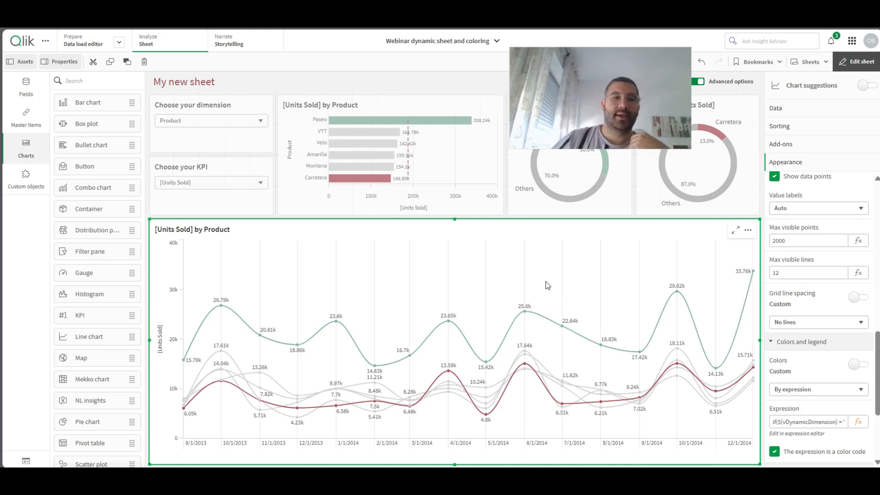
# - Start a new master dimension of the Cyclic type
pyautogui.click(818, 108)
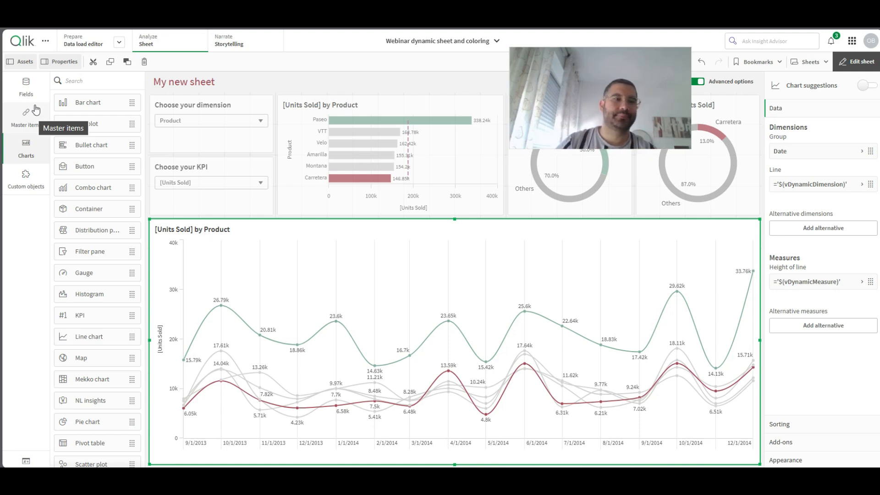
pyautogui.click(27, 112)
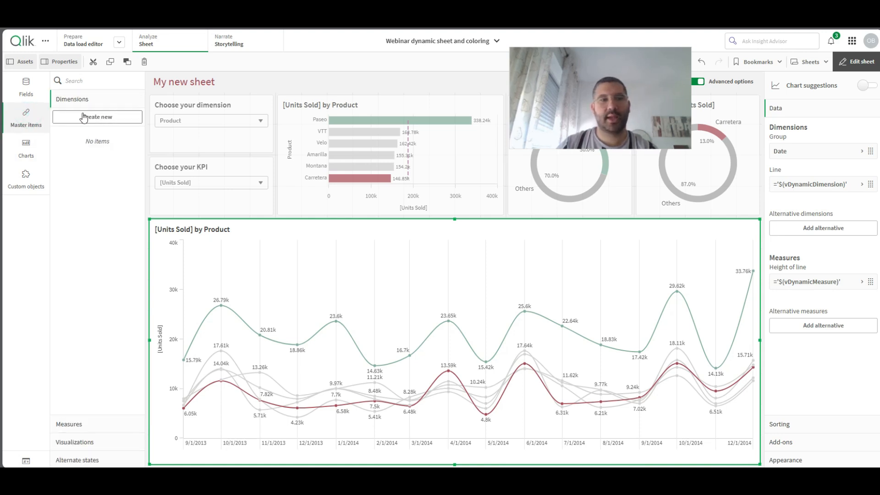
pyautogui.click(105, 122)
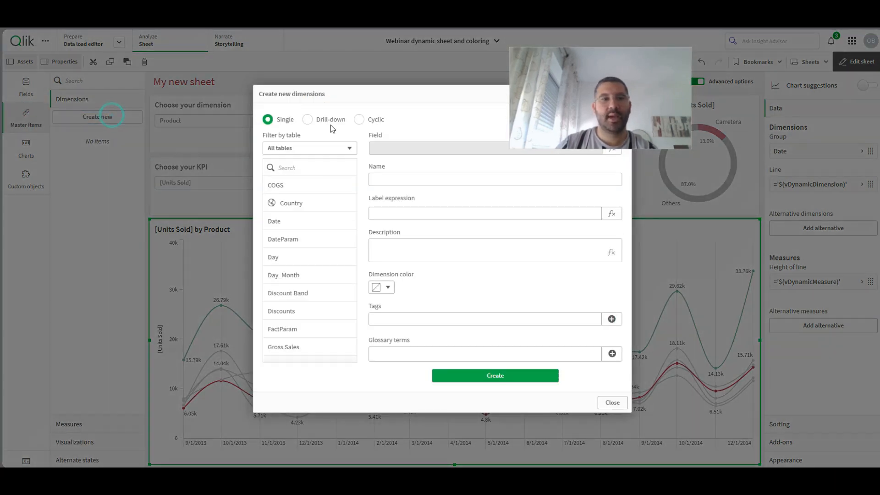
pyautogui.click(359, 121)
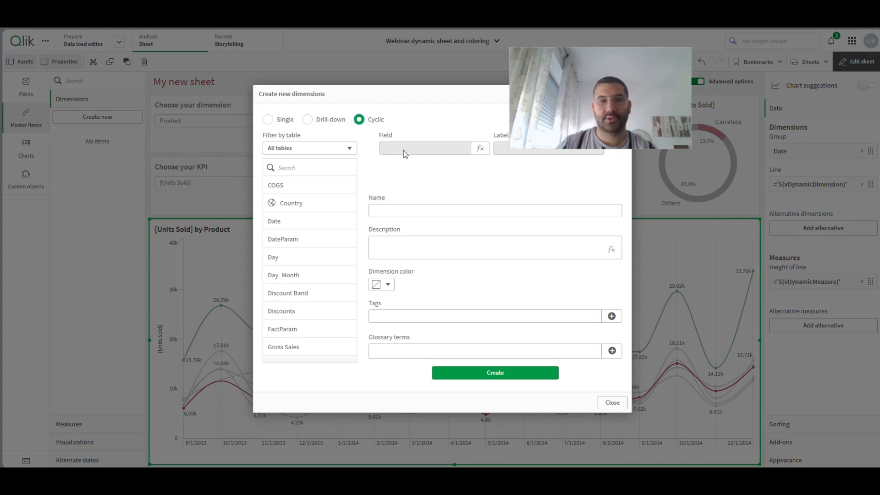
# - Add Date as the cyclic dimension's first field through an expression and apply it
pyautogui.click(302, 163)
pyautogui.click(480, 148)
pyautogui.click(541, 105)
pyautogui.click(215, 145)
pyautogui.write('dat')
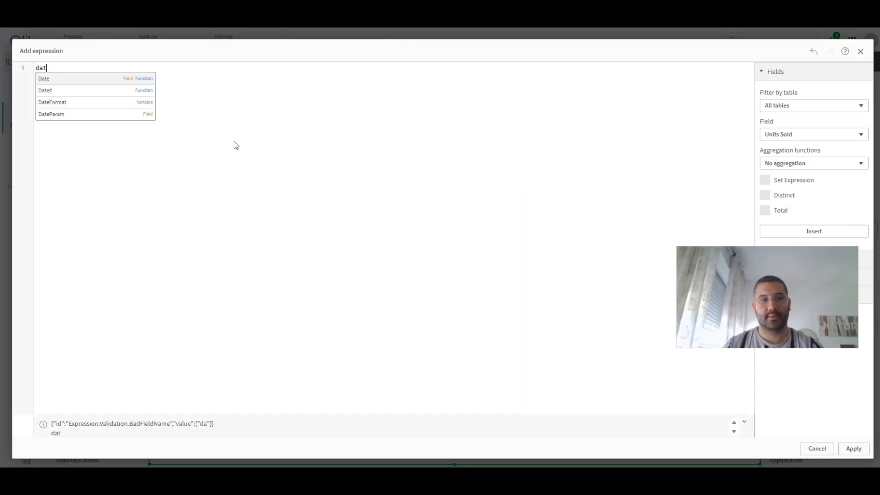
pyautogui.click(63, 79)
pyautogui.click(853, 448)
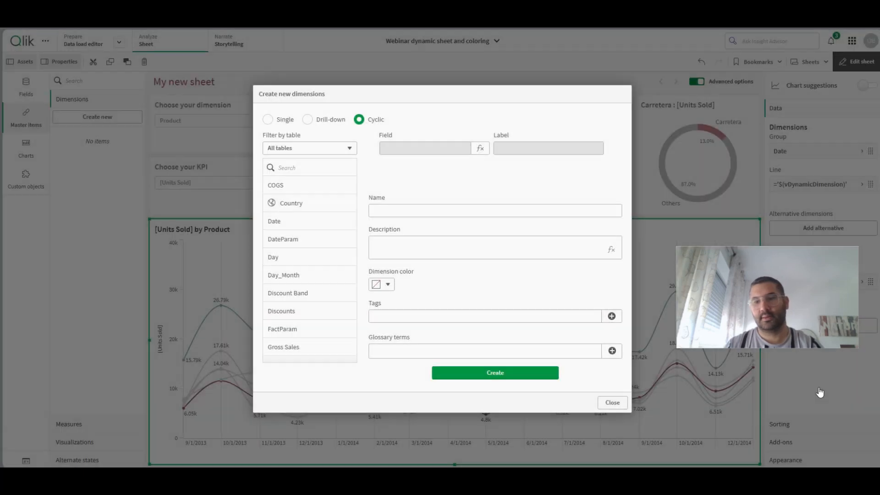
pyautogui.moveTo(779, 306); pyautogui.dragTo(160, 243)
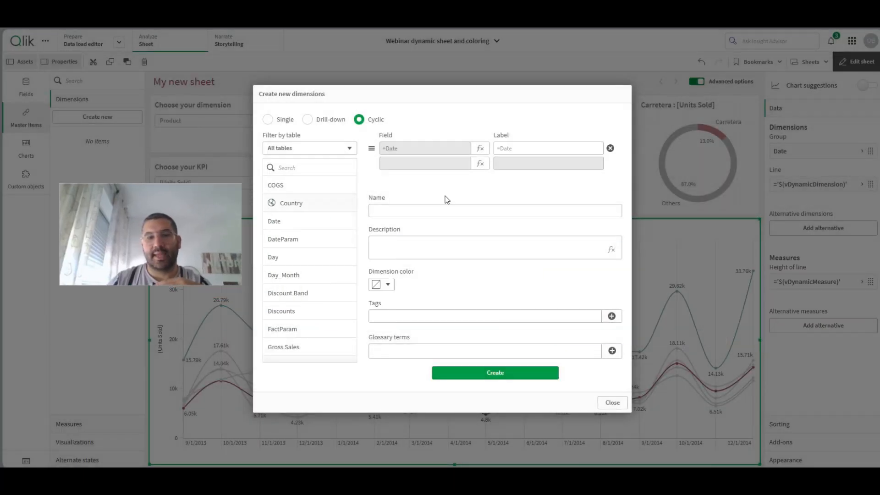
# - Add Month and Quarter through expressions as the cyclic dimension's second and third fields
pyautogui.click(480, 163)
pyautogui.write('mont')
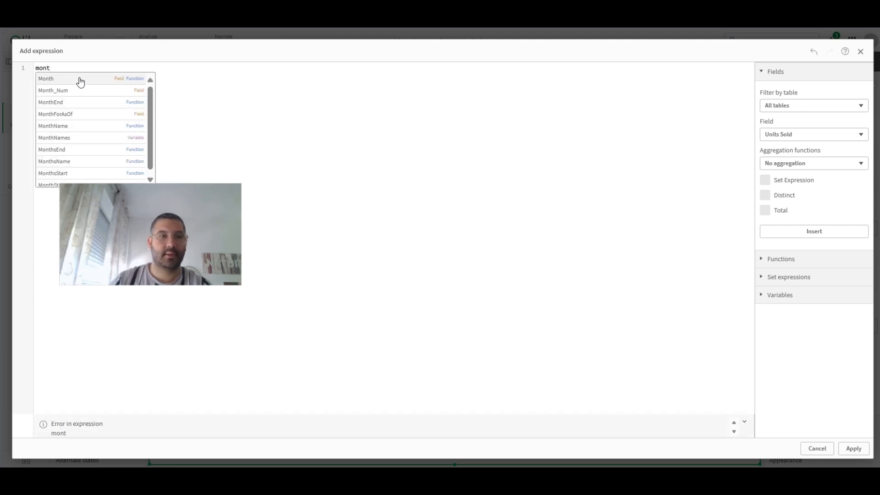
pyautogui.click(78, 77)
pyautogui.click(854, 449)
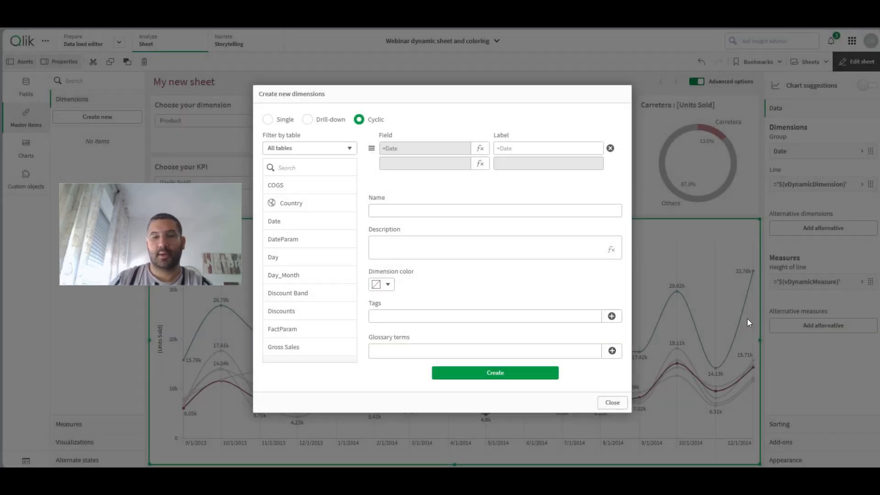
pyautogui.click(480, 178)
pyautogui.click(385, 136)
pyautogui.write('quarter')
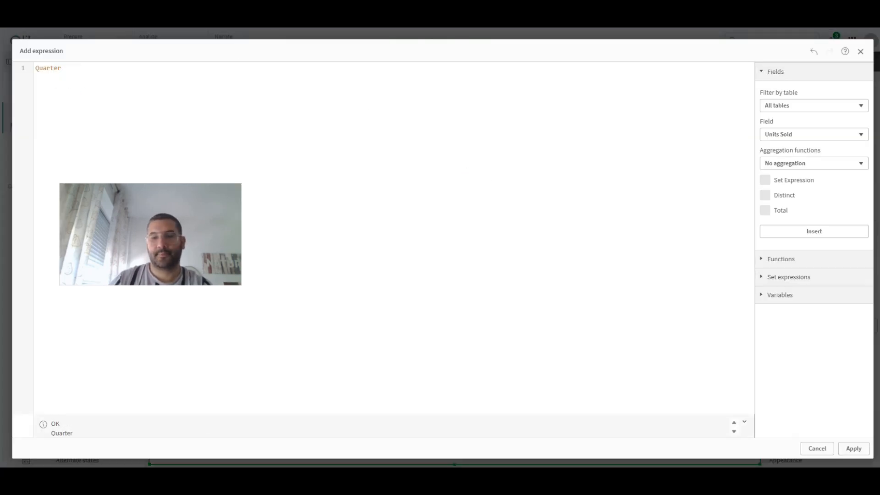
pyautogui.click(853, 449)
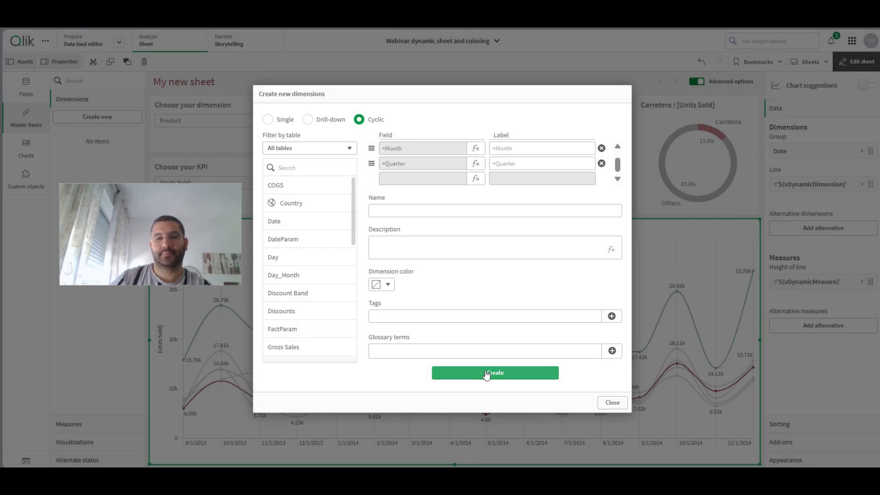
# - Name the cyclic dimension Cyclic_Date, create it and close the dimension dialog
pyautogui.click(408, 210)
pyautogui.write('cyclic')
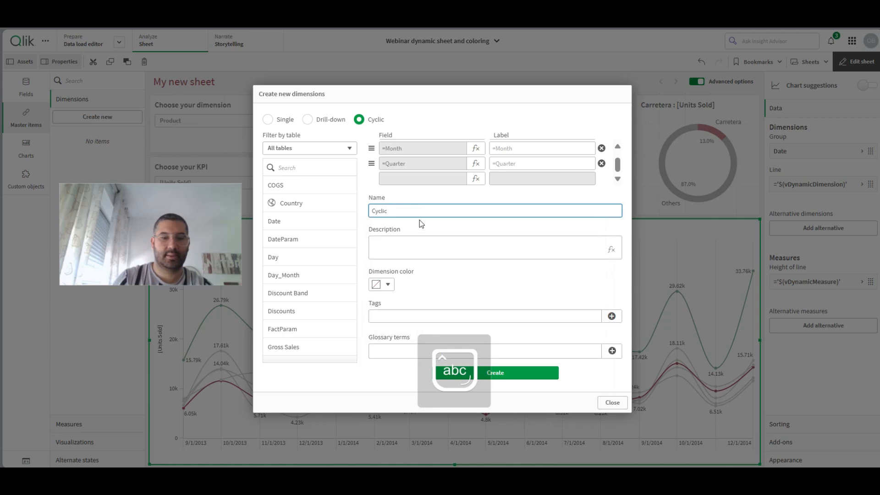
pyautogui.write('_Date')
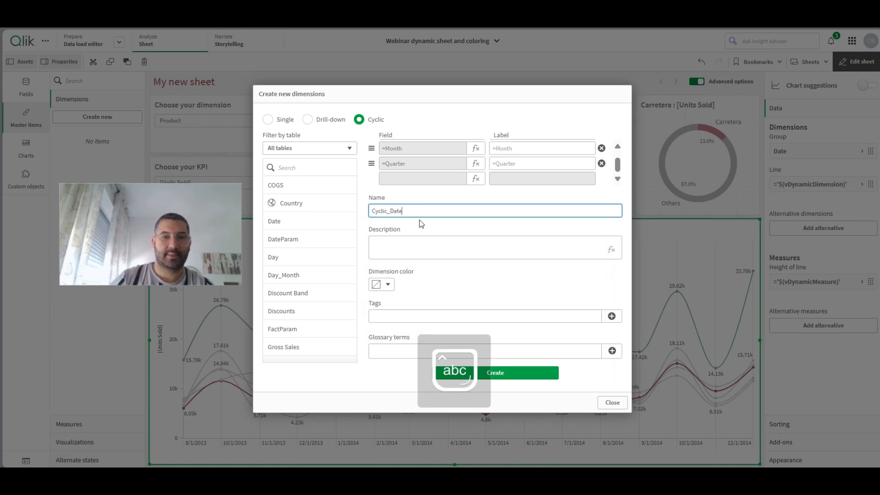
pyautogui.click(520, 373)
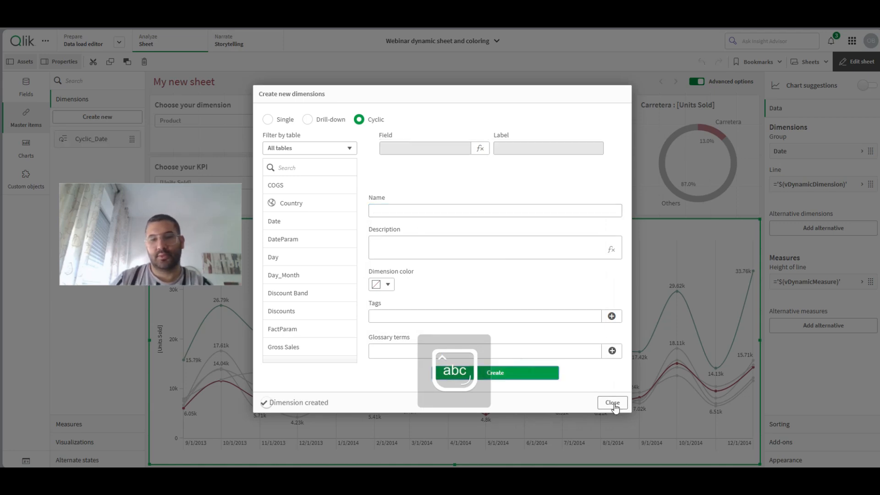
pyautogui.click(612, 403)
# - Replace the line chart's Date dimension with Cyclic_Date and set its x-axis to show Labels and title
pyautogui.moveTo(108, 152); pyautogui.dragTo(426, 326)
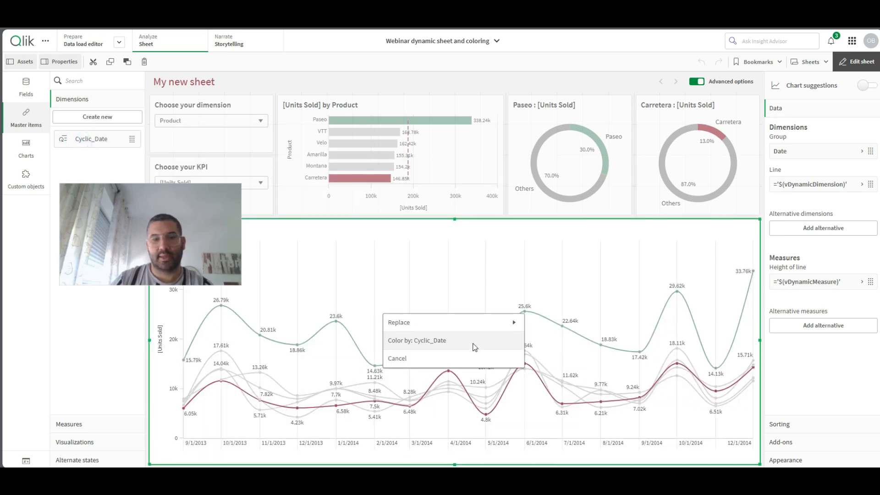
pyautogui.click(424, 339)
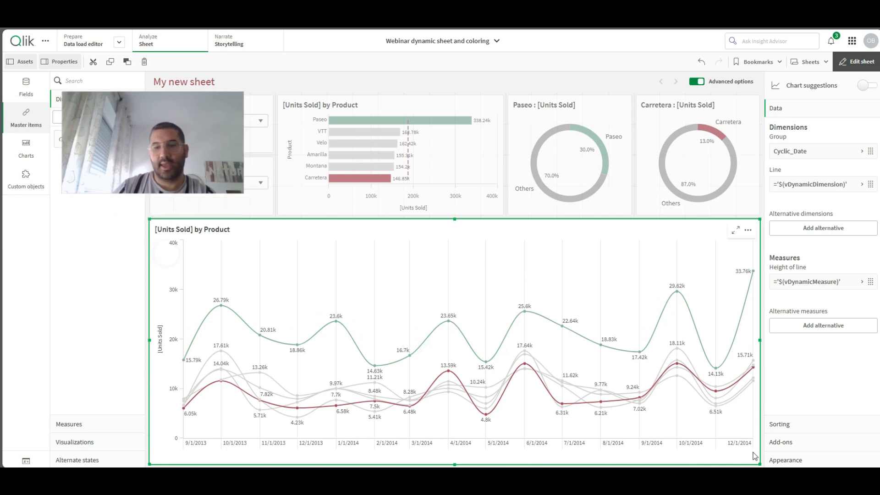
pyautogui.click(834, 460)
pyautogui.scroll(-3, 837, 454)
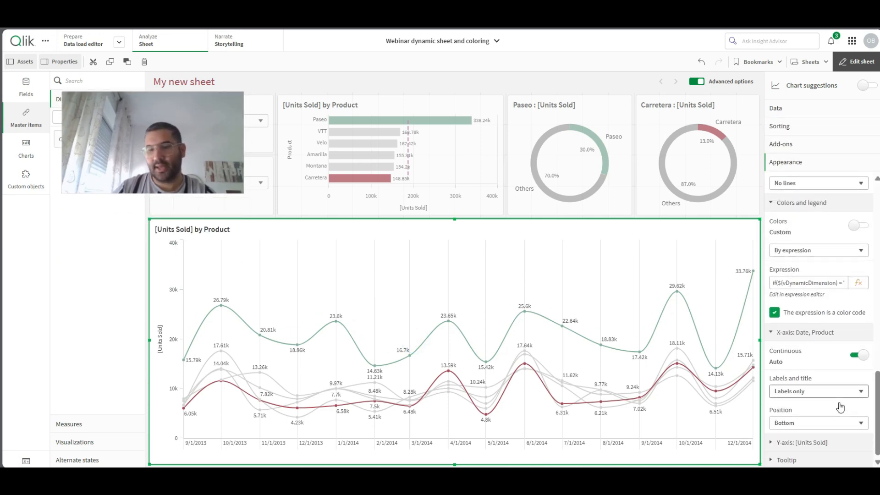
pyautogui.click(784, 392)
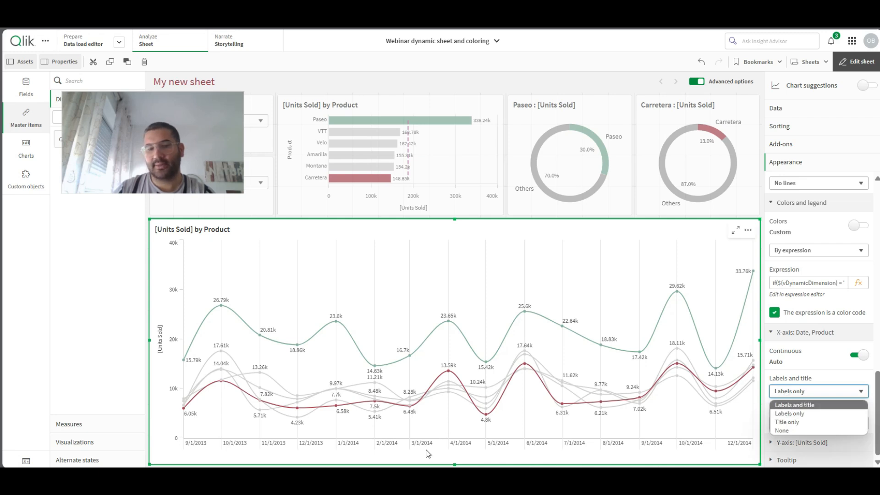
pyautogui.click(811, 405)
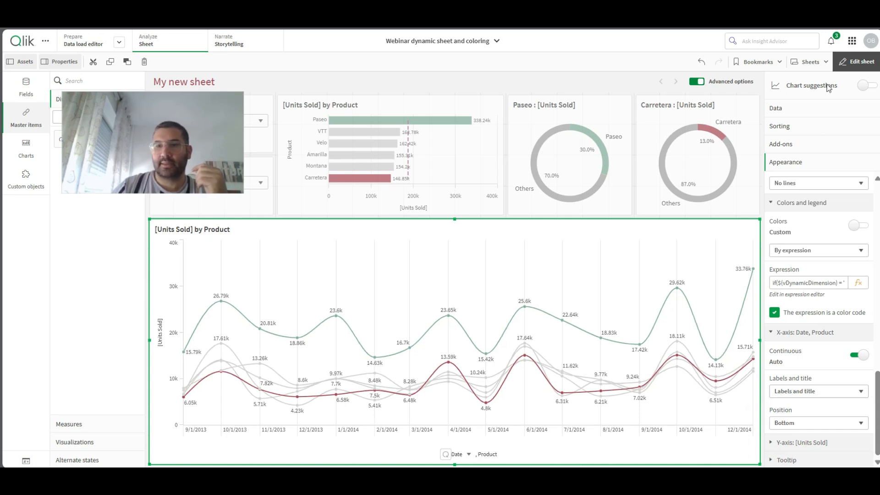
# - Leave sheet editing and switch the line chart's cyclic dimension through Month, Quarter and Date, ending on Month
pyautogui.click(856, 61)
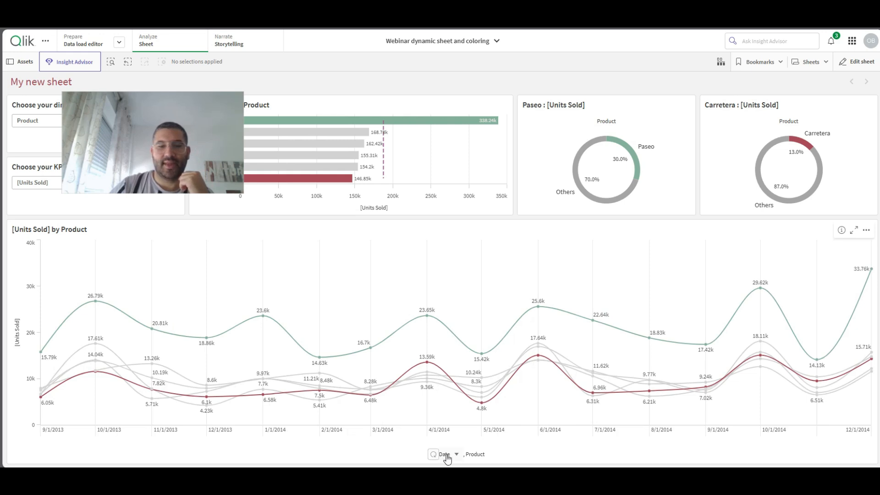
pyautogui.click(445, 455)
pyautogui.click(433, 422)
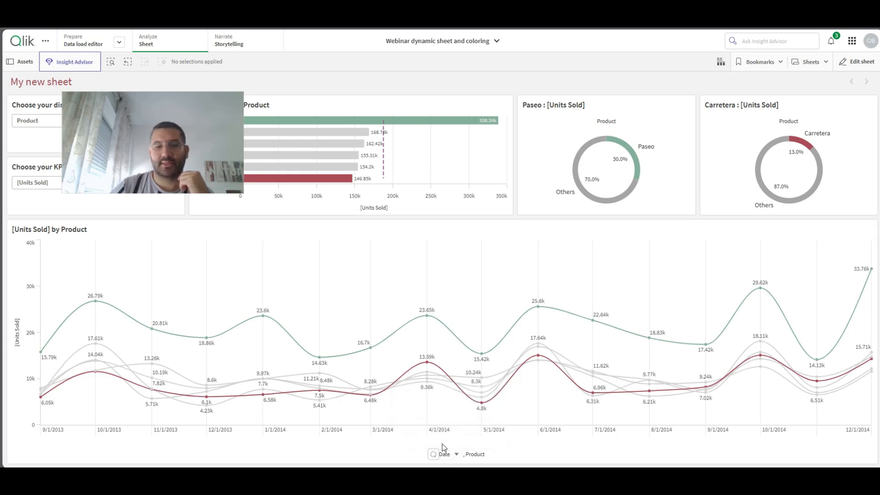
pyautogui.click(445, 459)
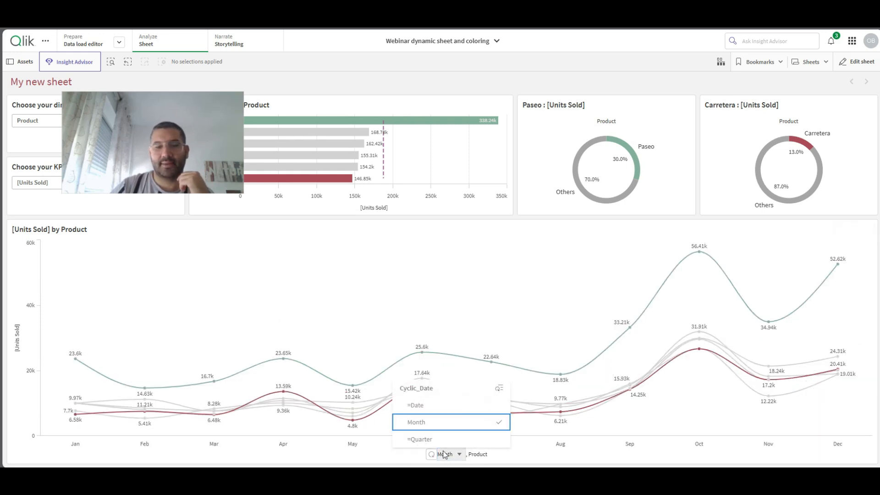
pyautogui.click(439, 441)
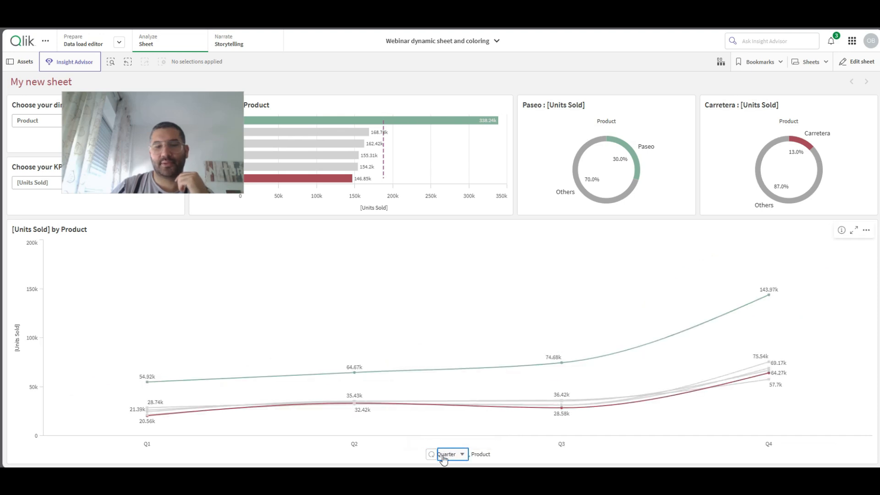
pyautogui.click(442, 456)
pyautogui.click(432, 405)
pyautogui.click(447, 457)
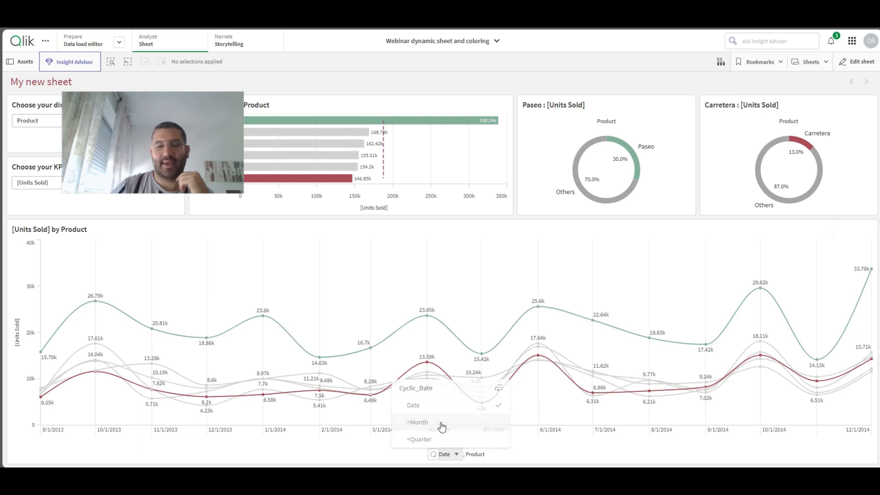
pyautogui.click(442, 423)
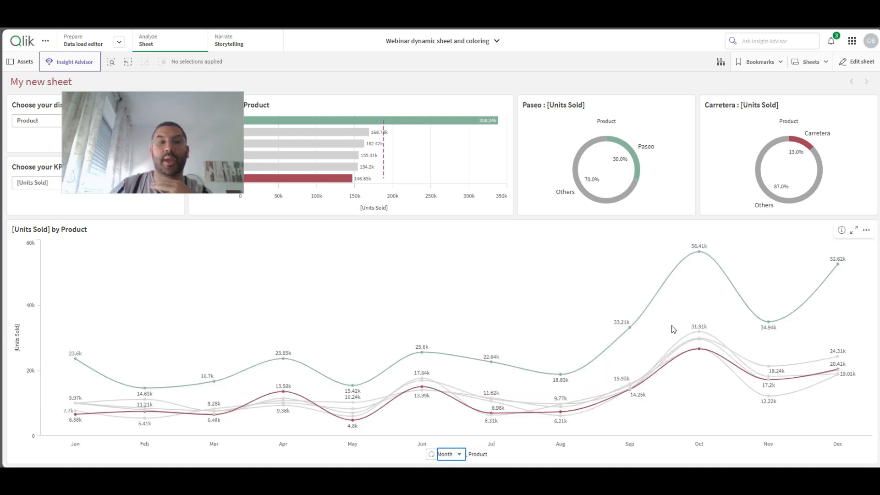
pyautogui.moveTo(158, 134); pyautogui.dragTo(452, 85)
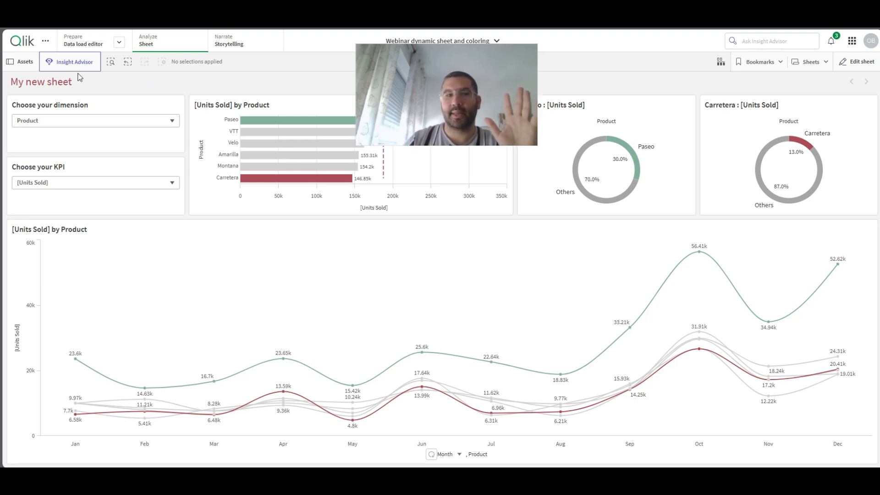
pyautogui.moveTo(411, 104); pyautogui.dragTo(235, 66)
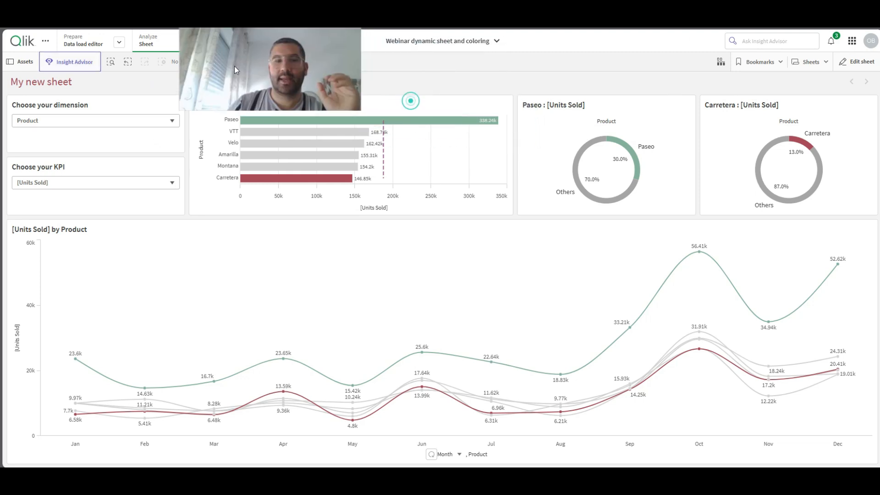